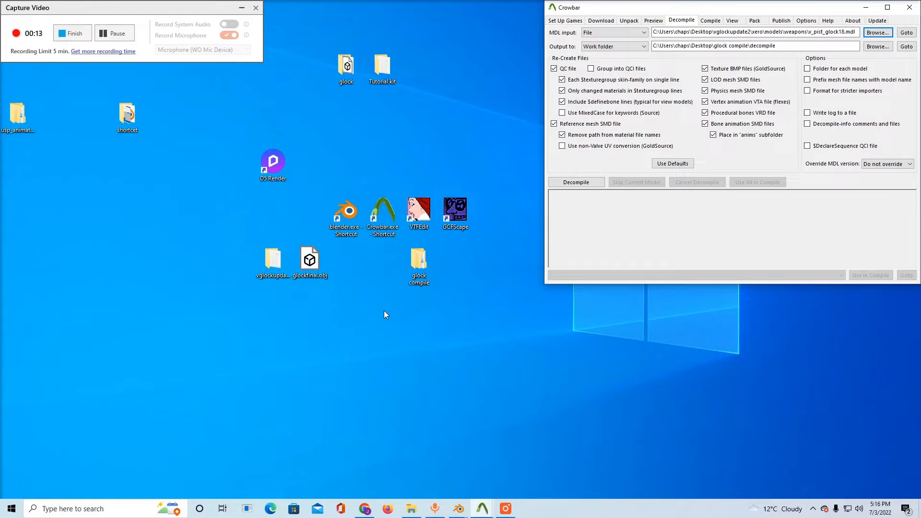
left_click(374, 291)
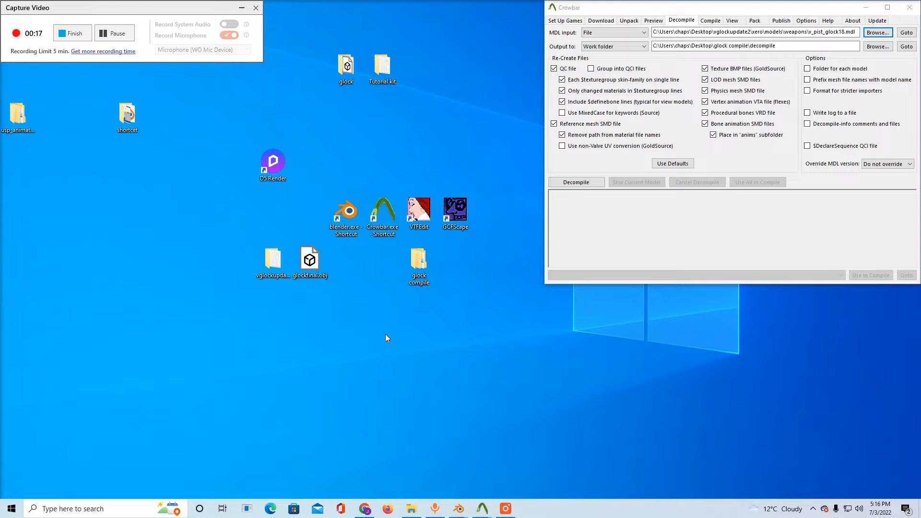
left_click_drag(373, 287, 420, 377)
Switch to Chrome and examine the Glock 20 mod page on GameBanana, including its credits, description and download files
left_click(364, 509)
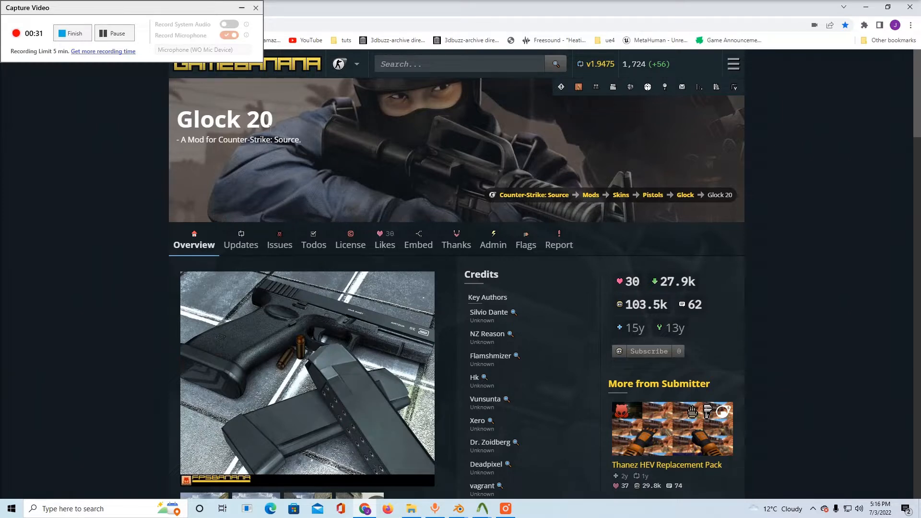
left_click_drag(270, 121, 189, 127)
scroll(378, 264, "down", 3)
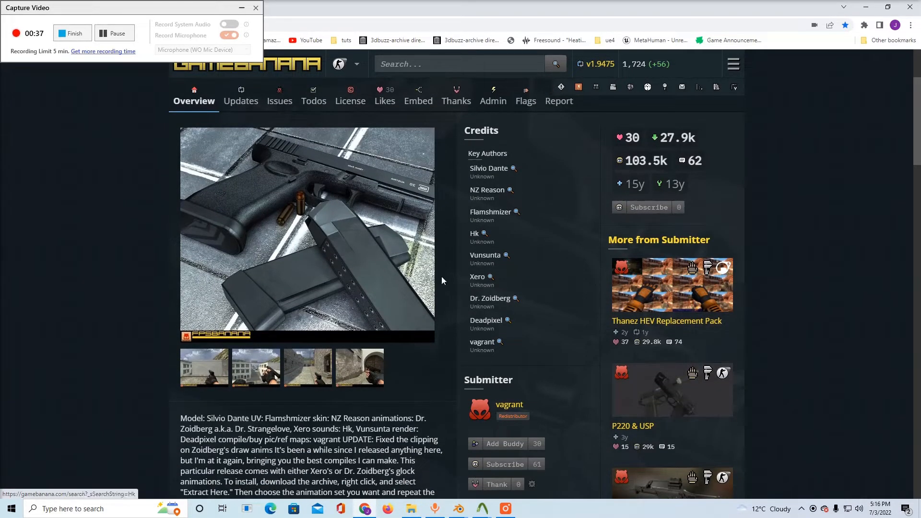
scroll(433, 240, "down", 2)
scroll(433, 240, "down", 7)
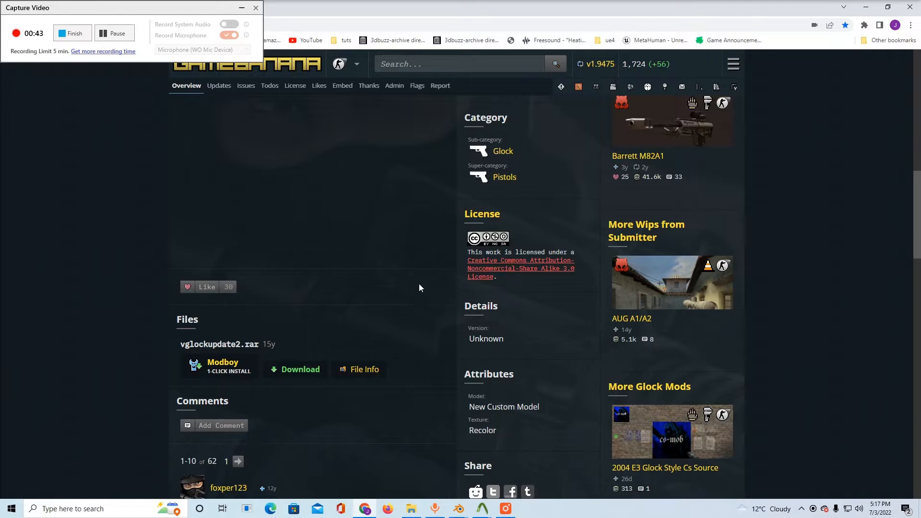
scroll(424, 273, "up", 5)
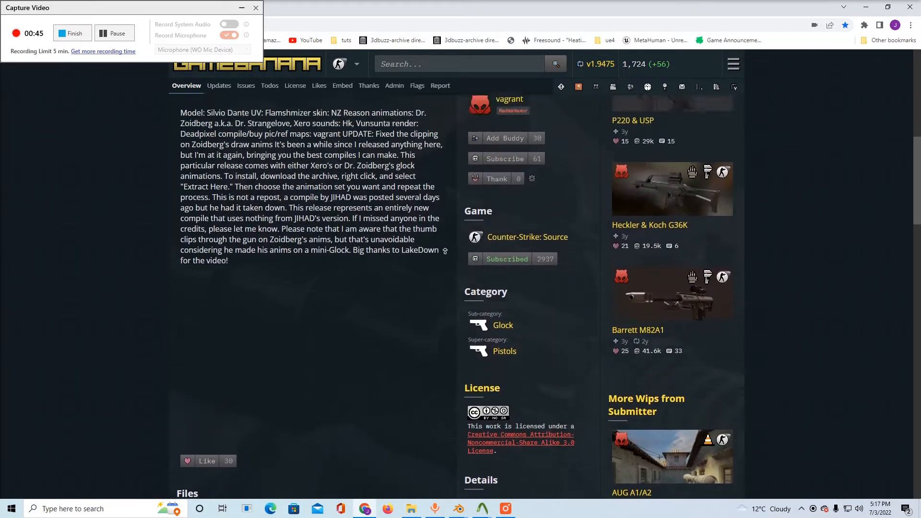
scroll(440, 294, "up", 3)
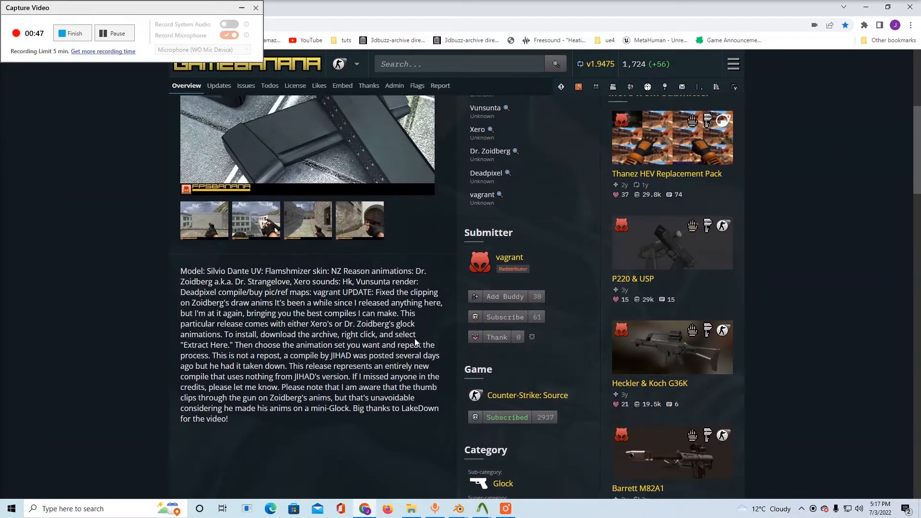
left_click(865, 6)
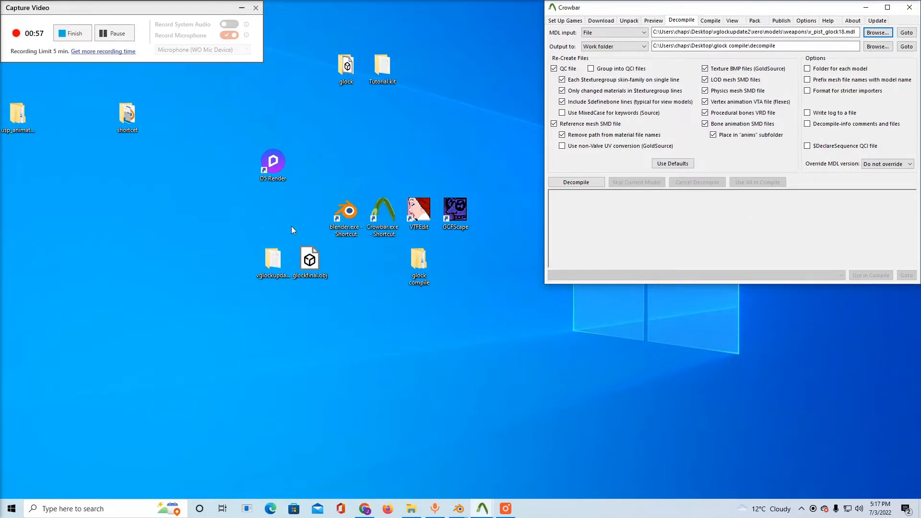
left_click(386, 216)
left_click(411, 221)
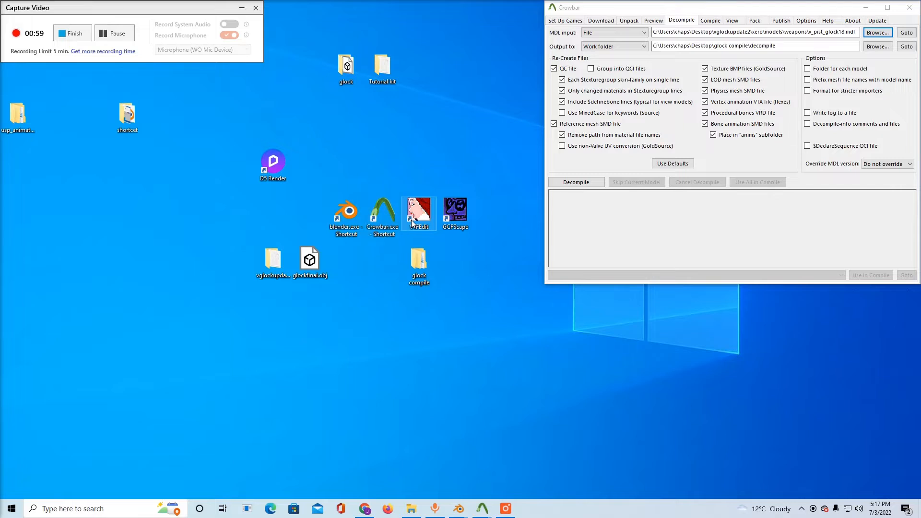
left_click(445, 220)
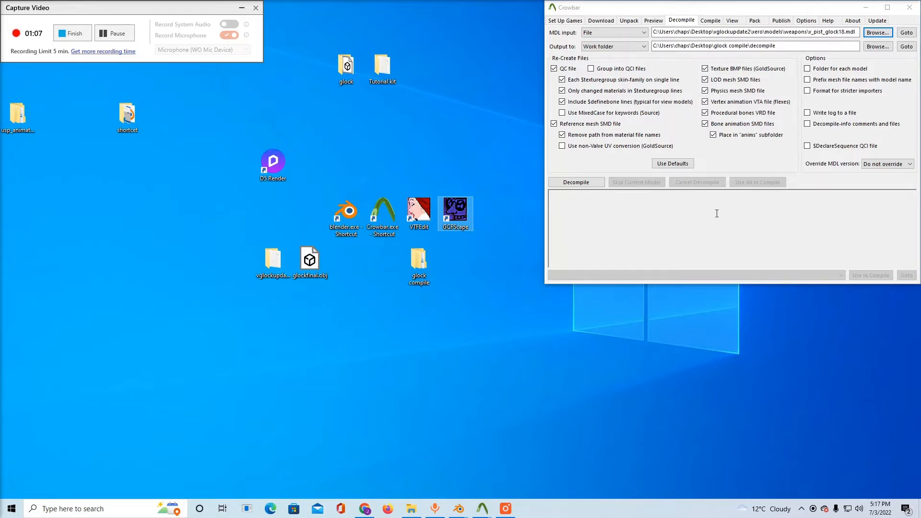
left_click(677, 24)
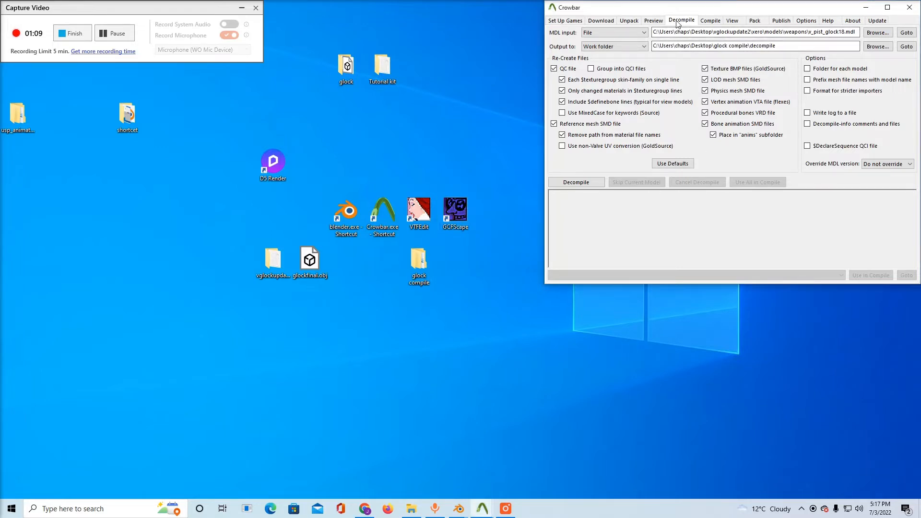
left_click(875, 33)
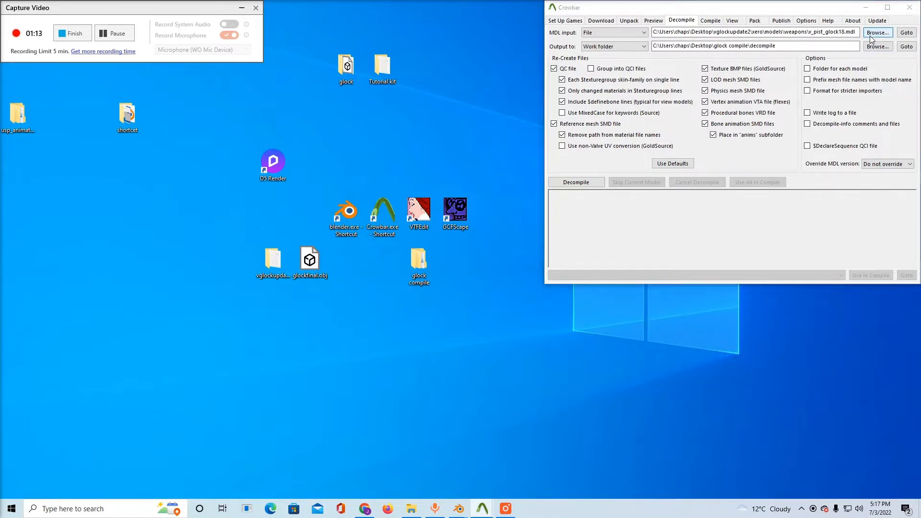
scroll(530, 103, "up", 5)
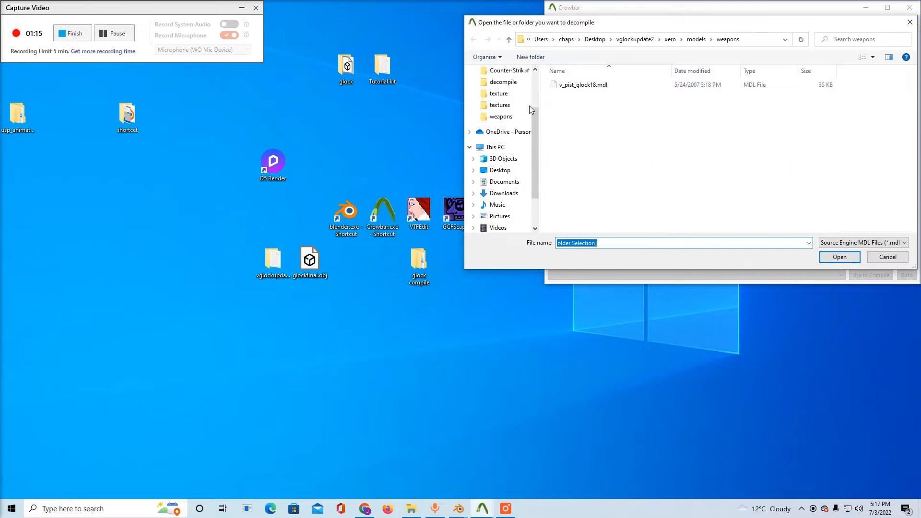
left_click(508, 89)
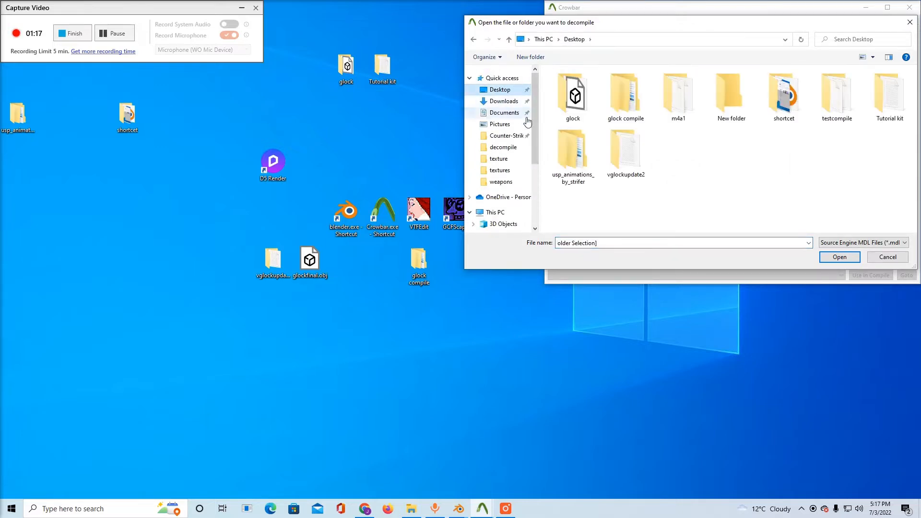
double_click(616, 156)
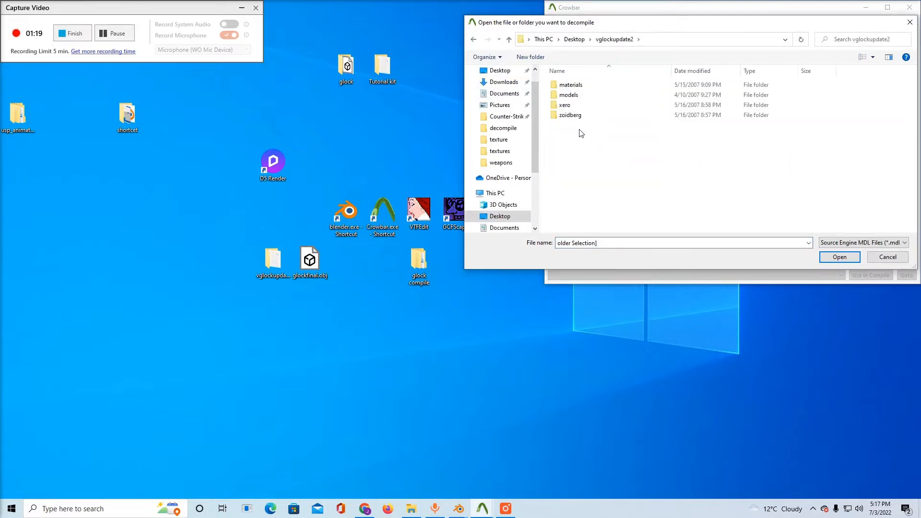
double_click(568, 108)
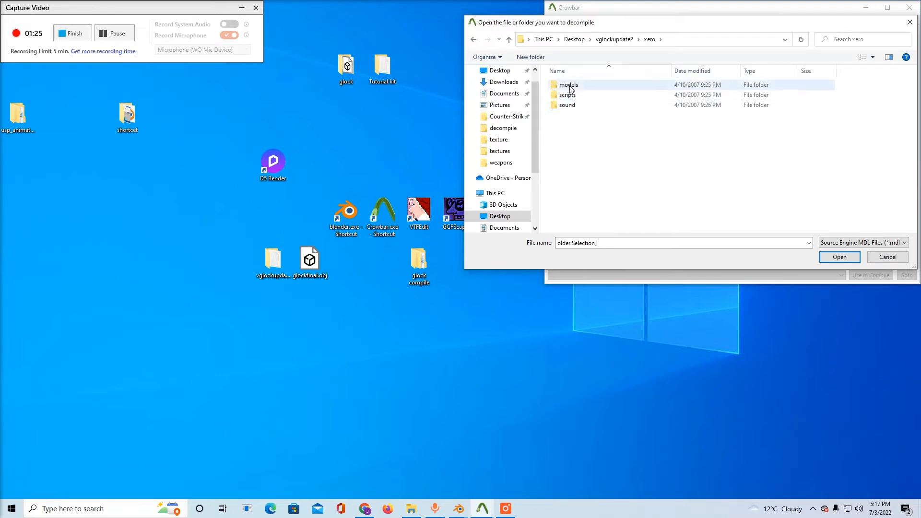
left_click(570, 88)
double_click(570, 88)
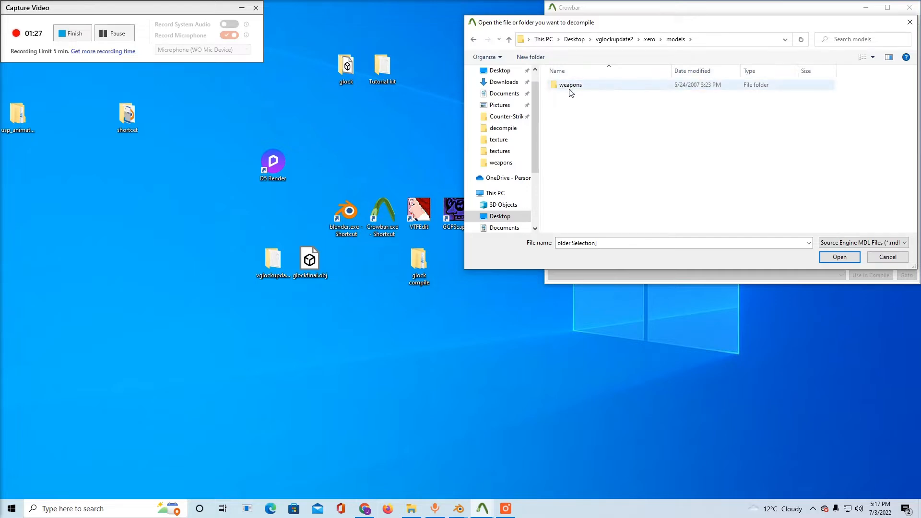
double_click(571, 89)
left_click(571, 90)
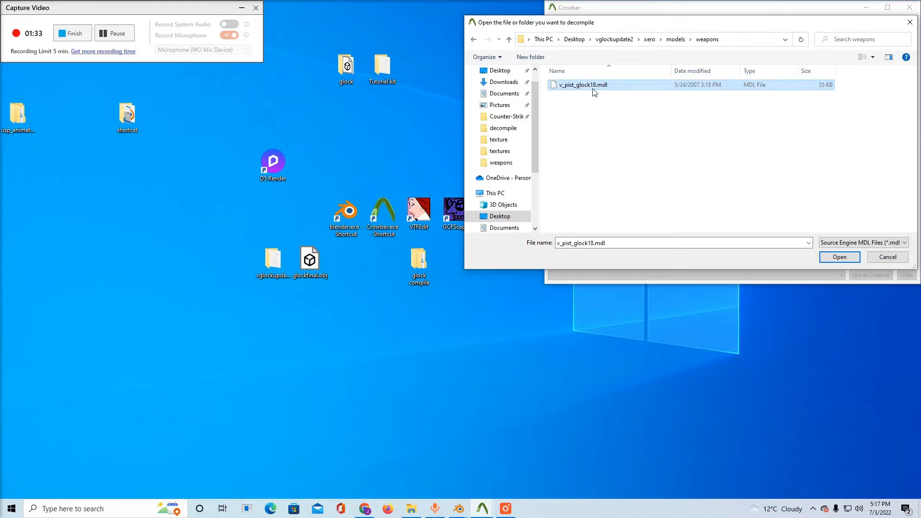
left_click(879, 255)
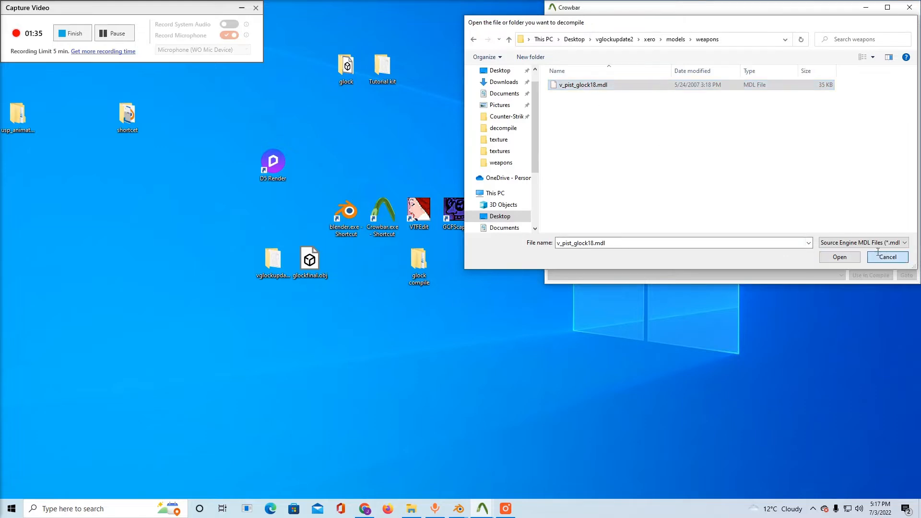
Choose the decompile folder inside the desktop's glock compile folder as the output folder for decompiling
left_click(115, 33)
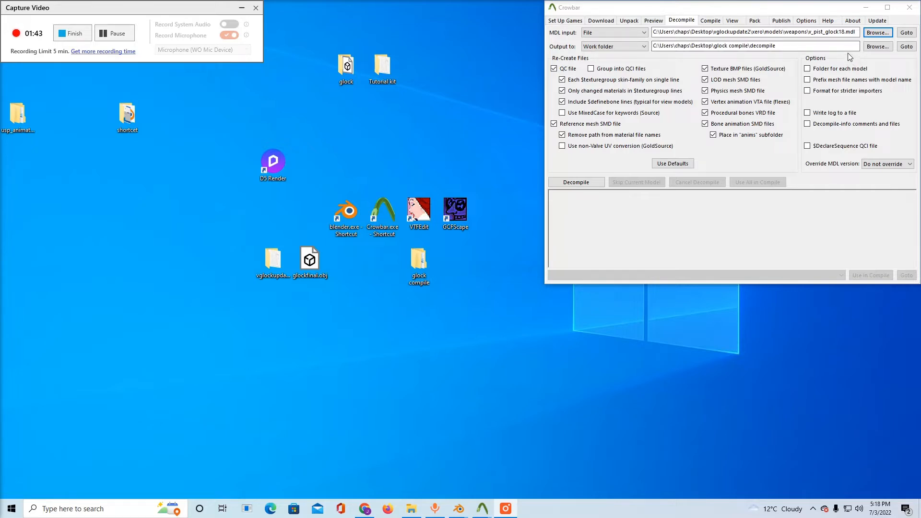
left_click(877, 47)
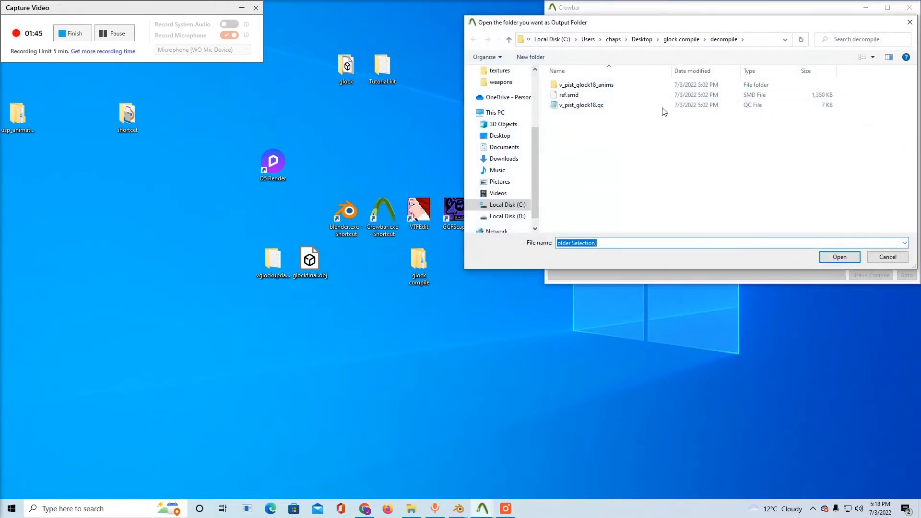
left_click(838, 257)
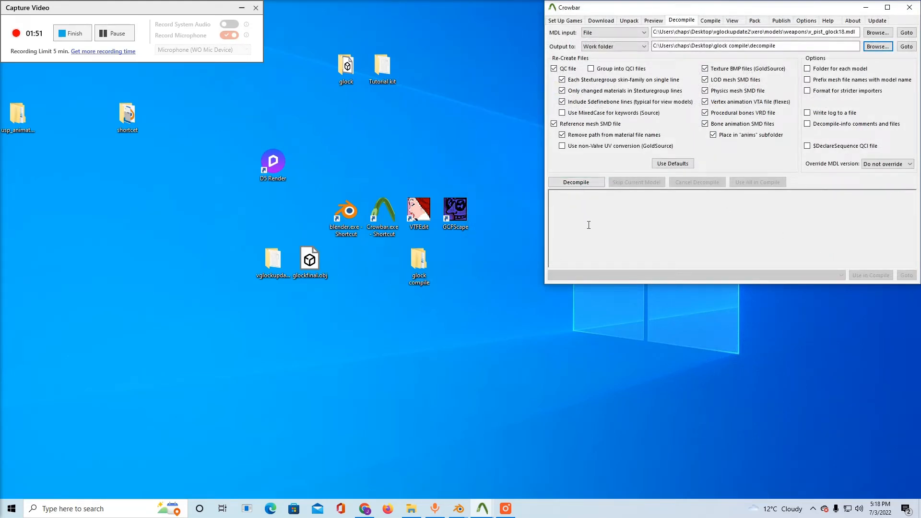
Minimize Crowbar and switch to the empty Blender scene, moving the recorder window out of the way
left_click(866, 7)
left_click_drag(703, 201, 677, 228)
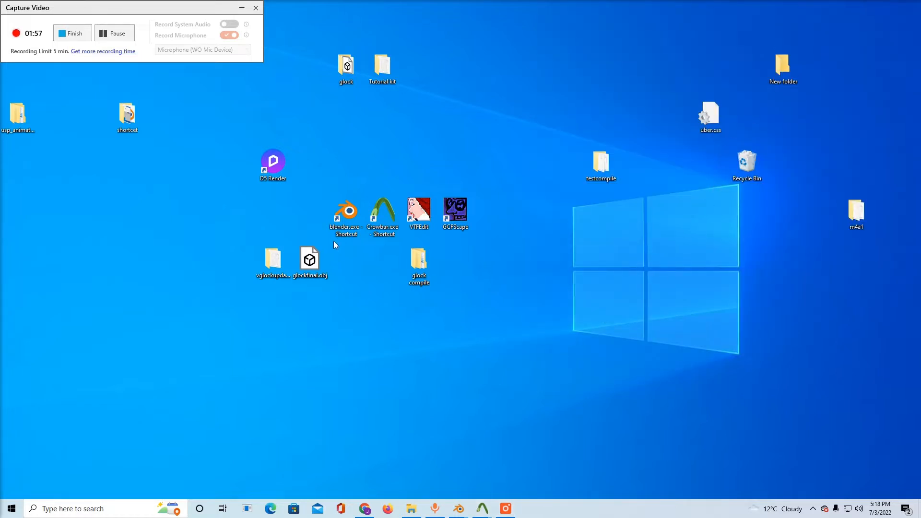
mouse_move(458, 509)
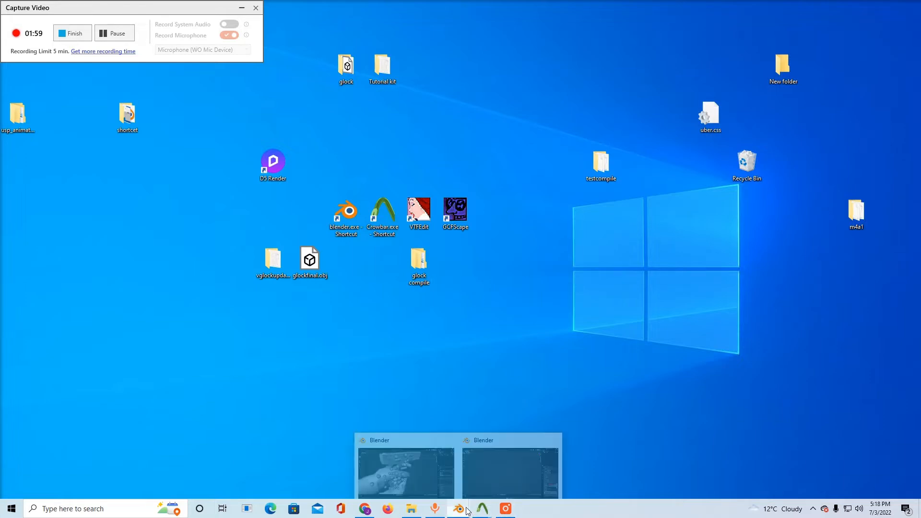
left_click(495, 479)
left_click_drag(167, 11, 460, 52)
Import the Source Engine file ref.smd from the decompile folder inside the desktop's glock compile folder
left_click(21, 17)
mouse_move(53, 146)
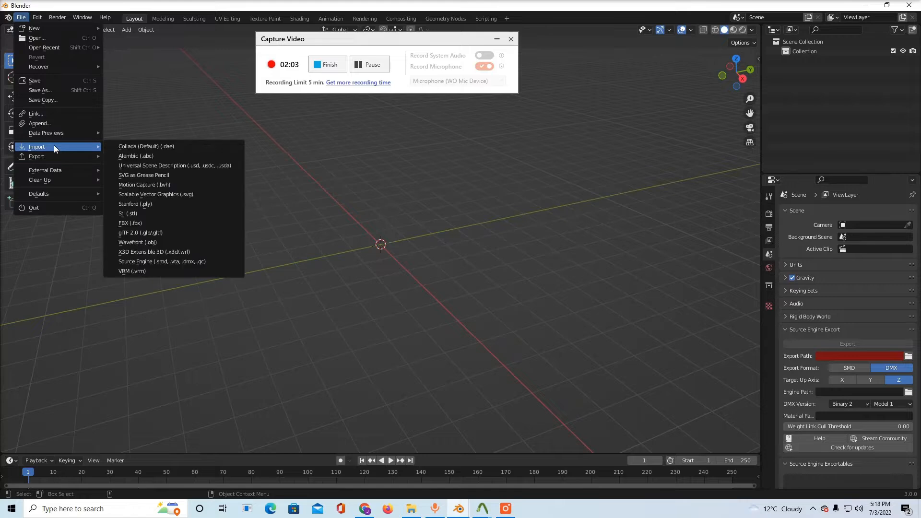
left_click(193, 261)
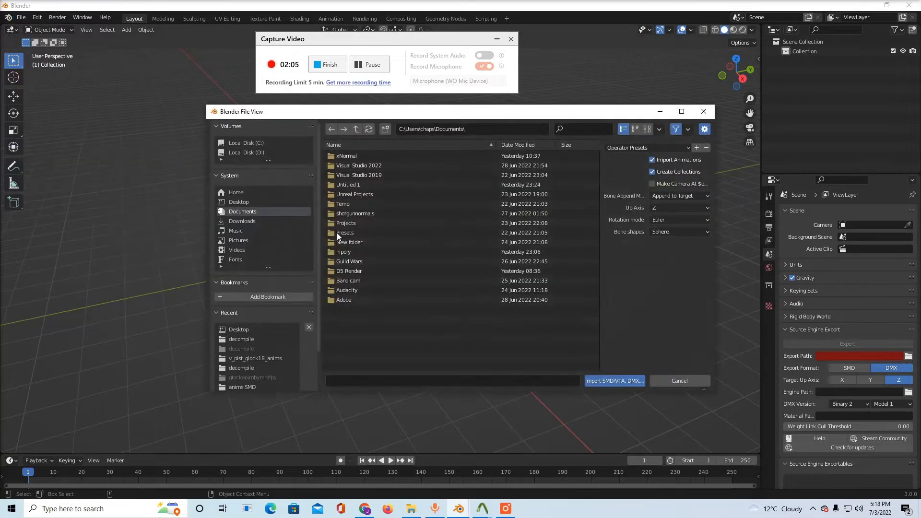
left_click(238, 201)
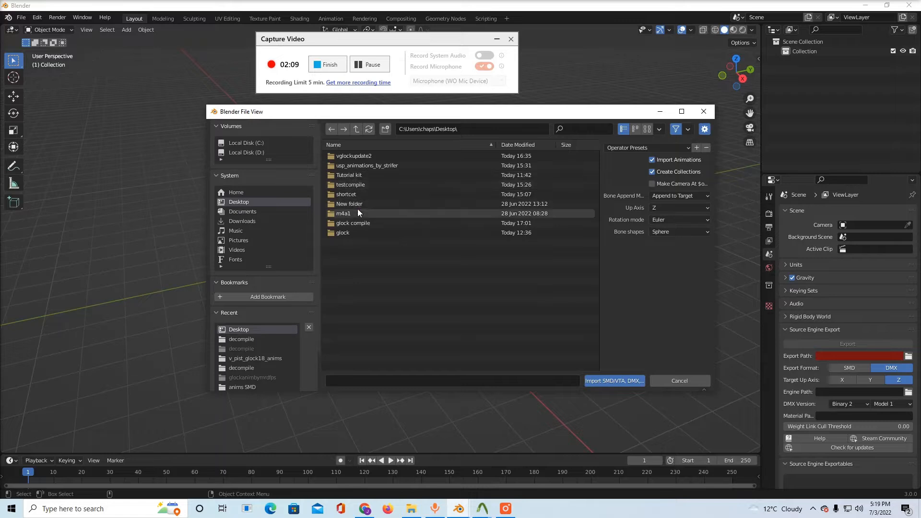
double_click(358, 224)
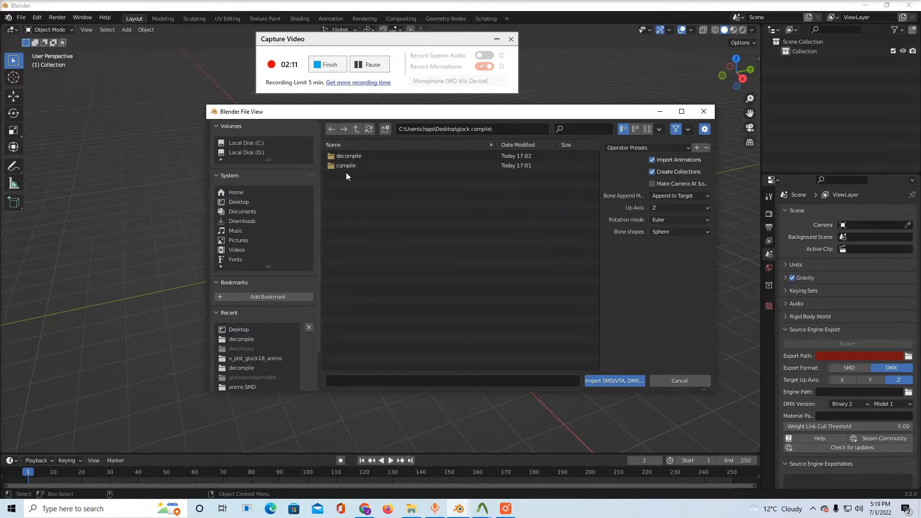
double_click(346, 157)
left_click(351, 175)
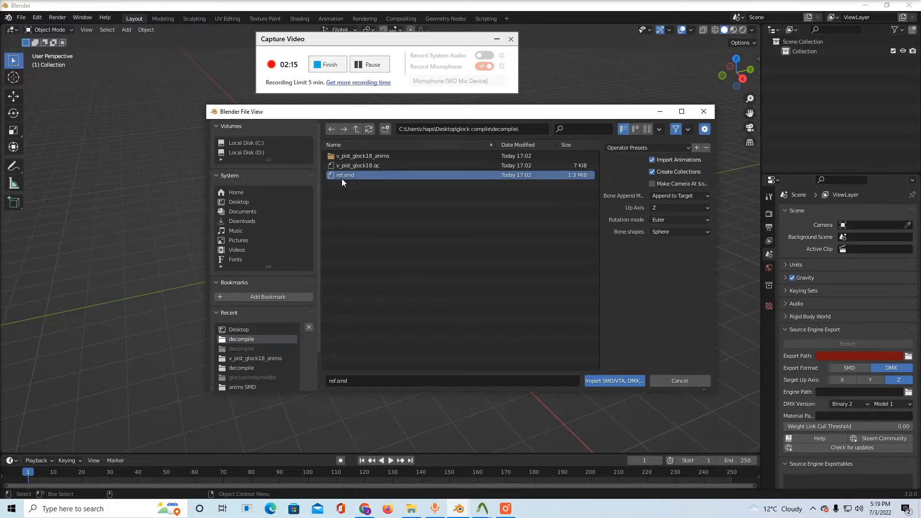
double_click(342, 177)
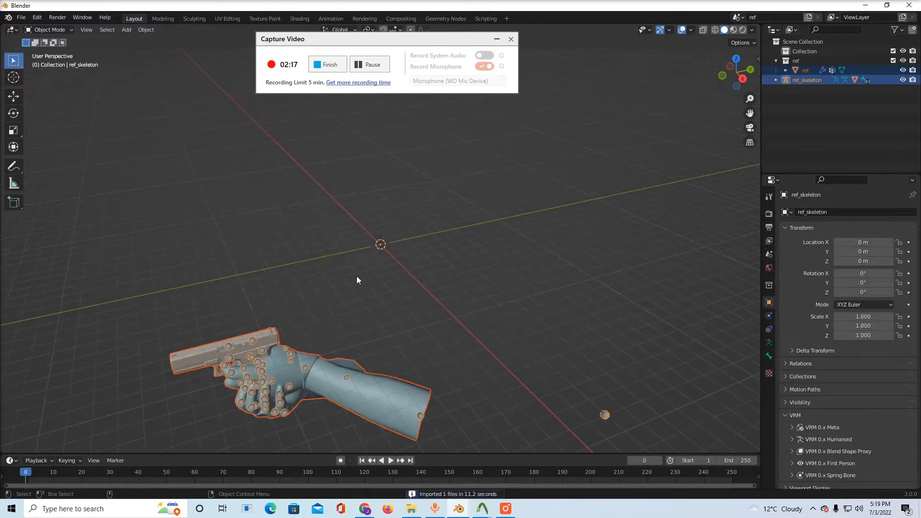
middle_click_drag(360, 294, 422, 237, "shift")
left_click_drag(422, 244, 434, 229)
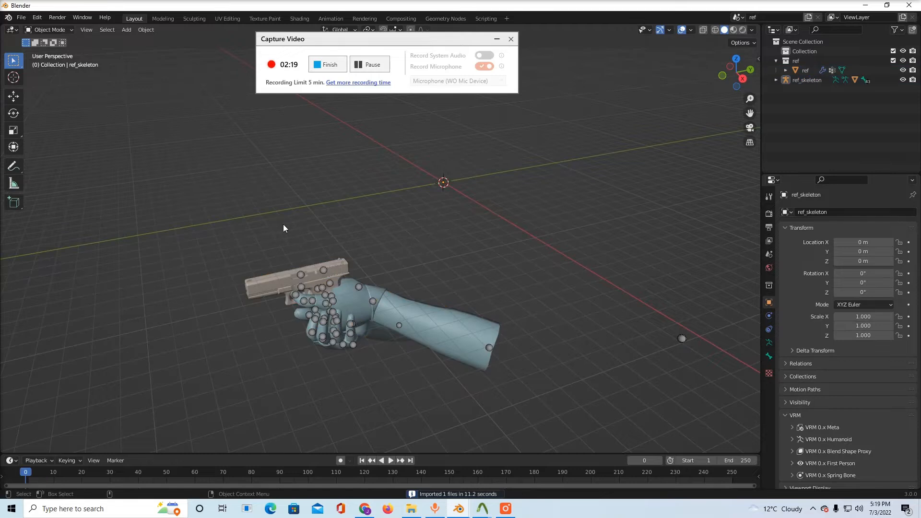
Import the custom pistol model glockfinal.obj from the desktop as a Wavefront OBJ
left_click(21, 17)
mouse_move(68, 148)
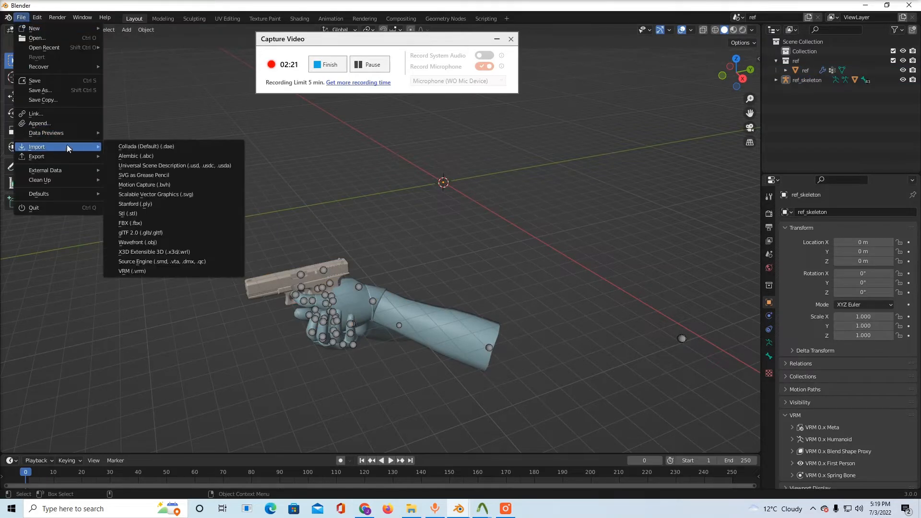
left_click(184, 247)
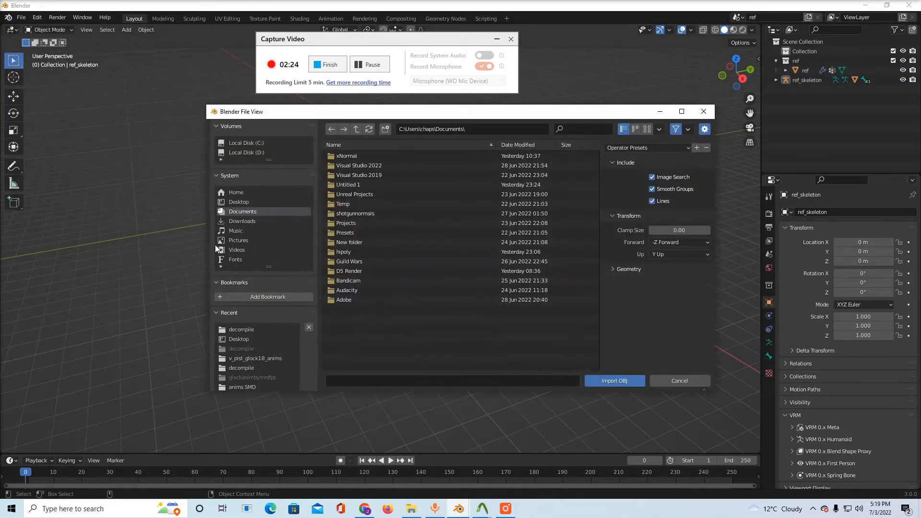
left_click(240, 203)
double_click(341, 244)
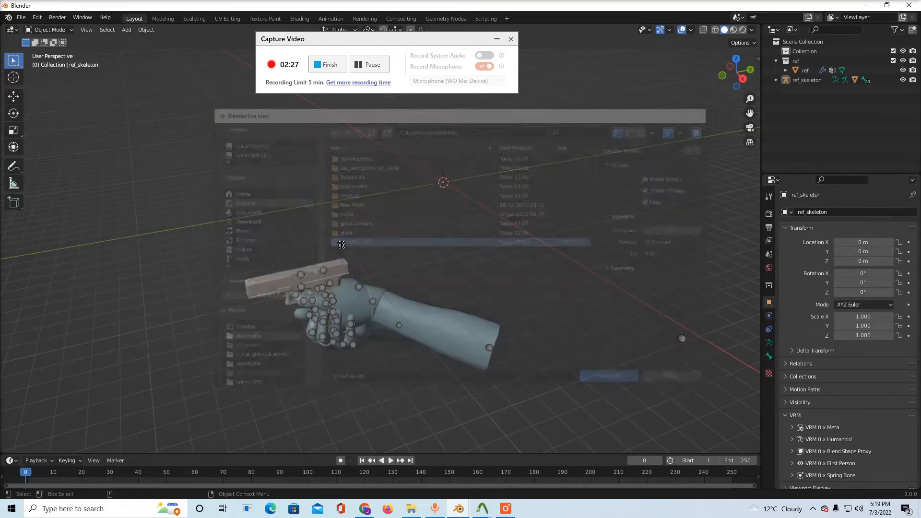
Move the imported custom pistol down to the hands, beside the original glock
middle_click_drag(377, 223, 422, 230)
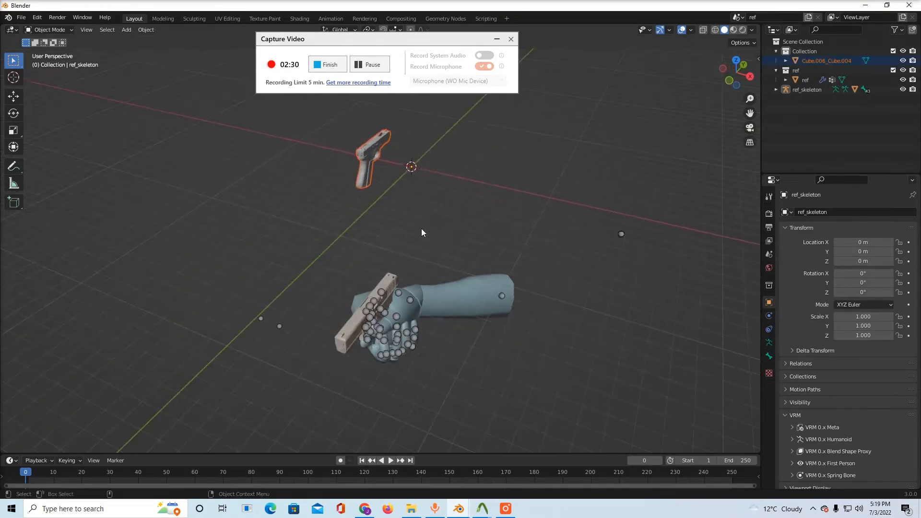
key("shift+space")
key("g")
left_click_drag(422, 161, 439, 297)
scroll(374, 299, "up", 3)
middle_click_drag(341, 294, 349, 210, "alt")
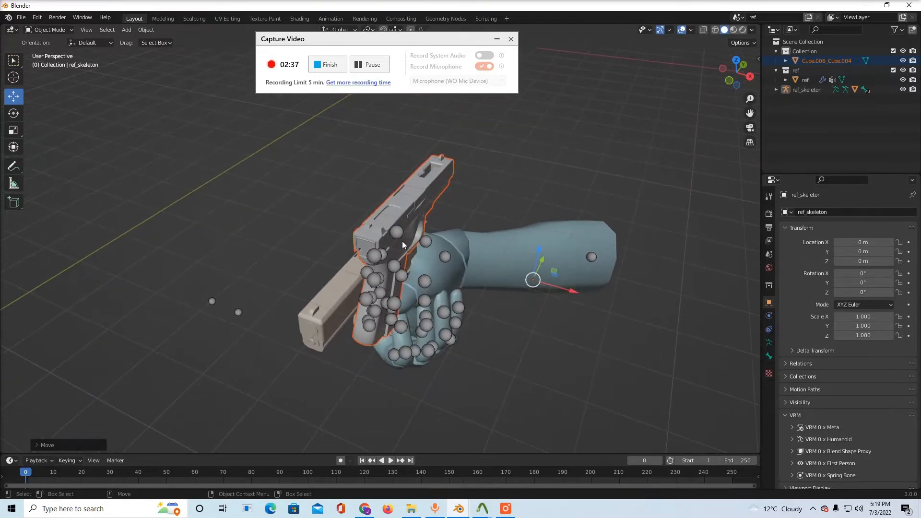
Move the custom pistol down against the original glock and join it into the ref mesh
left_click_drag(541, 260, 497, 360)
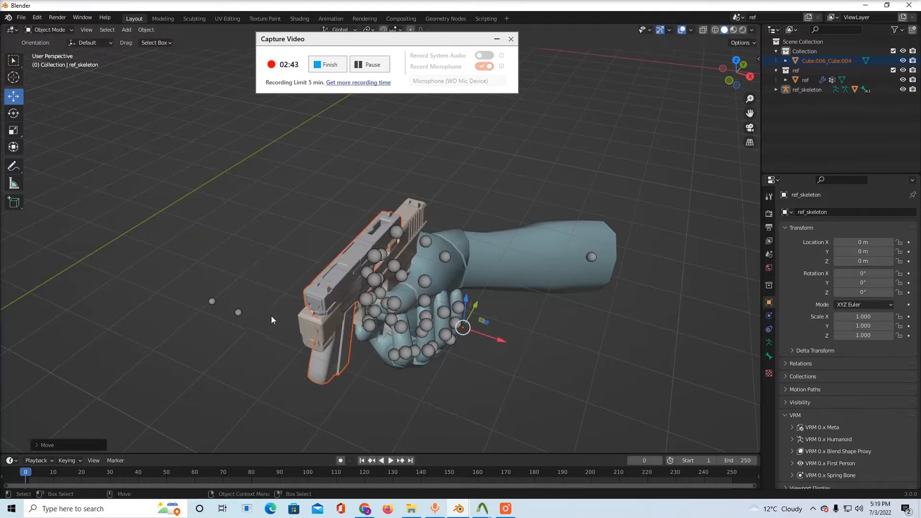
left_click(270, 270)
left_click(324, 296)
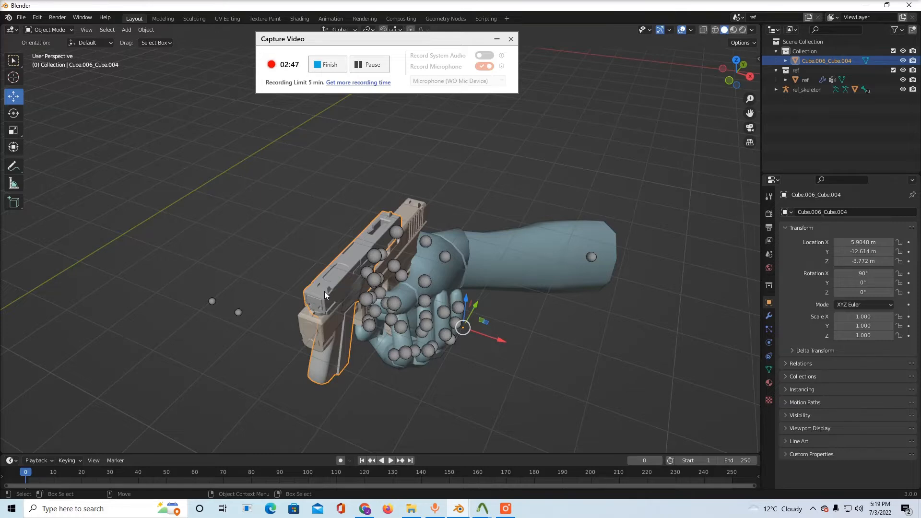
left_click(318, 324, "shift")
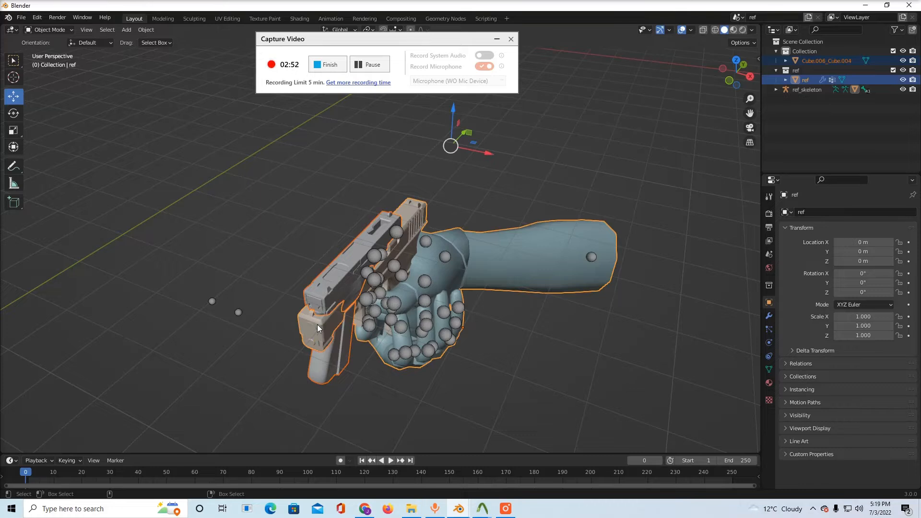
right_click(317, 325)
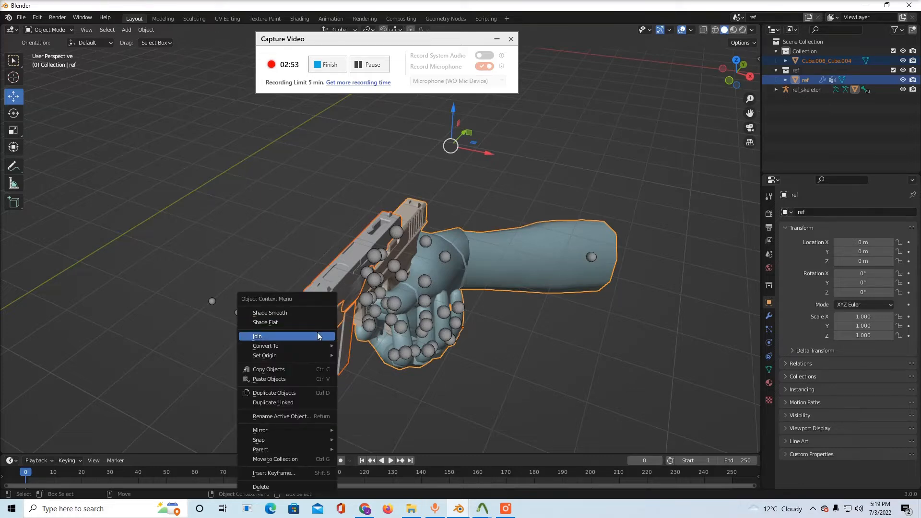
left_click(317, 335)
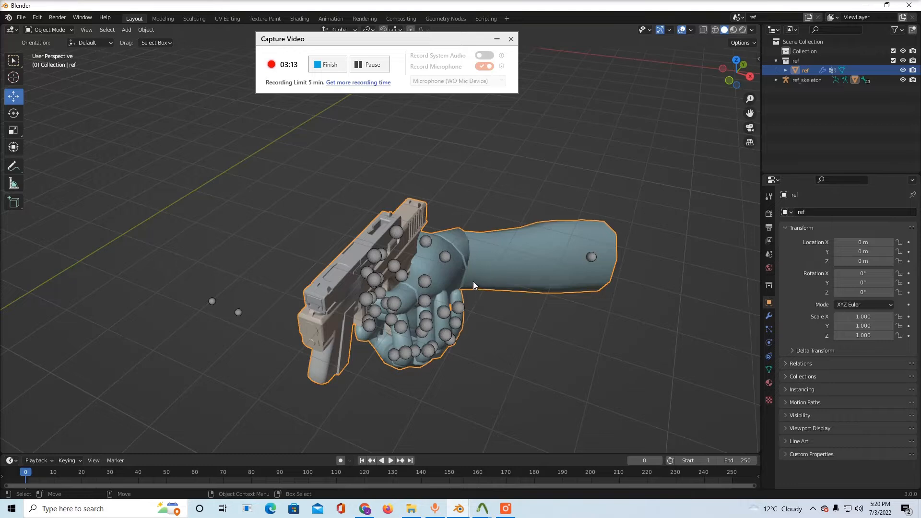
Show the vertex groups of the joined ref mesh and make Body the active group
left_click(664, 278)
left_click(408, 232)
left_click(768, 370)
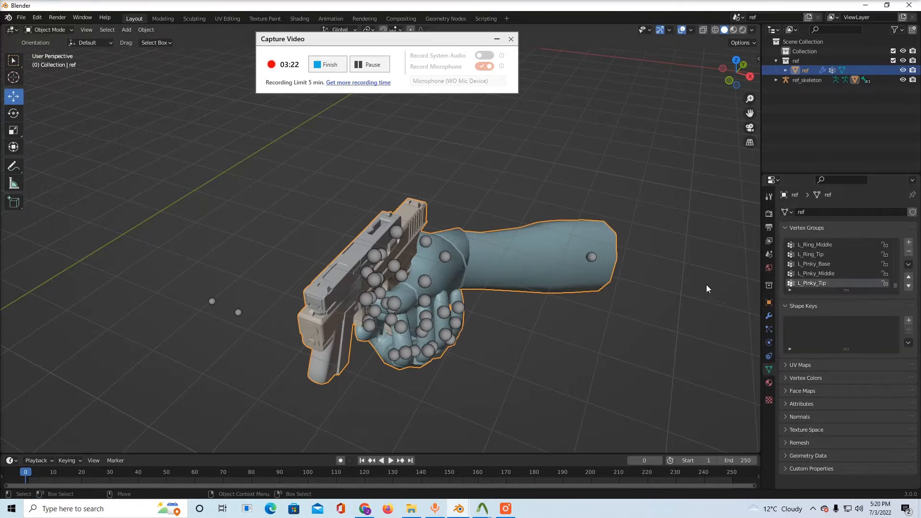
scroll(797, 277, "down", 6)
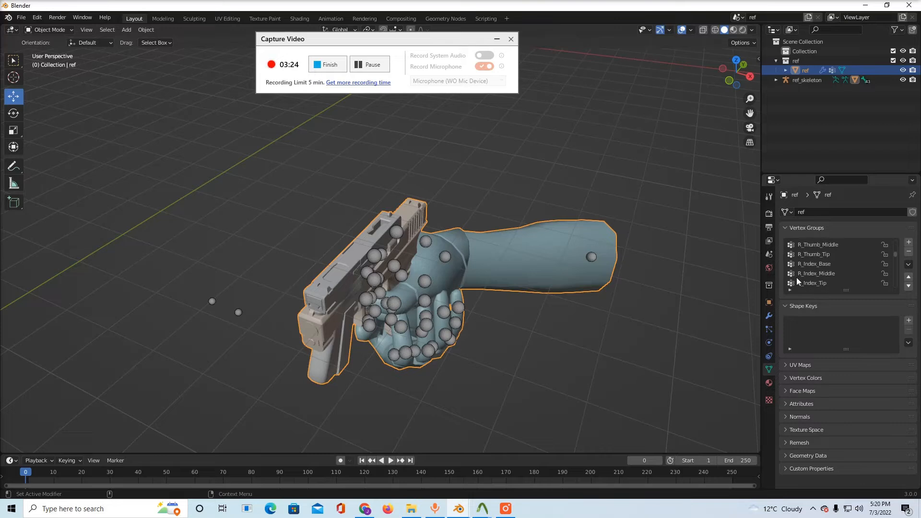
scroll(797, 277, "up", 10)
left_click(801, 246)
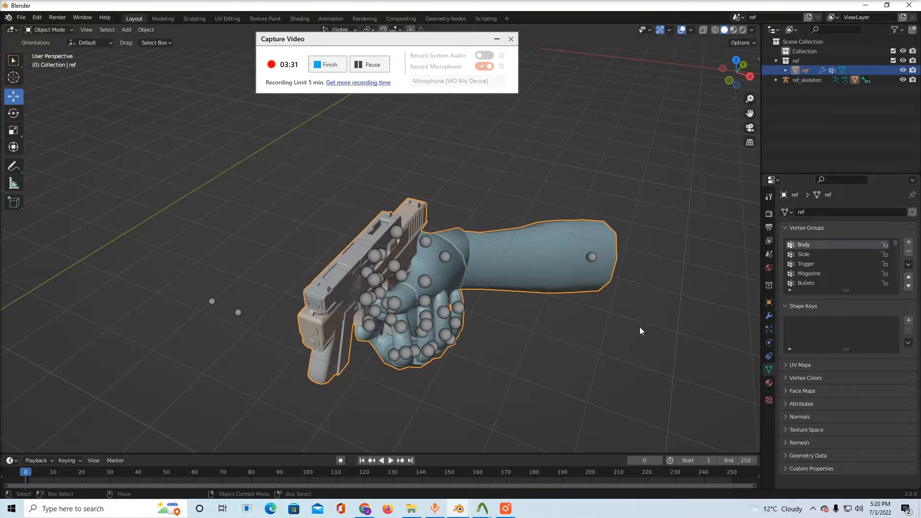
Edit the ref mesh and delete all faces belonging to the original glock's Body vertex group
key("Tab")
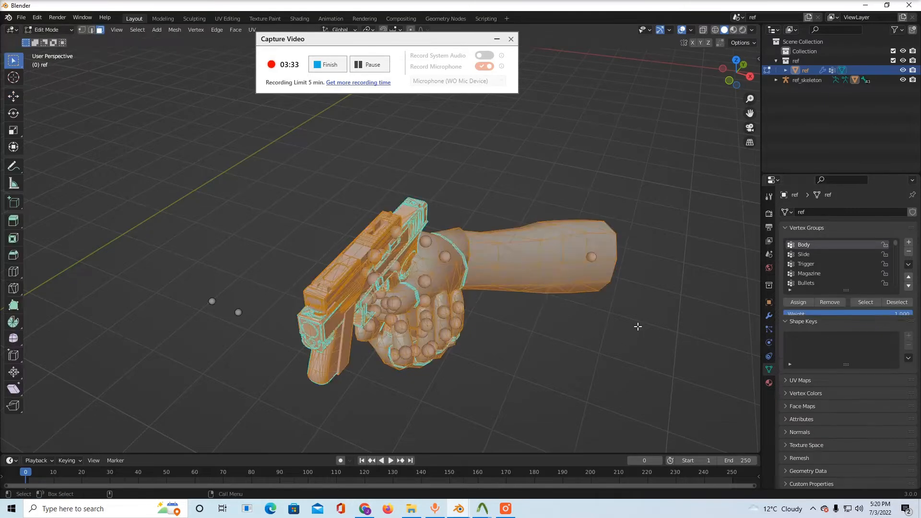
key("alt+a")
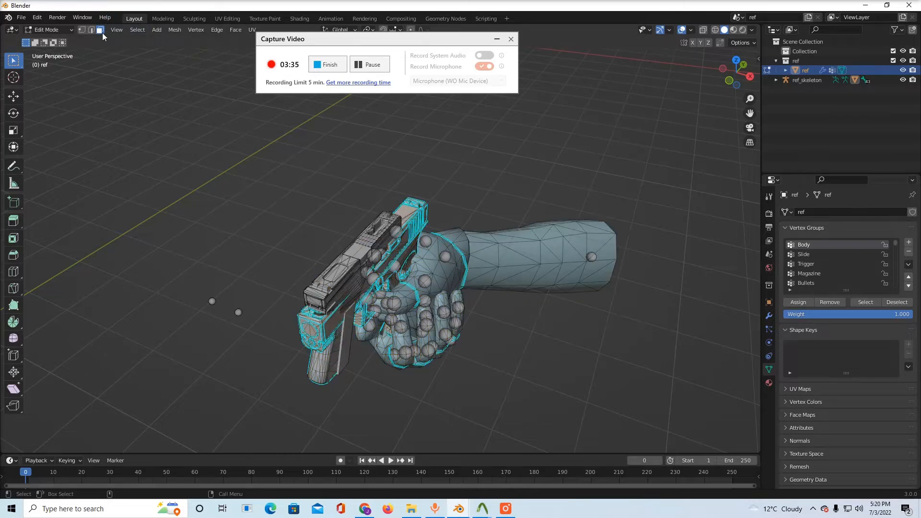
left_click(865, 302)
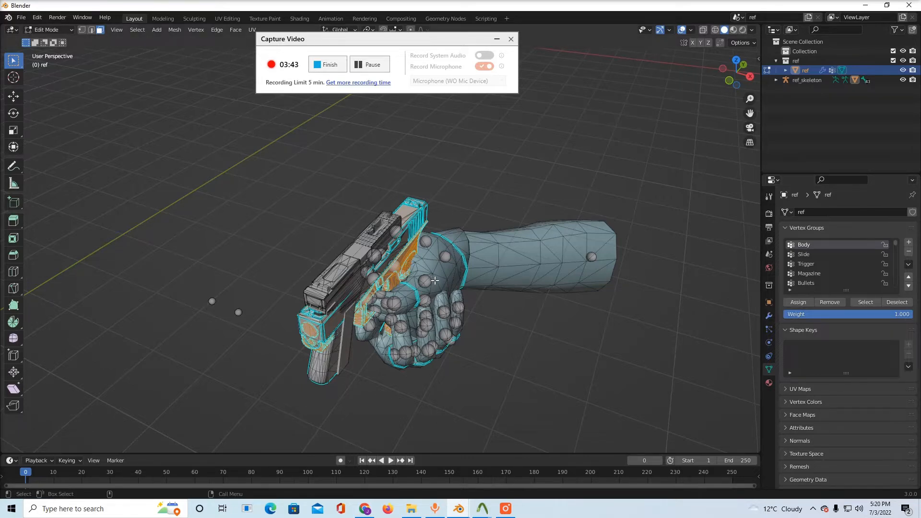
key("x")
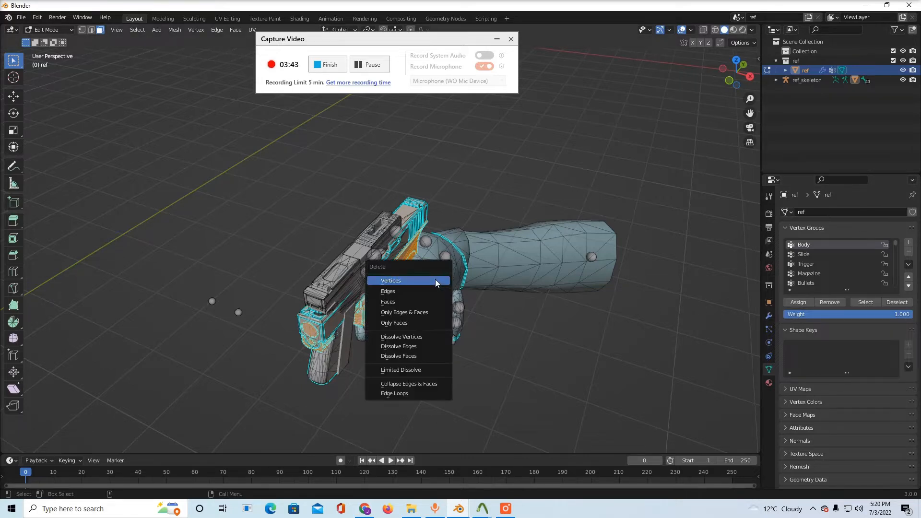
left_click(425, 302)
Select the custom pistol's linked frame geometry, assign it to the Body vertex group, and reselect the group's contents
scroll(426, 300, "up", 3)
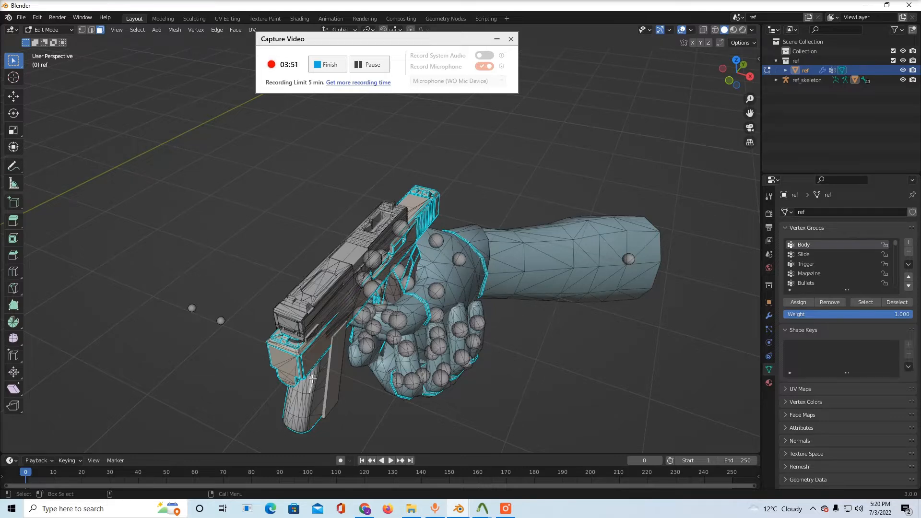
key("ctrl+l")
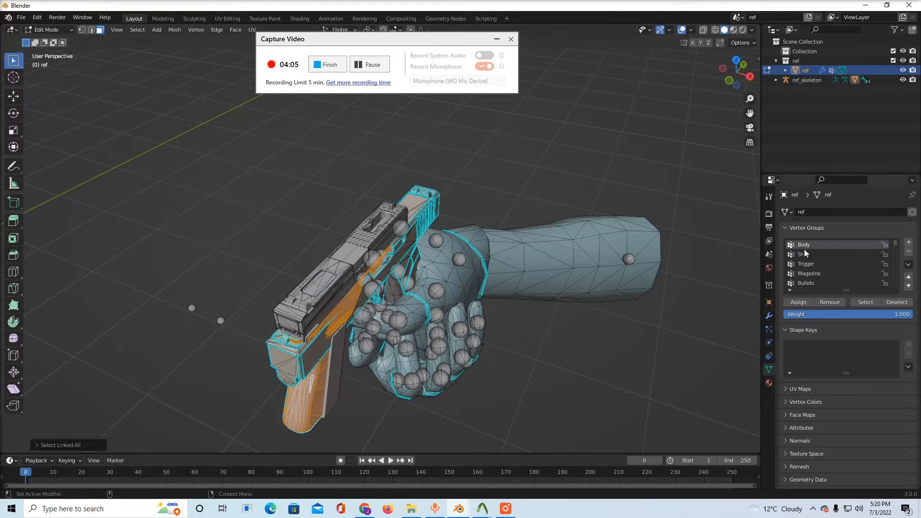
left_click(801, 306)
left_click(685, 305)
left_click(863, 305)
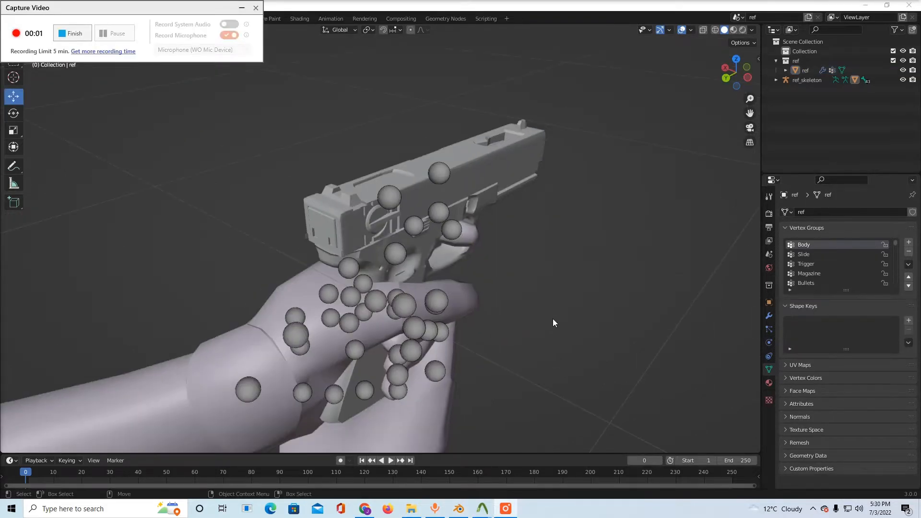
Edit the ref mesh and select the Body vertex group's geometry to check which pistol parts are assigned
scroll(553, 319, "down", 2)
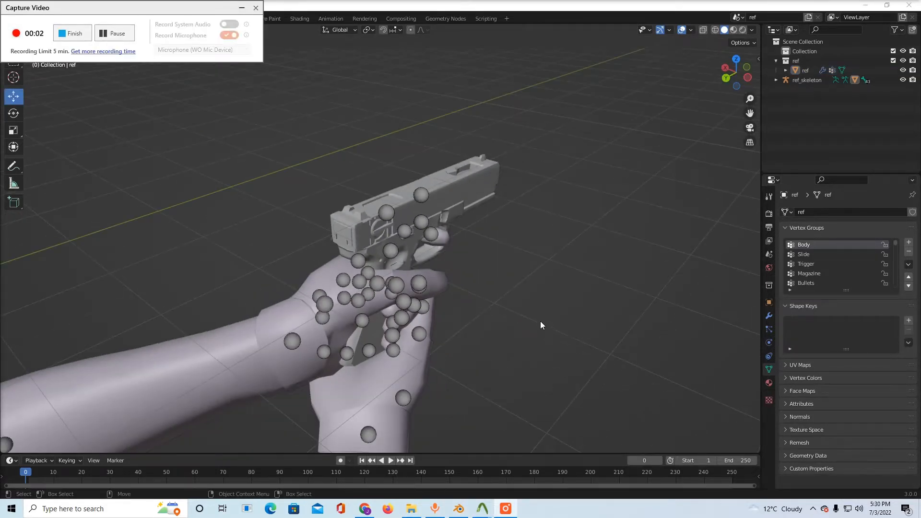
middle_click_drag(527, 311, 528, 285)
scroll(546, 288, "up", 2)
left_click(414, 244)
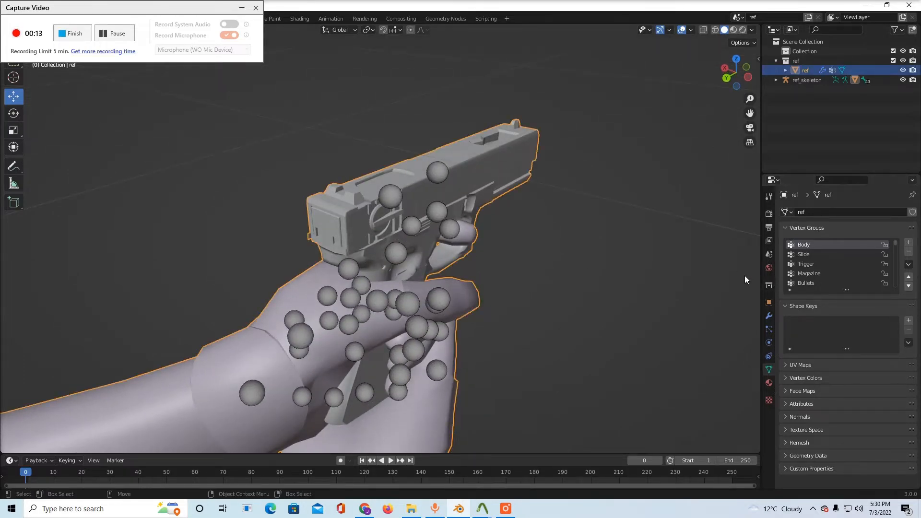
key("Tab")
left_click(690, 274)
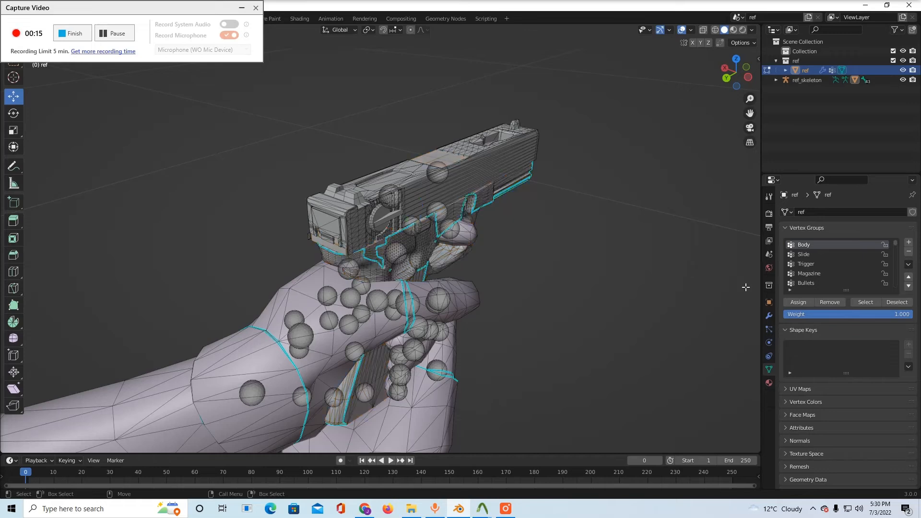
left_click(866, 302)
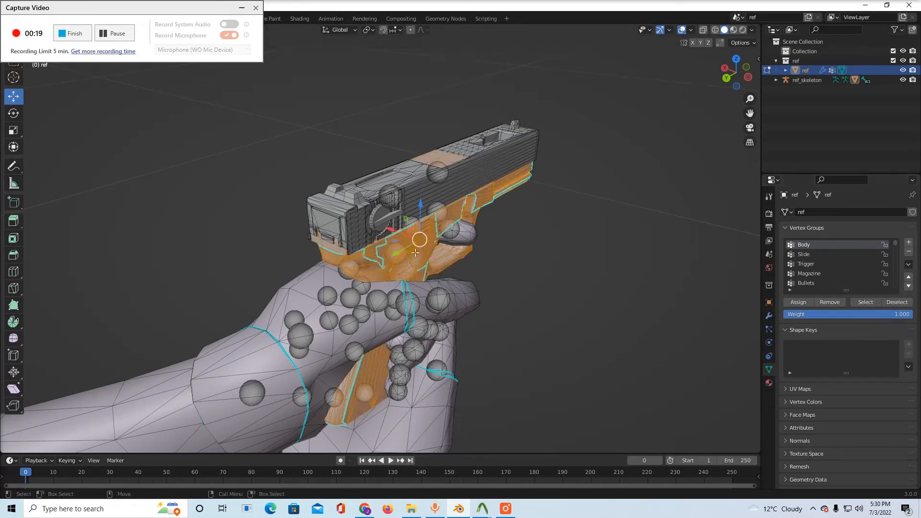
Select only the Slide vertex group's geometry and inspect it around the pistol's muzzle
left_click(802, 254)
left_click(693, 263)
left_click(857, 302)
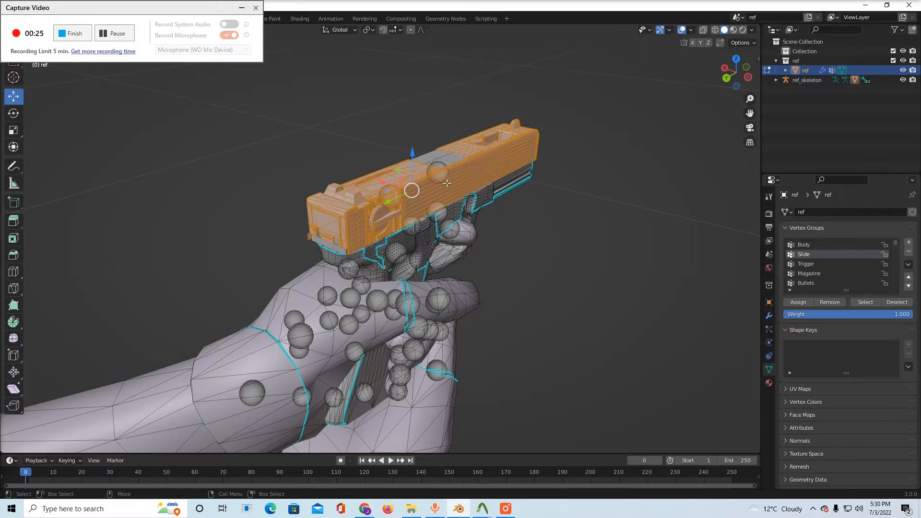
middle_click_drag(574, 237, 514, 267)
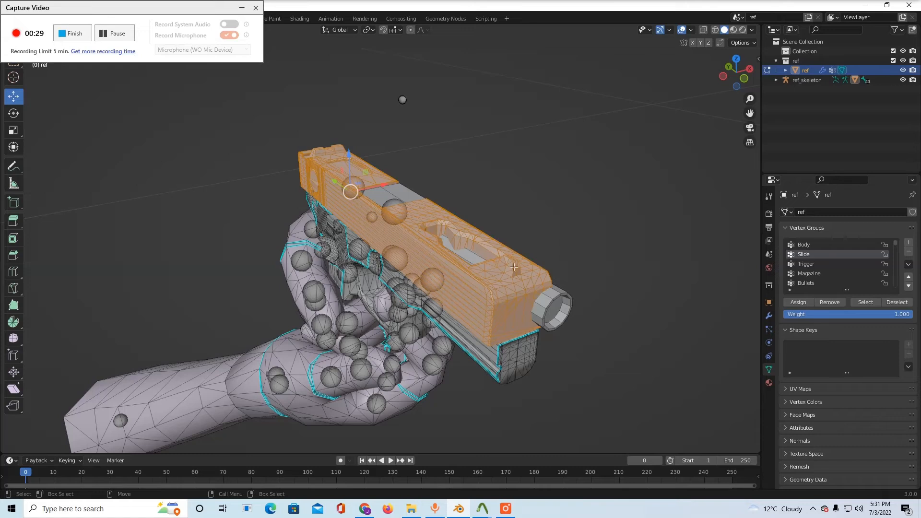
Select the linked barrel geometry, shift it about 0.055 m along X, and assign it to the Slide vertex group
left_click(545, 297)
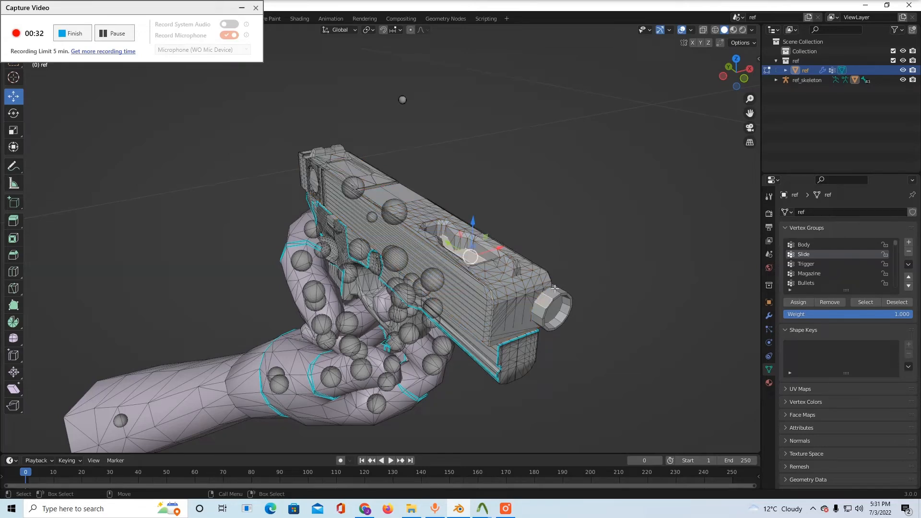
key("ctrl+l")
left_click_drag(540, 276, 520, 287)
left_click(789, 303)
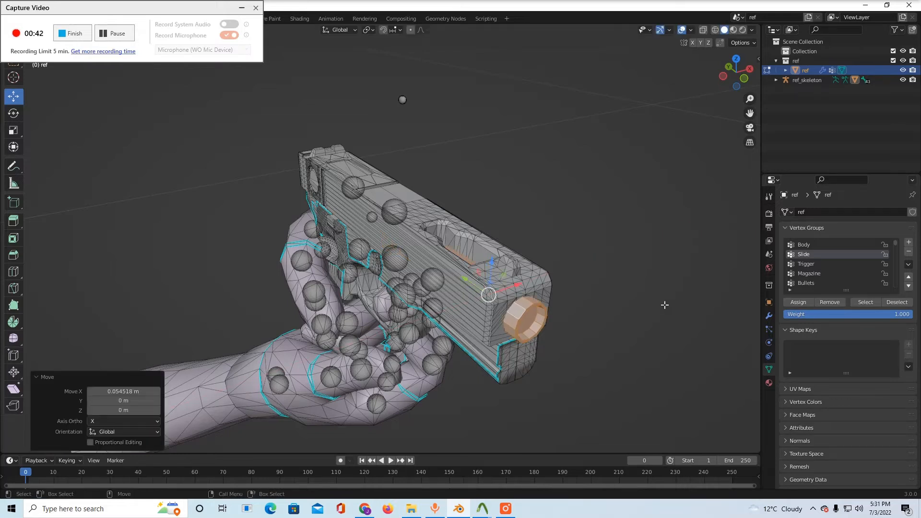
Reselect the Slide vertex group's geometry to check that the barrel is included with the slide
left_click(671, 310)
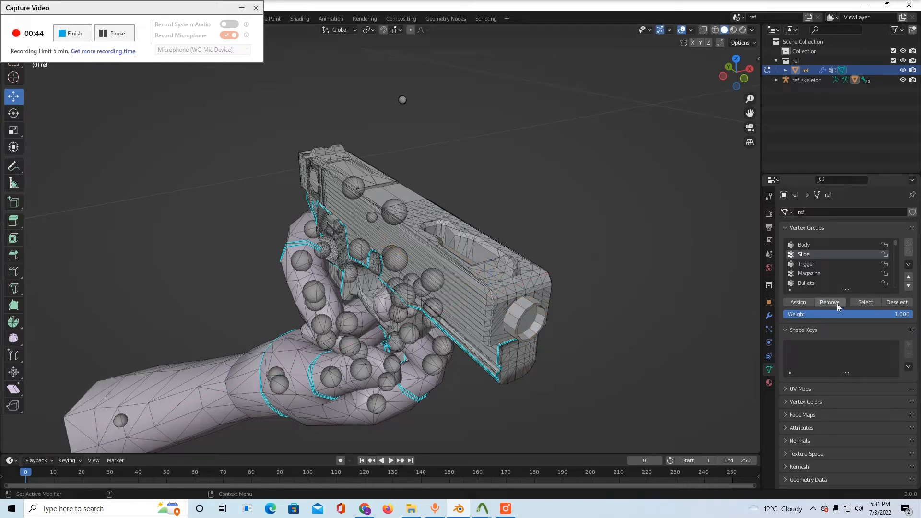
key("ctrl+z")
left_click(734, 312)
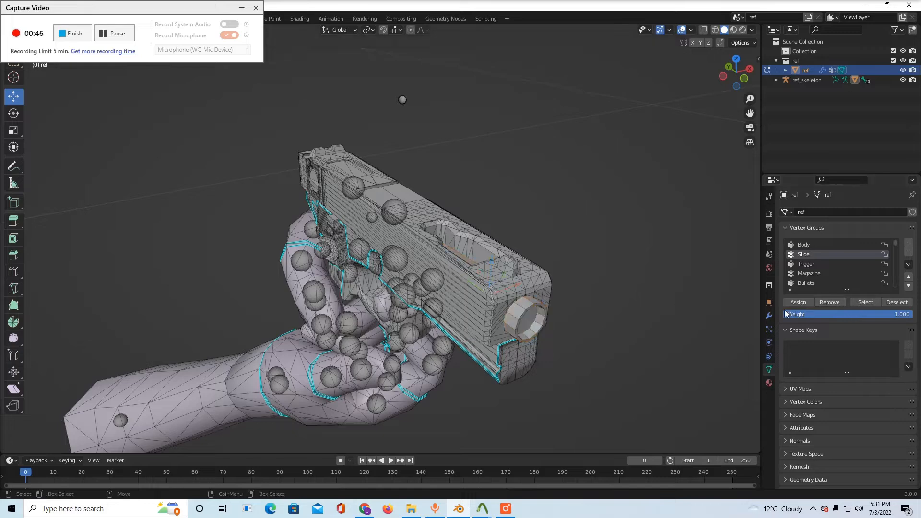
left_click(865, 302)
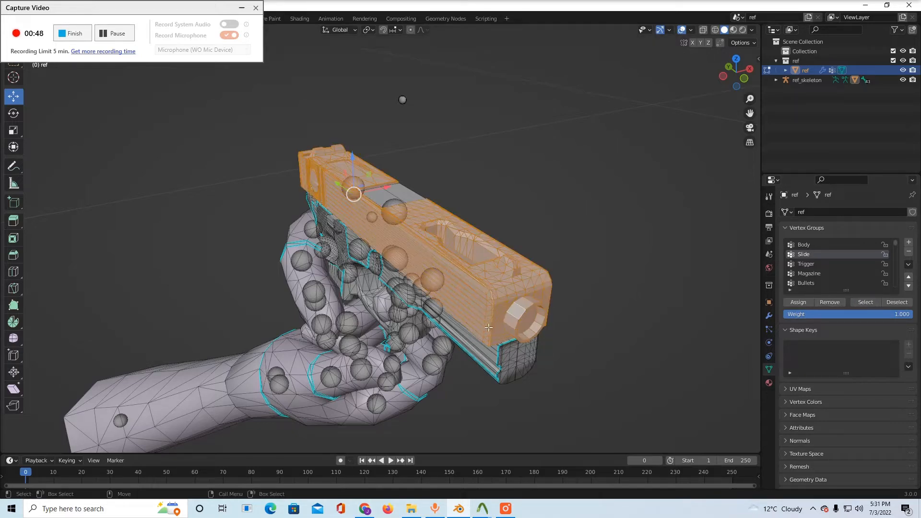
middle_click_drag(512, 388, 632, 389)
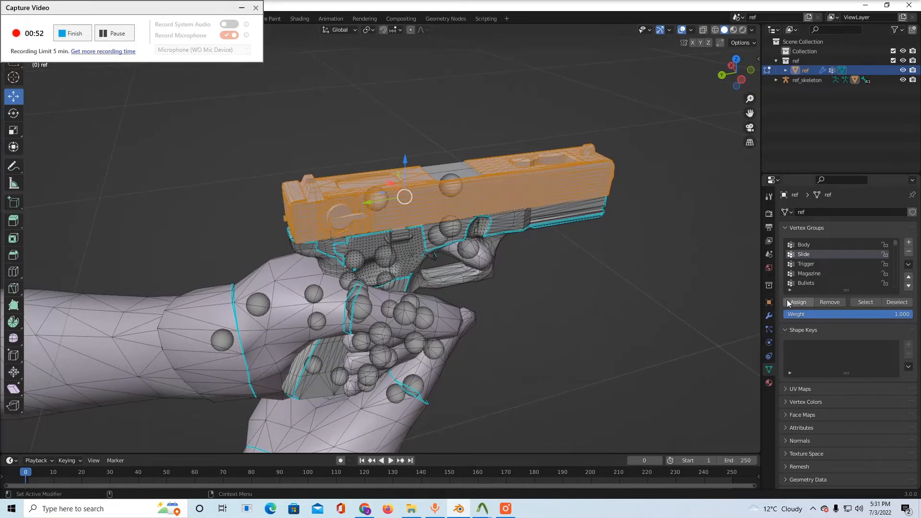
Make Trigger the active vertex group and select the custom pistol's linked trigger geometry, delimited by seam
left_click(804, 264)
left_click(715, 301)
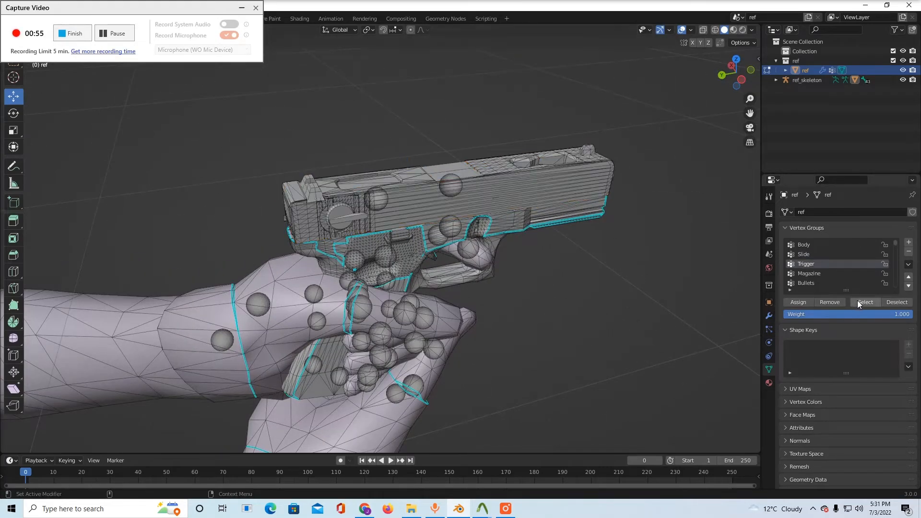
middle_click_drag(725, 304, 610, 274)
left_click(416, 258)
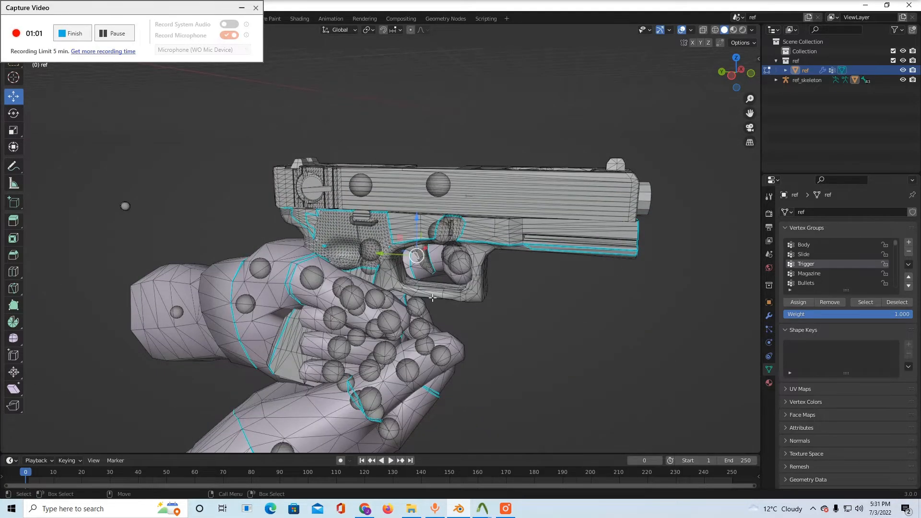
scroll(433, 299, "up", 3)
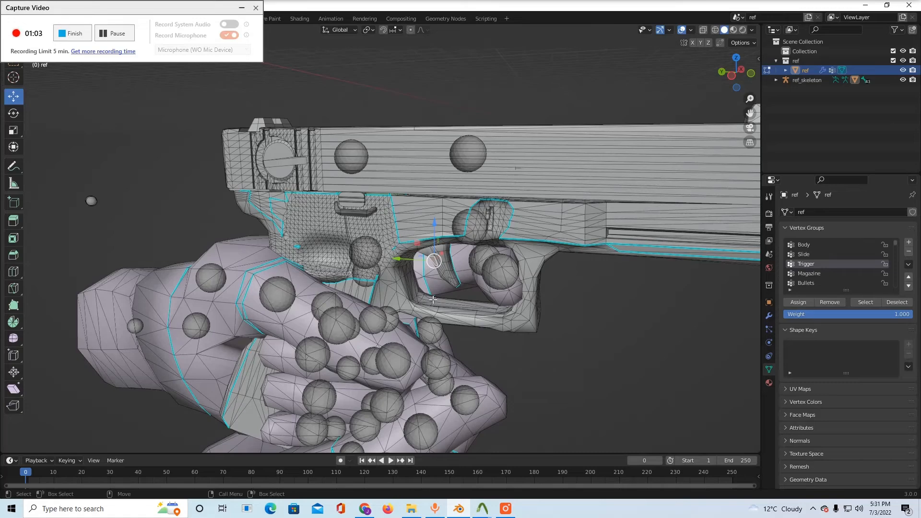
key("ctrl+l")
middle_click_drag(432, 300, 421, 257)
scroll(326, 285, "up", 4)
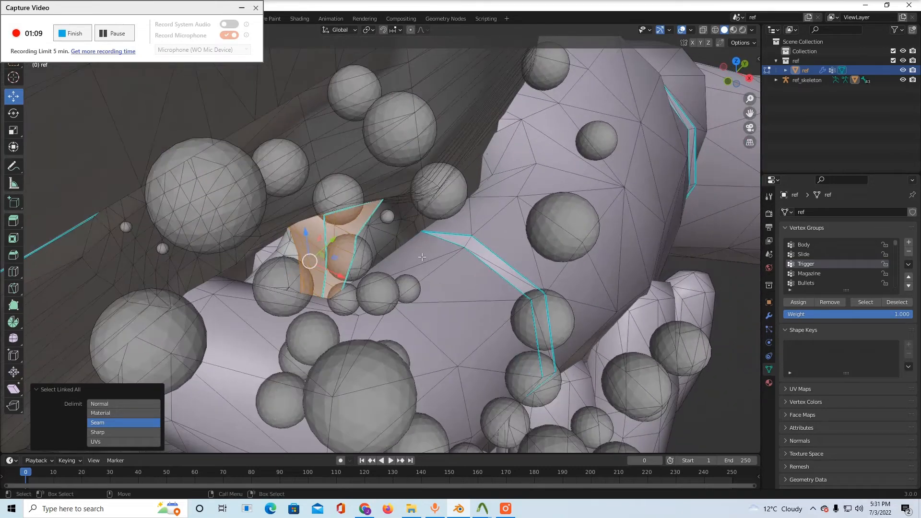
Scale the selected trigger by -0.744 along X, assign it to the Trigger vertex group, and reselect the group
key("r")
left_click_drag(338, 277, 293, 277)
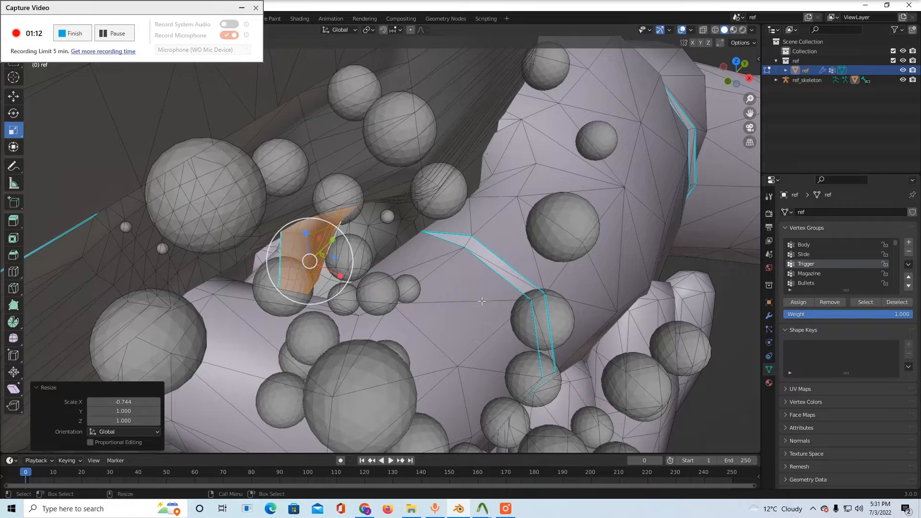
left_click(805, 302)
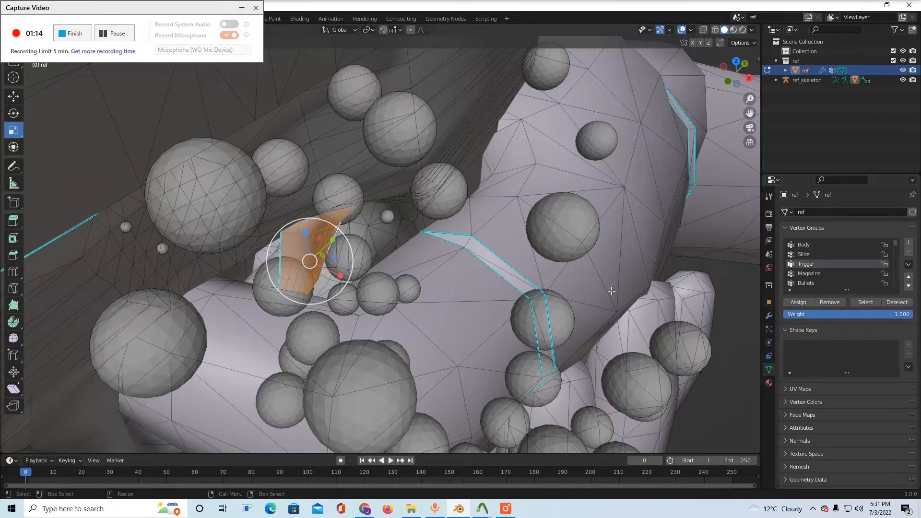
left_click(734, 314)
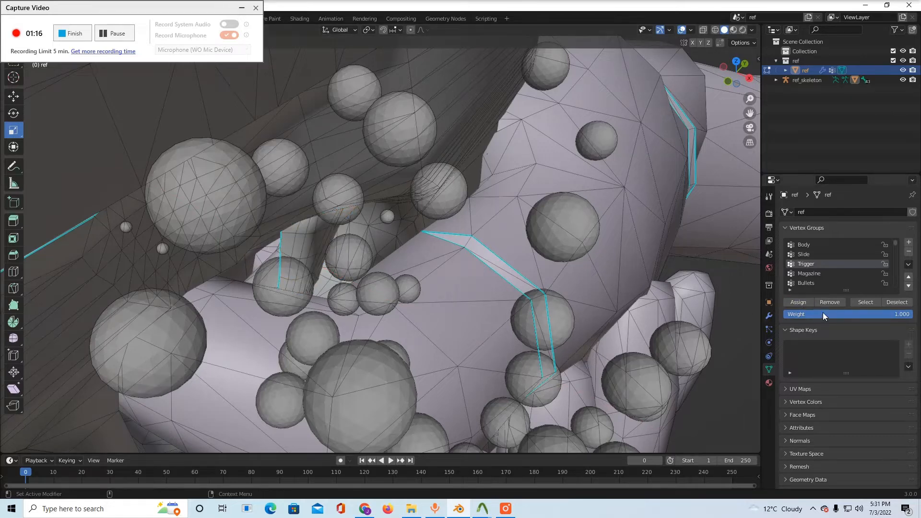
left_click(855, 301)
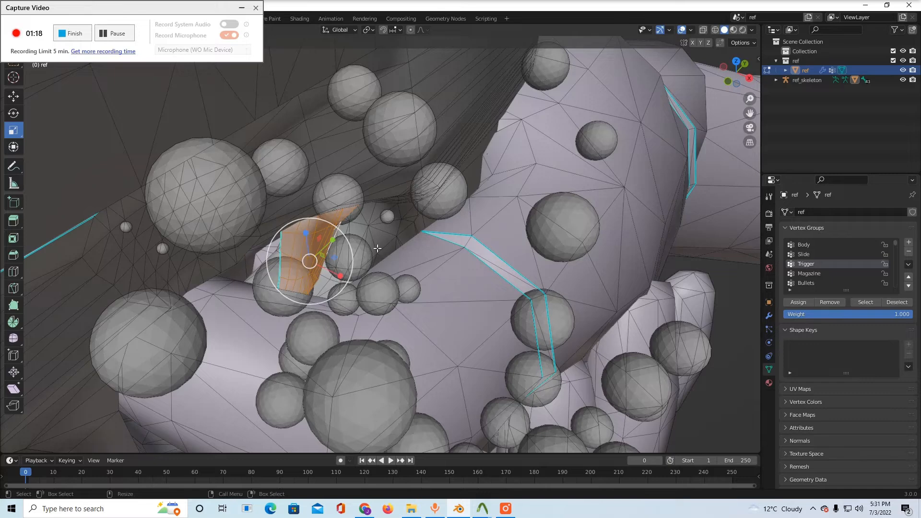
Deselect the trigger, select the Magazine vertex group's geometry to check its assignment, and return to Object Mode
left_click(729, 301)
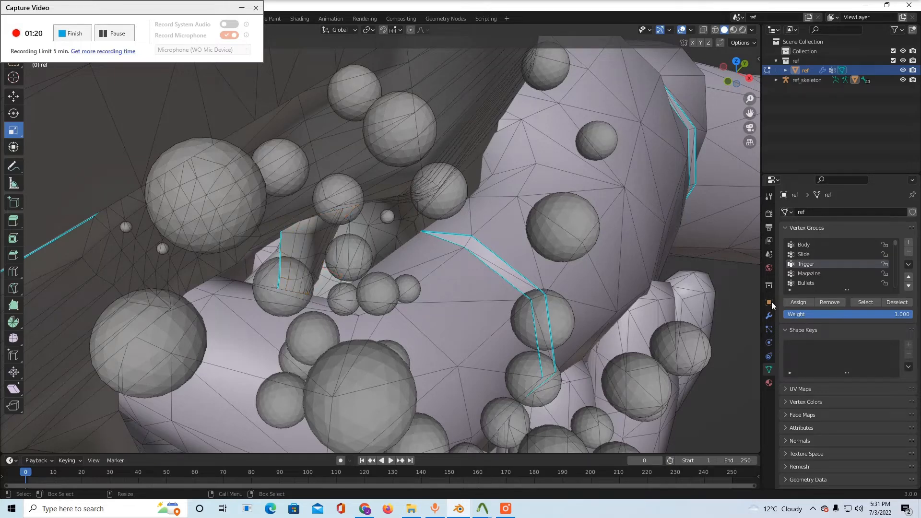
left_click(811, 274)
left_click(858, 301)
left_click_drag(455, 298, 495, 210, "alt")
right_click_drag(495, 209, 473, 292, "alt")
middle_click_drag(473, 291, 568, 332)
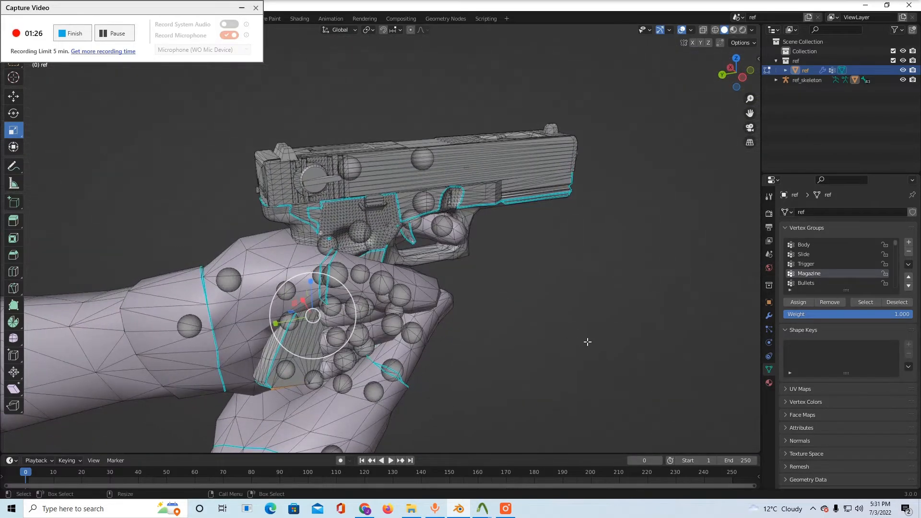
key("Tab")
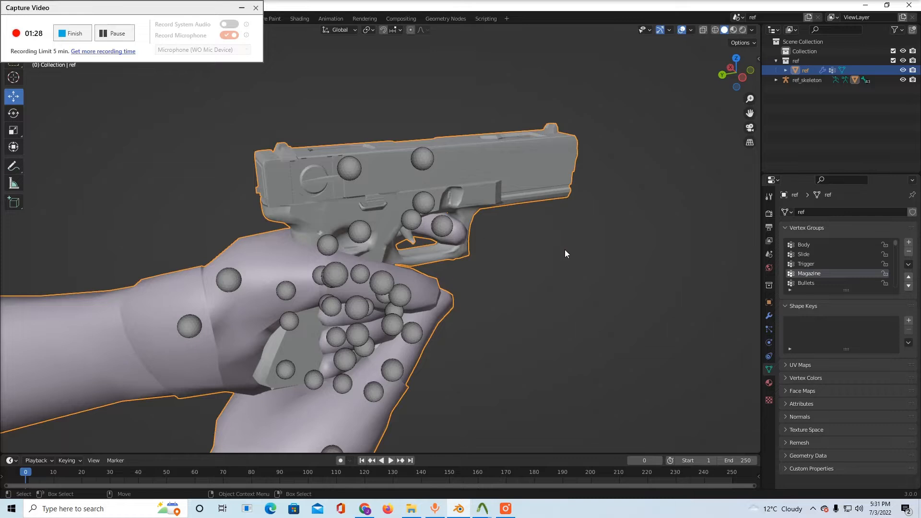
middle_click_drag(565, 253, 414, 155)
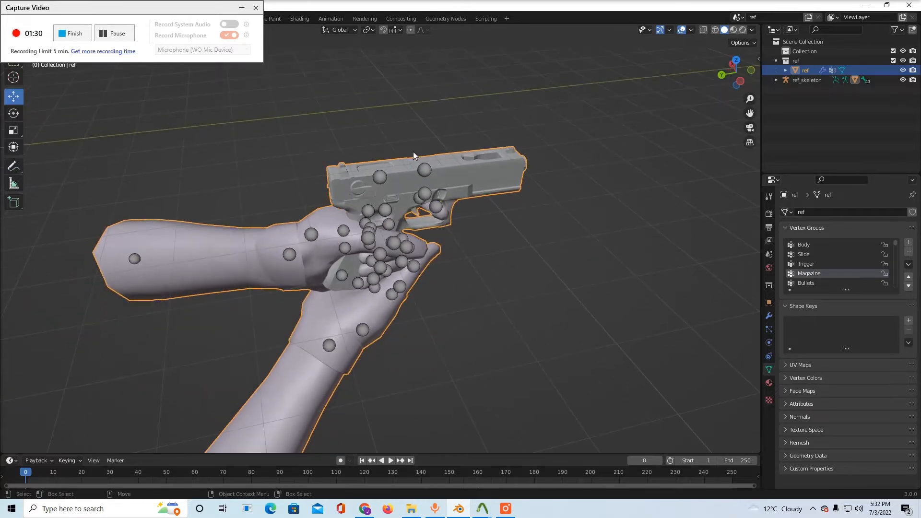
left_click_drag(115, 8, 429, 42)
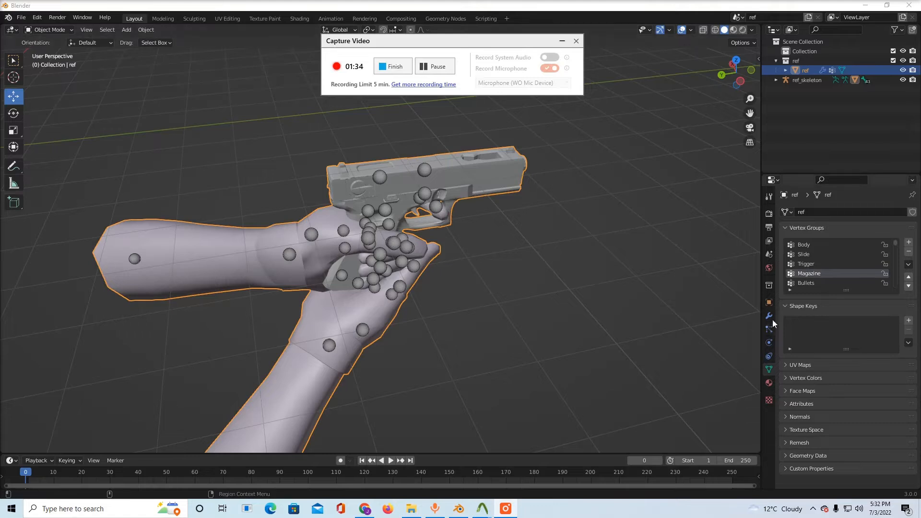
Set the Source Engine export path to the decompile folder inside glock compile on the Desktop
left_click(772, 256)
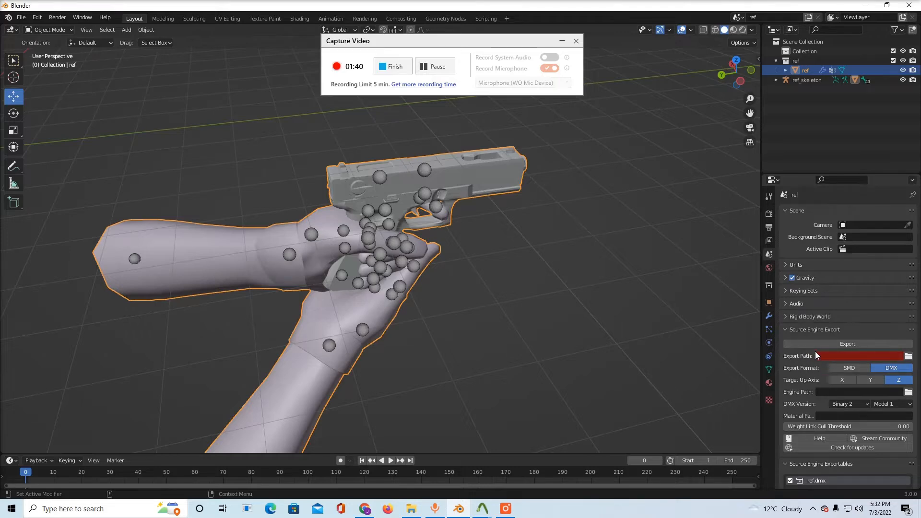
left_click(908, 357)
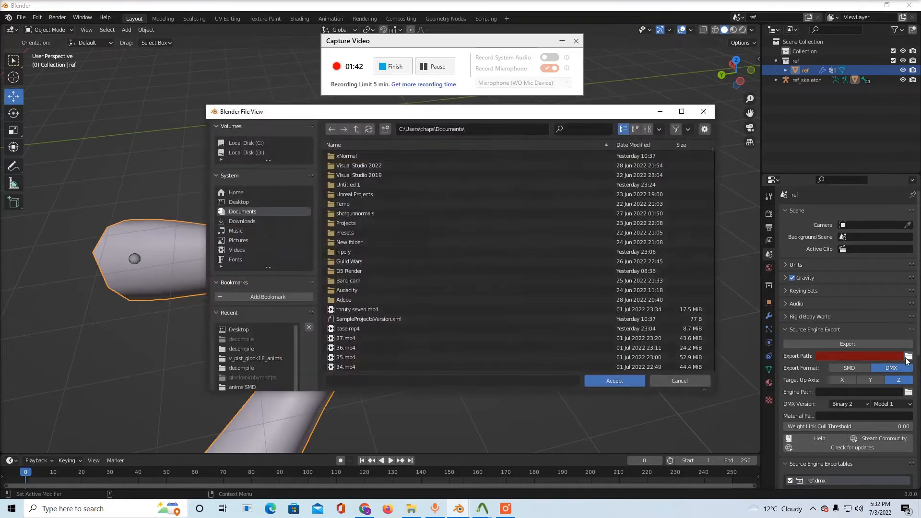
left_click(248, 201)
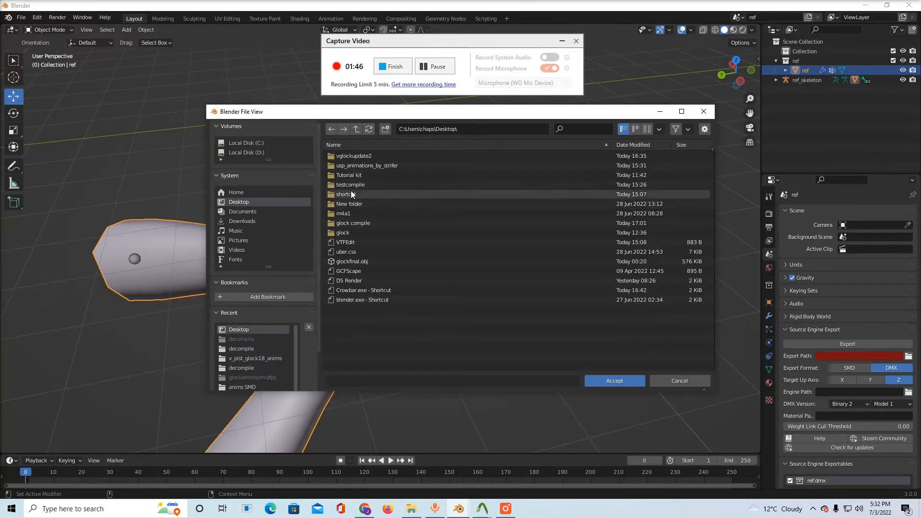
left_click(355, 222)
left_click(347, 156)
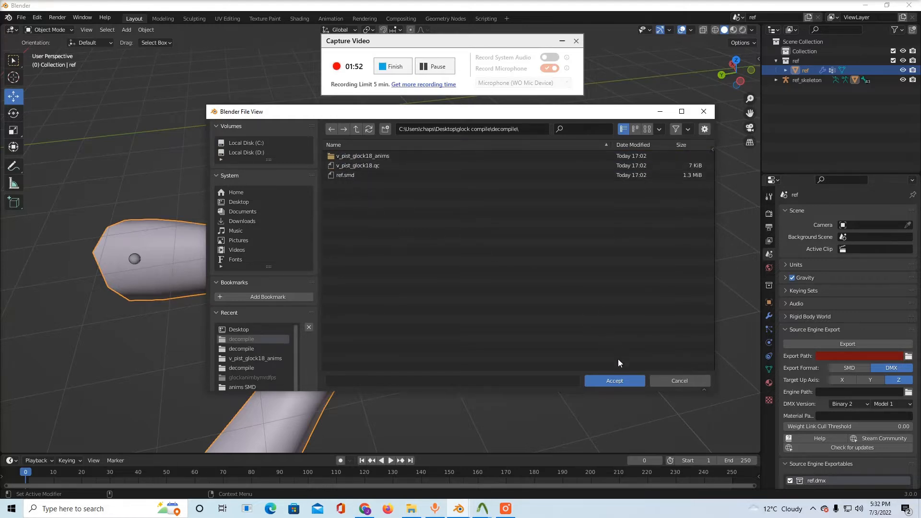
left_click(615, 381)
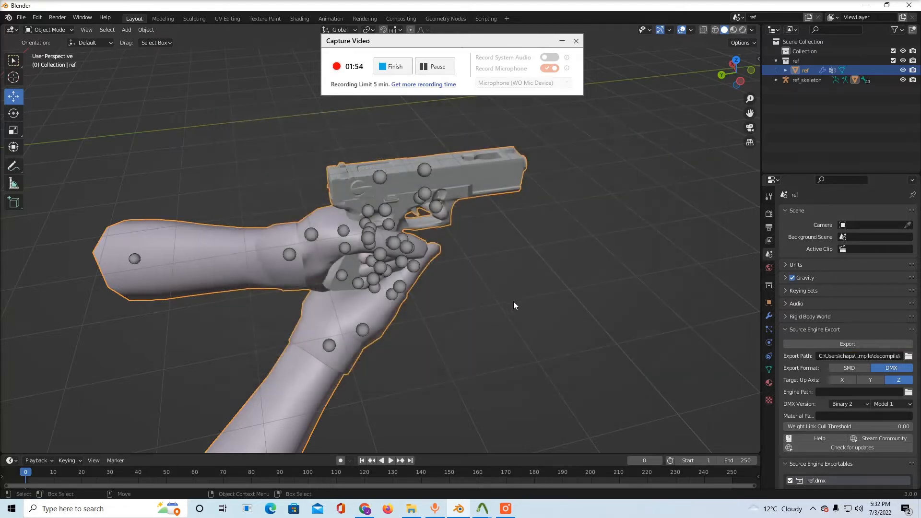
Check the Source Engine export file type and set the export format to SMD
left_click(548, 294)
left_click(21, 17)
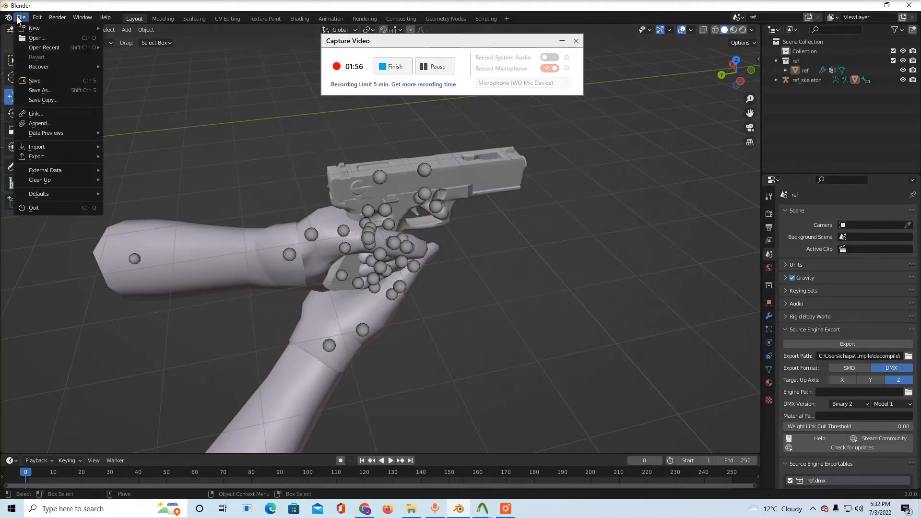
mouse_move(84, 155)
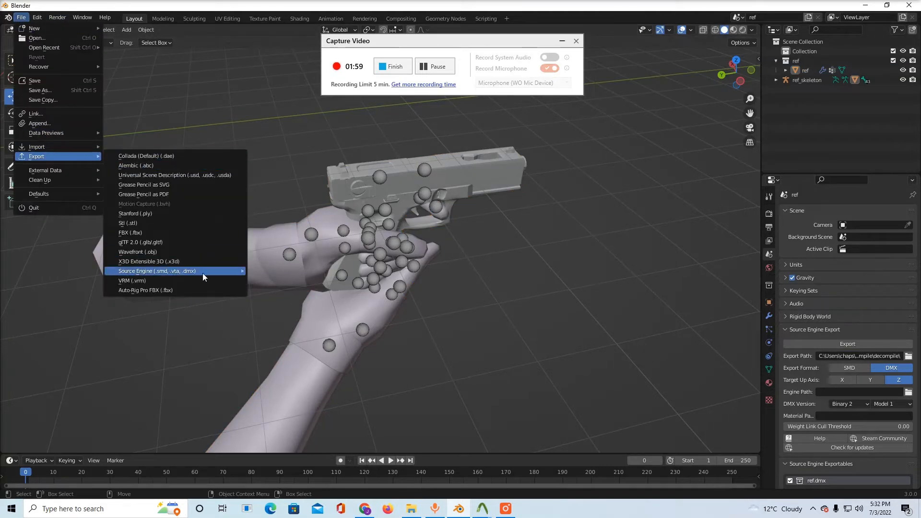
mouse_move(207, 271)
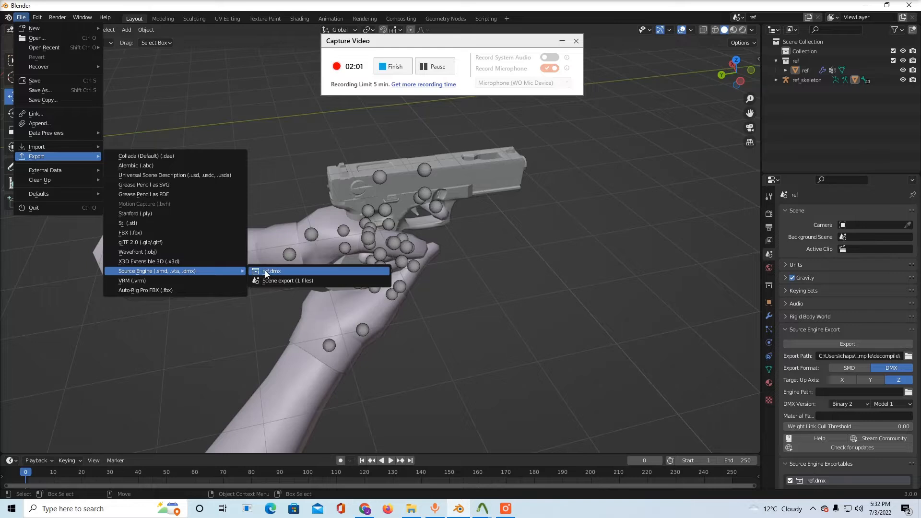
left_click(848, 368)
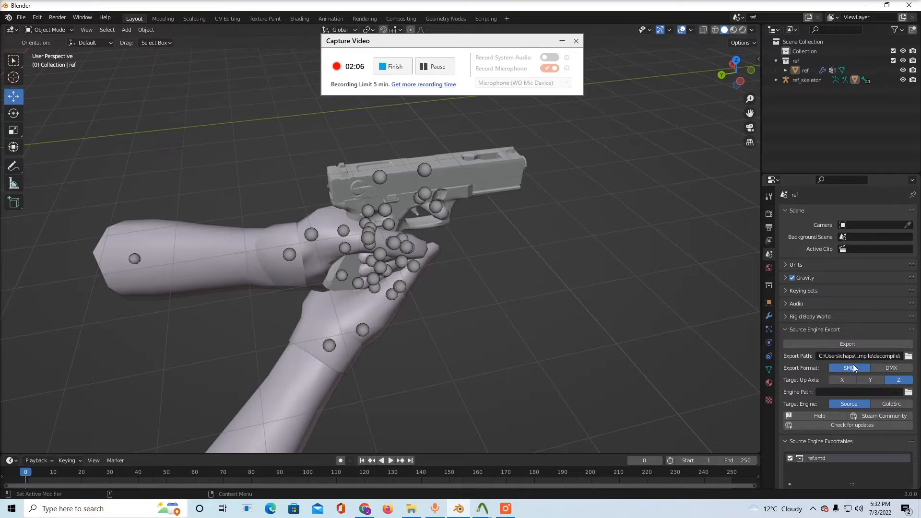
Export the ref collection as ref.smd in Source Engine format
left_click(19, 18)
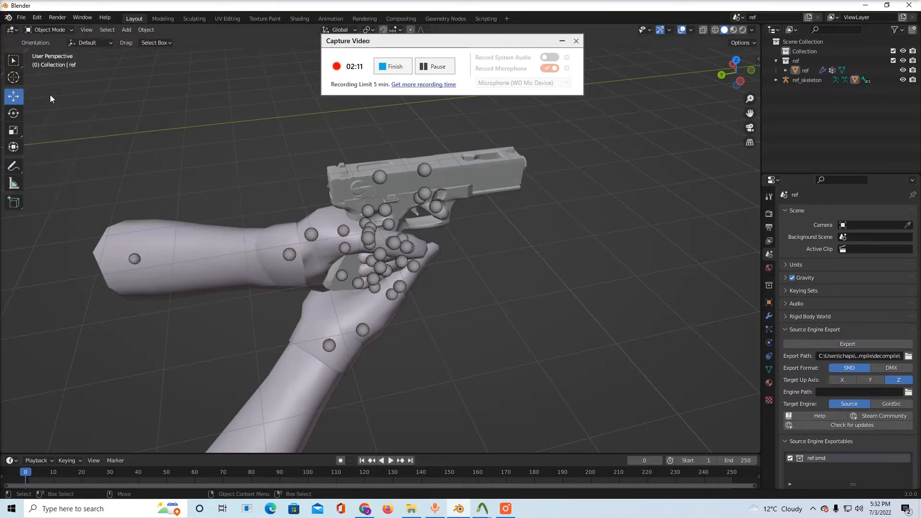
left_click(21, 19)
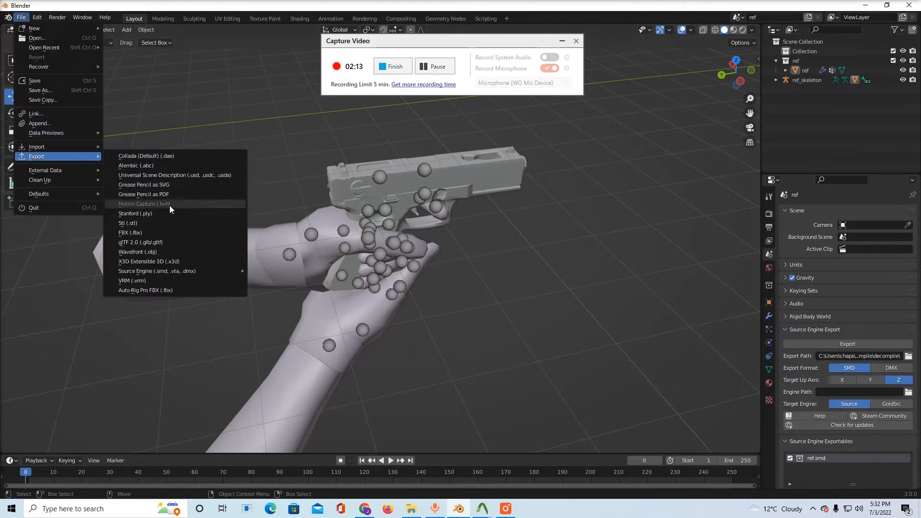
mouse_move(175, 271)
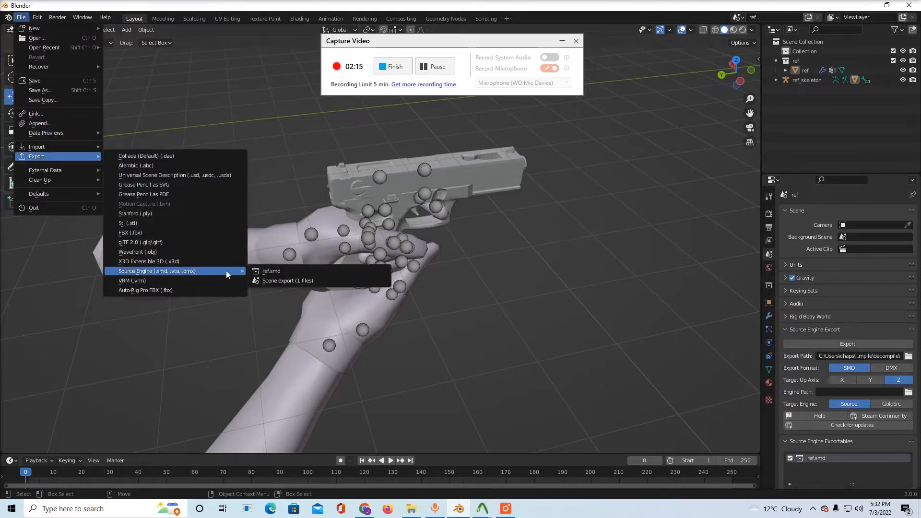
left_click(255, 272)
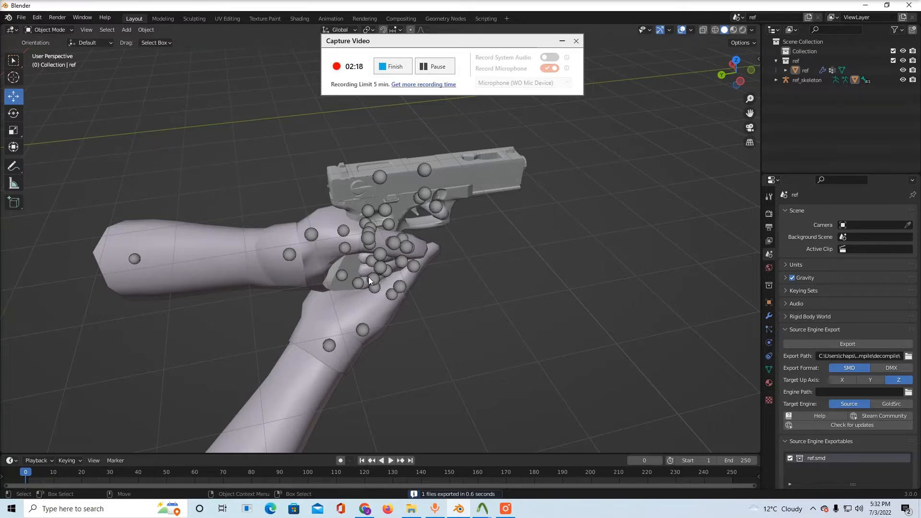
Minimize Blender and open v_pist_glock18.qc from the glock compile\decompile folder in Notepad
left_click(866, 6)
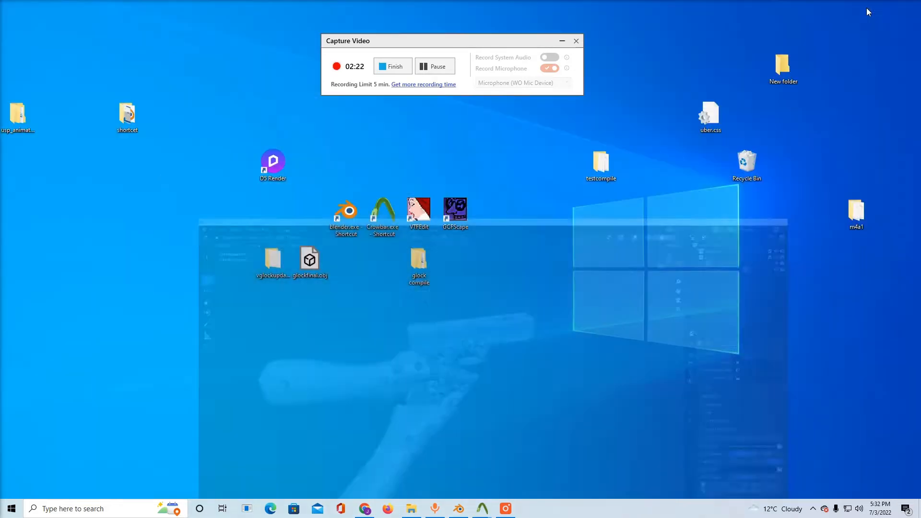
double_click(419, 264)
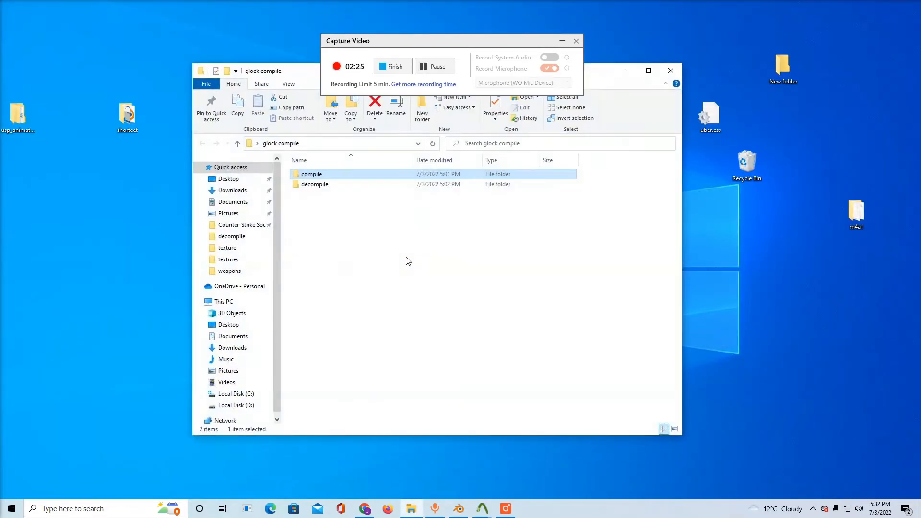
double_click(326, 177)
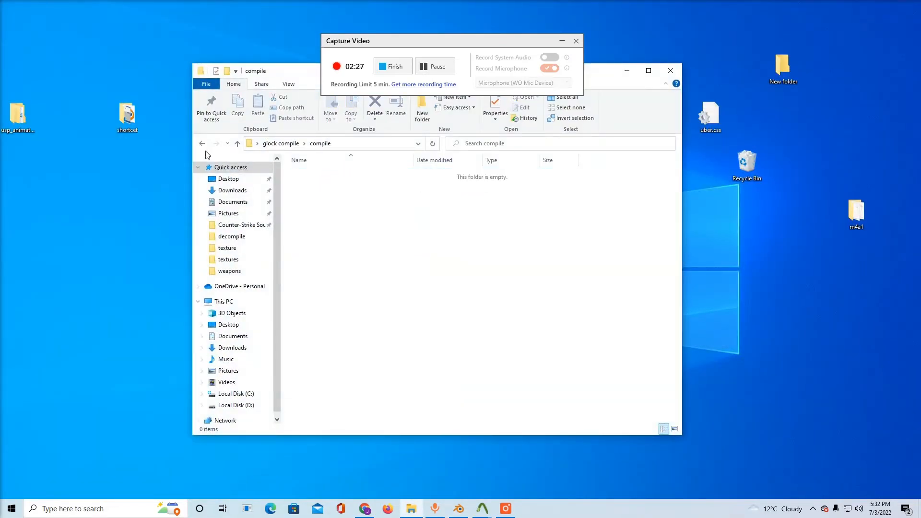
left_click(202, 143)
double_click(307, 185)
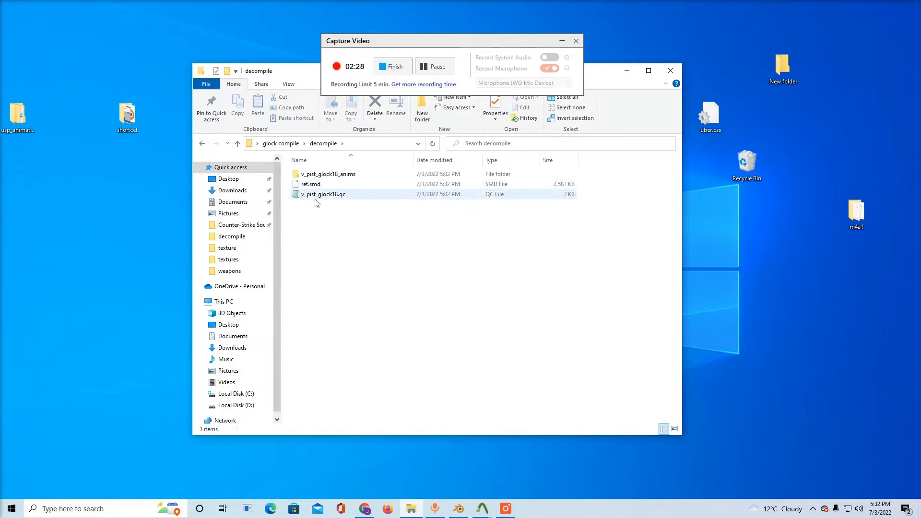
double_click(316, 200)
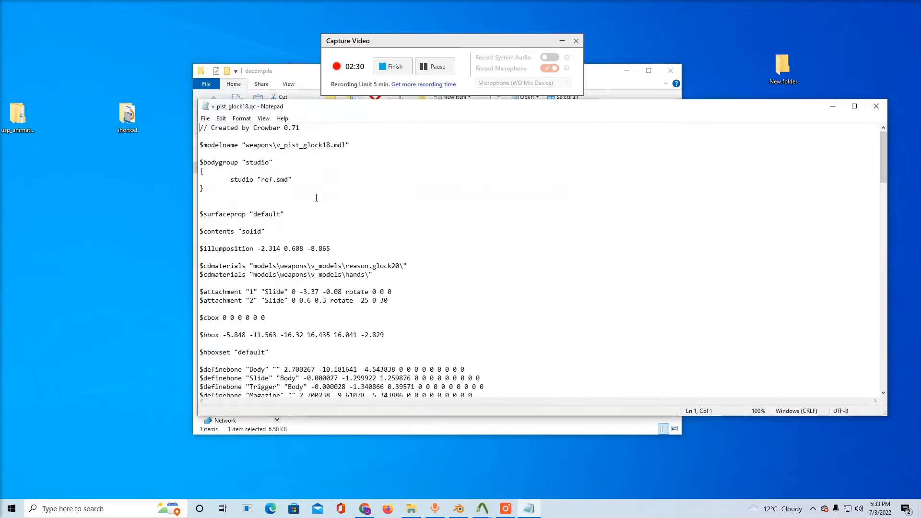
Change the first $cdmaterials path in the QC file to "models\weapons\v_models\glock_18c\"
left_click(400, 267)
key("BackSpace")
key("BackSpace")
key("BackSpace")
key("BackSpace")
key("BackSpace")
key("BackSpace")
key("BackSpace")
key("BackSpace")
key("BackSpace")
key("BackSpace")
key("BackSpace")
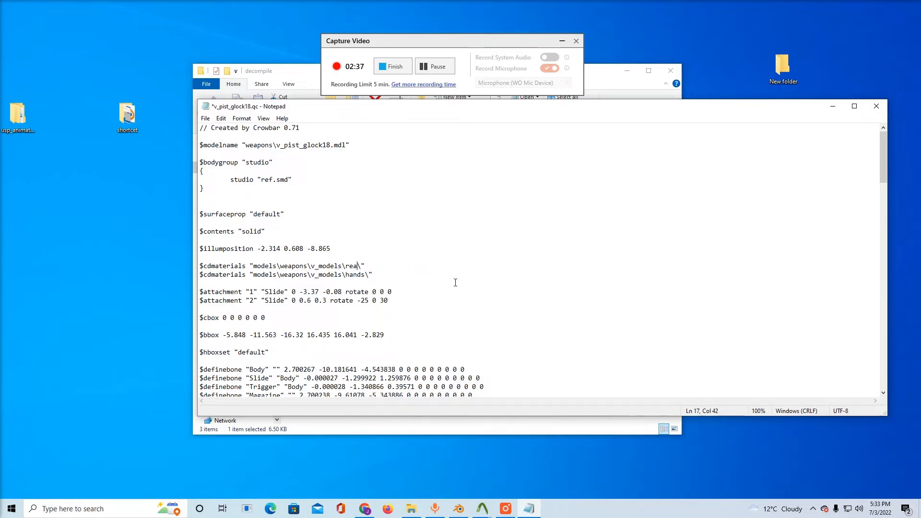
key("BackSpace")
type("_")
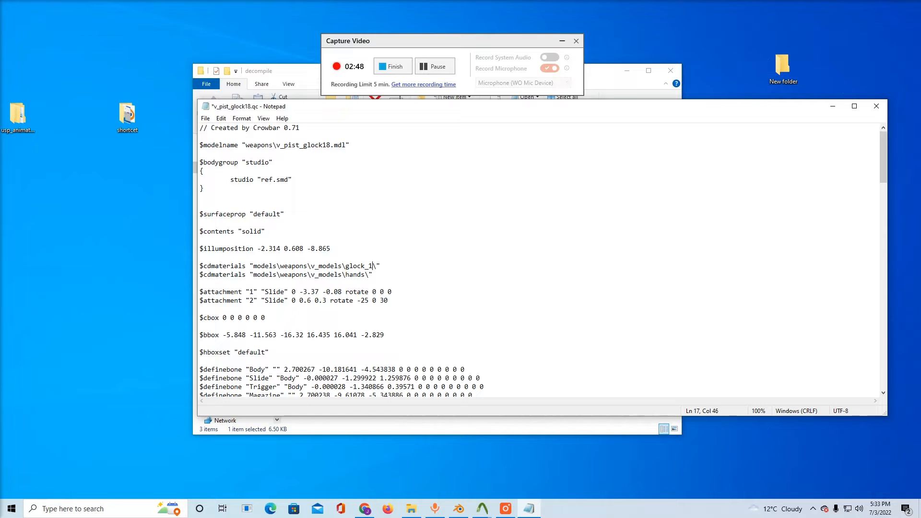
type("1")
Copy the edited $cdmaterials text ending in glock_18c, save the QC file, and minimize the Notepad and folder windows
left_click_drag(204, 266, 377, 270)
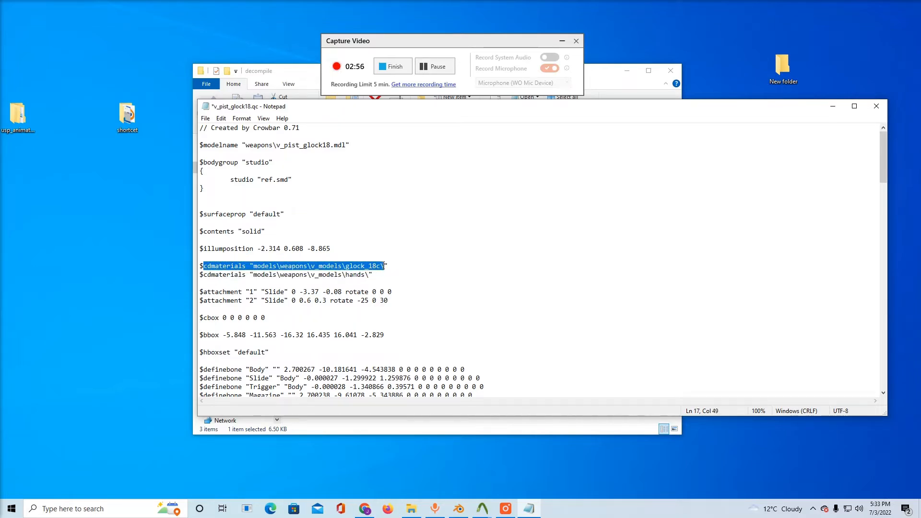
right_click(207, 265)
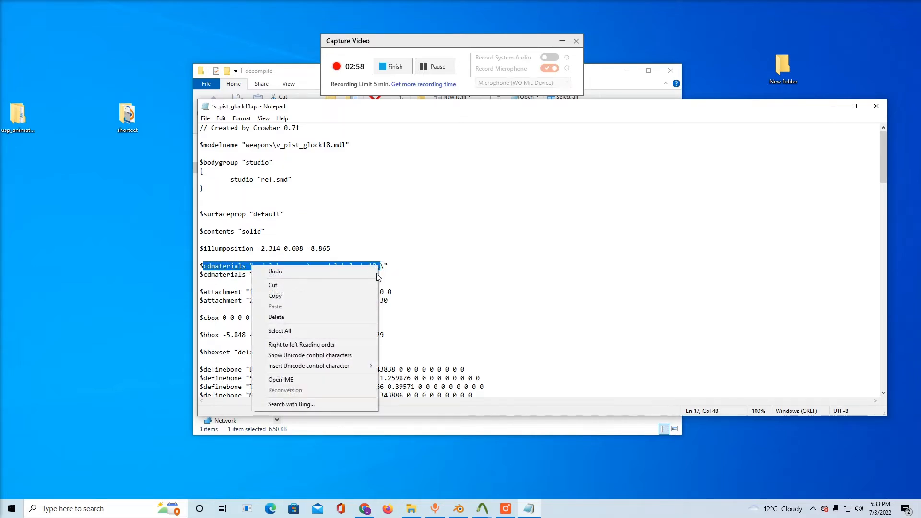
left_click(318, 293)
left_click(205, 118)
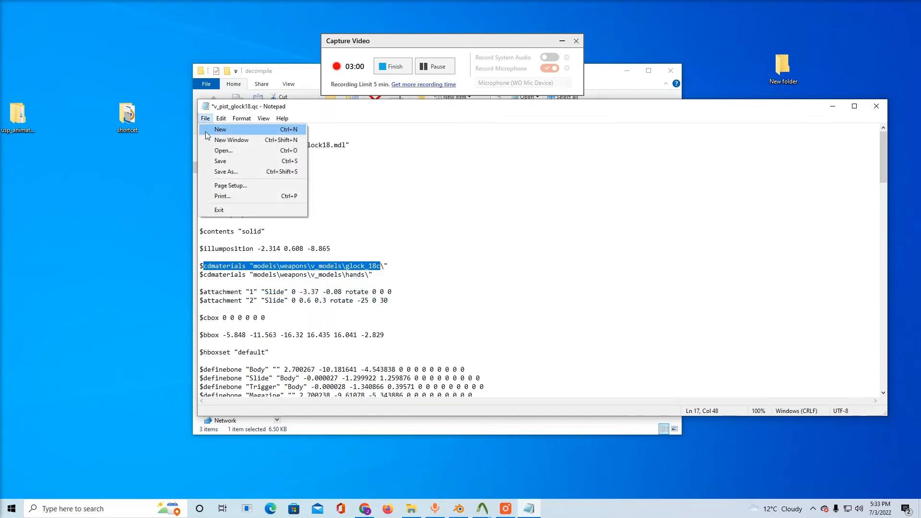
left_click(218, 162)
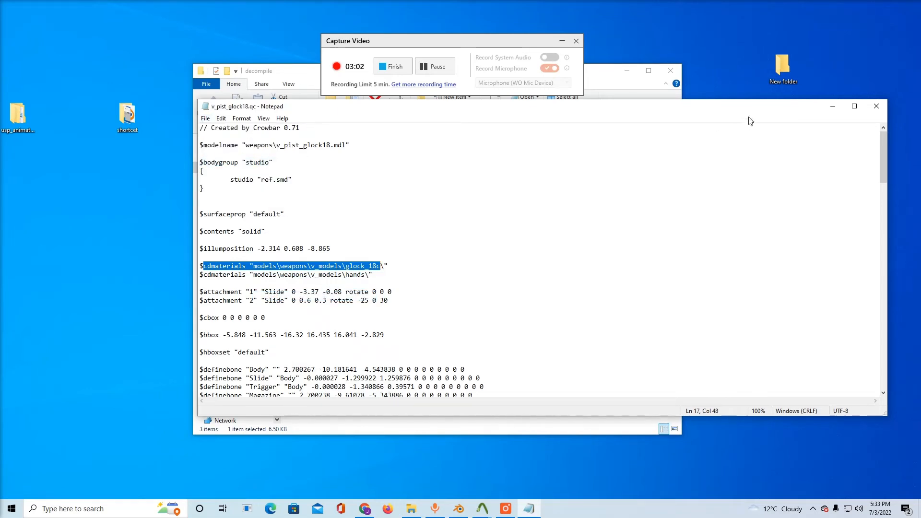
left_click(828, 110)
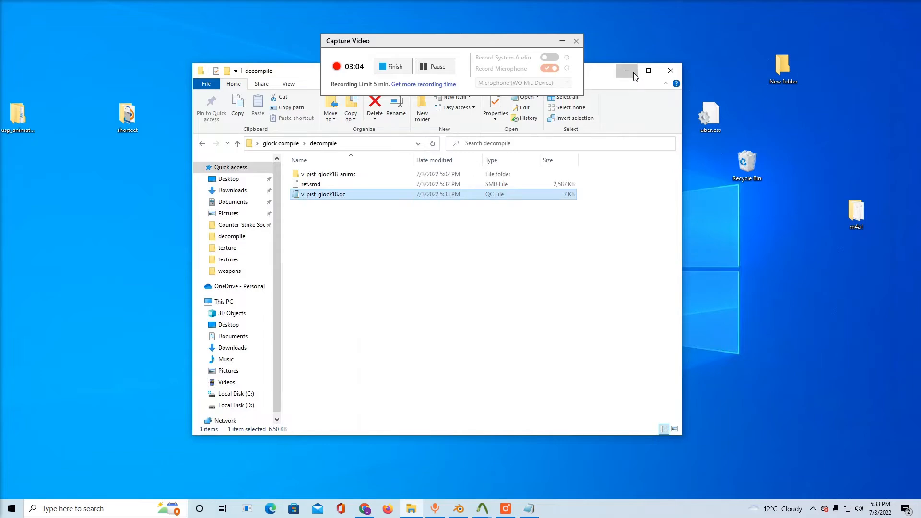
left_click(627, 71)
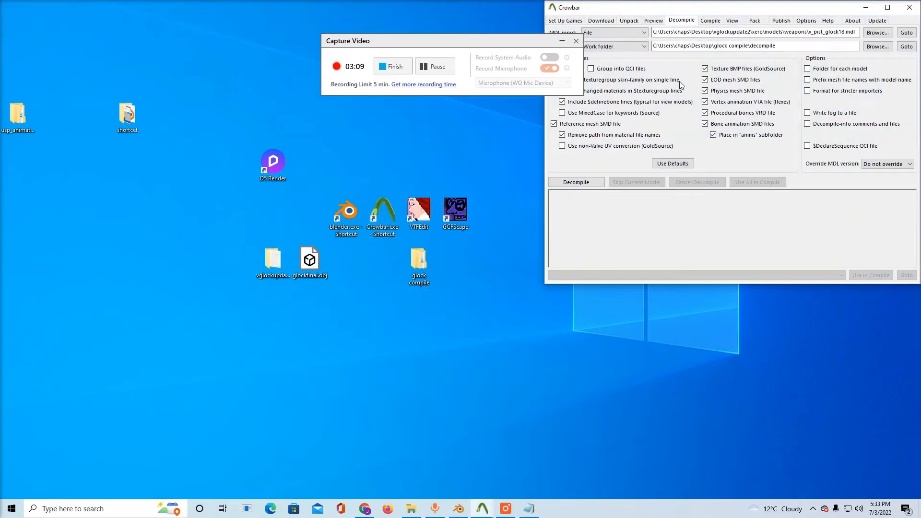
Set the compile QC input to v_pist_glock18.qc from the Desktop\glock compile\decompile folder
left_click(709, 20)
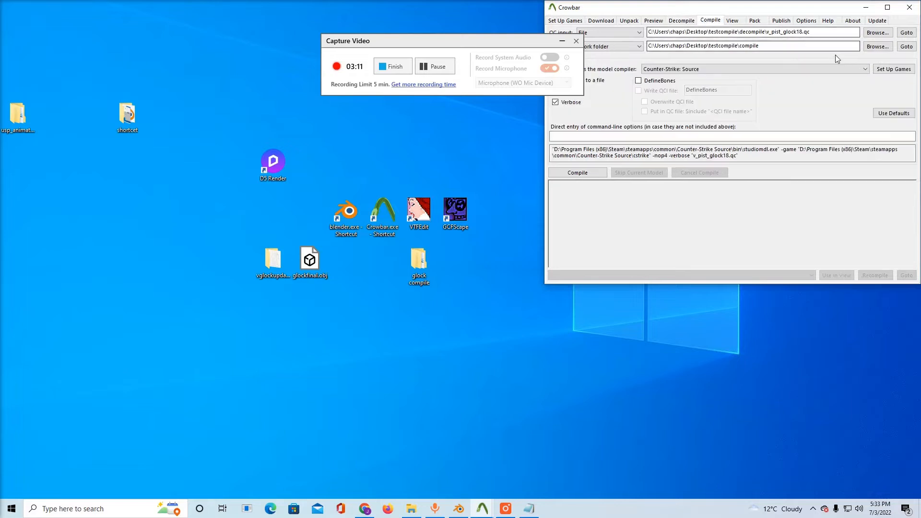
left_click(869, 34)
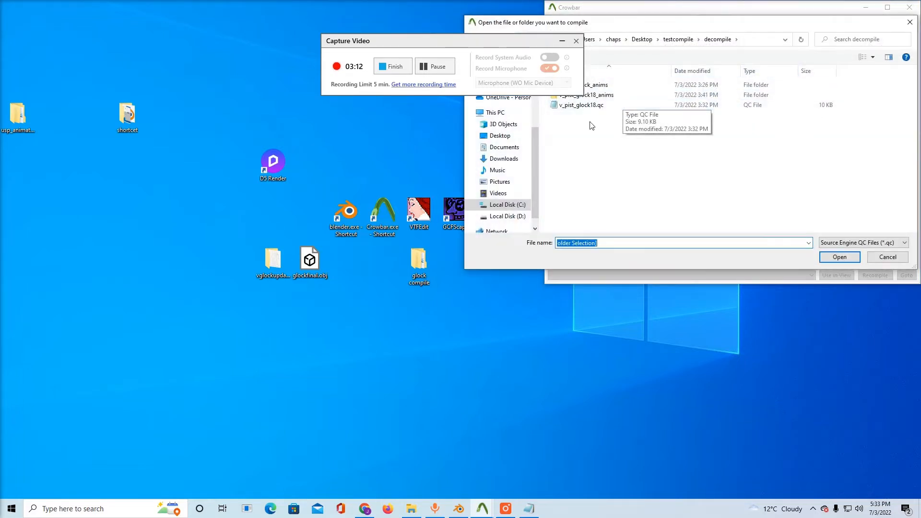
left_click(501, 147)
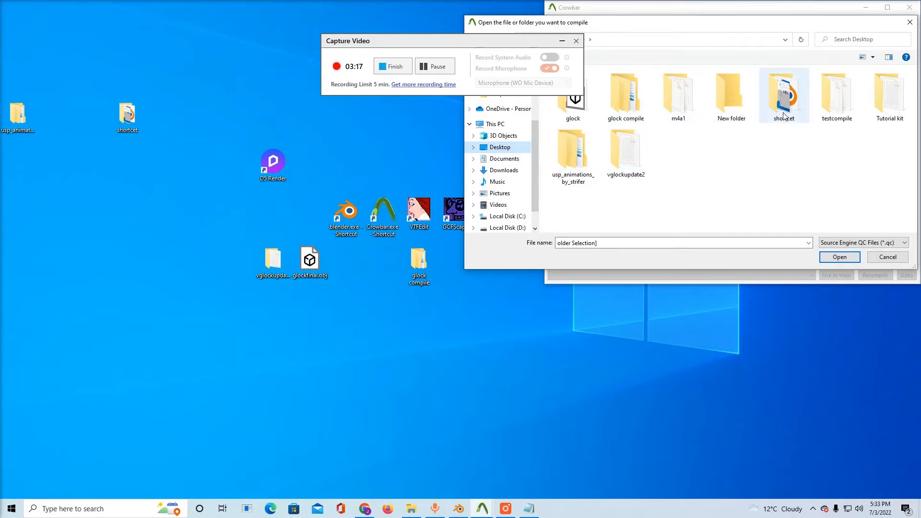
double_click(637, 105)
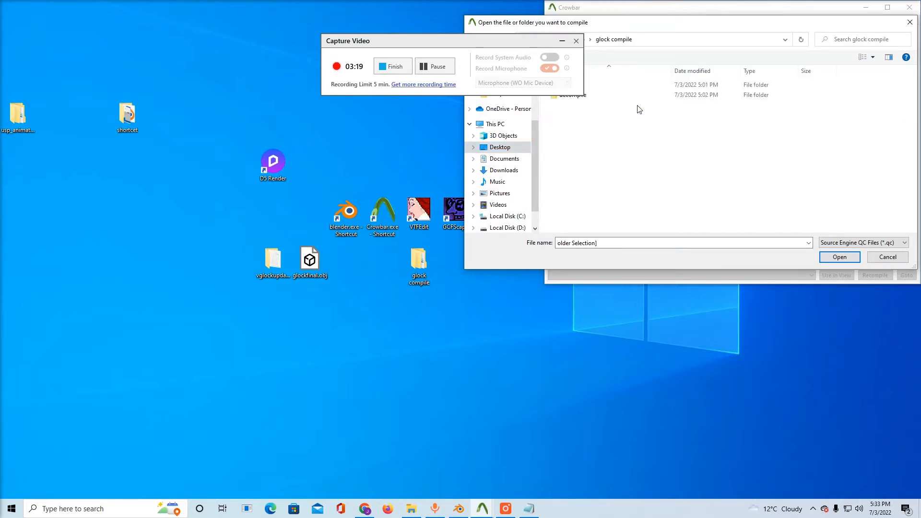
left_click_drag(528, 38, 404, 33)
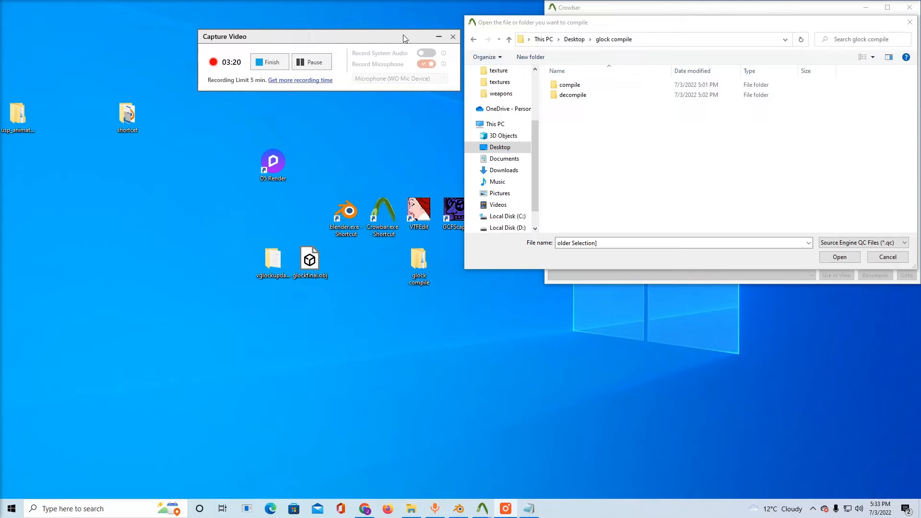
double_click(571, 96)
double_click(573, 96)
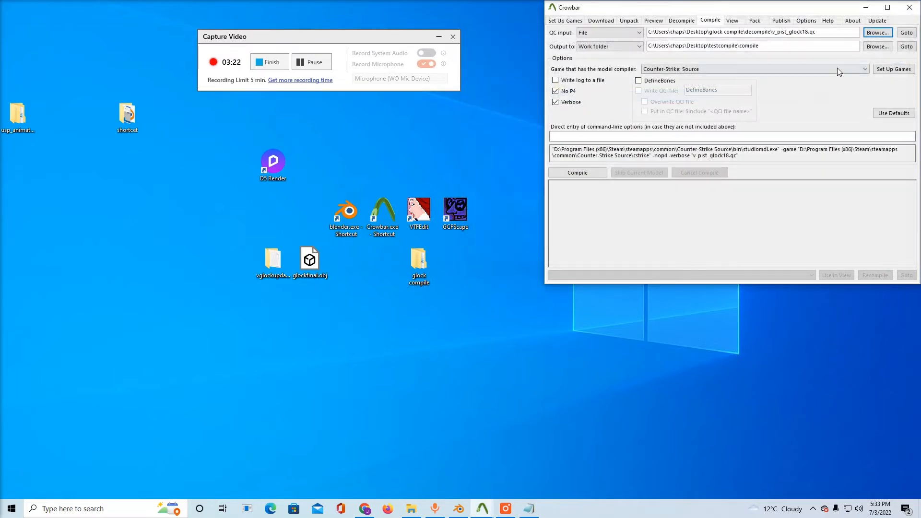
Create a desktop folder named "compile glock" and set it as the compile output folder
left_click(878, 47)
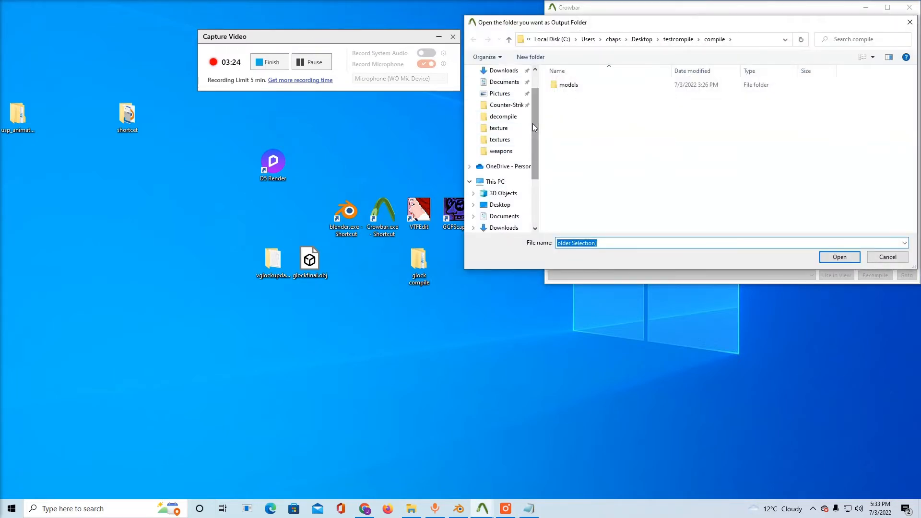
scroll(533, 127, "up", 2)
left_click(500, 90)
left_click(530, 56)
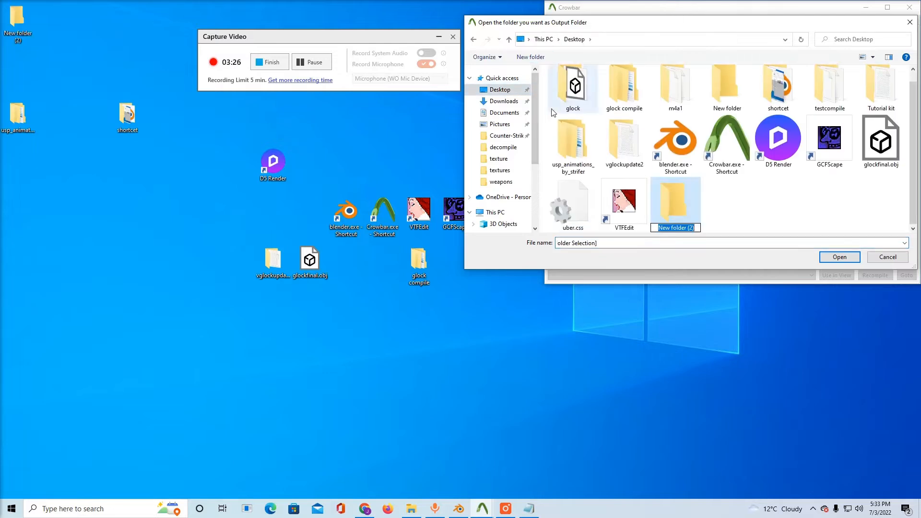
key("BackSpace")
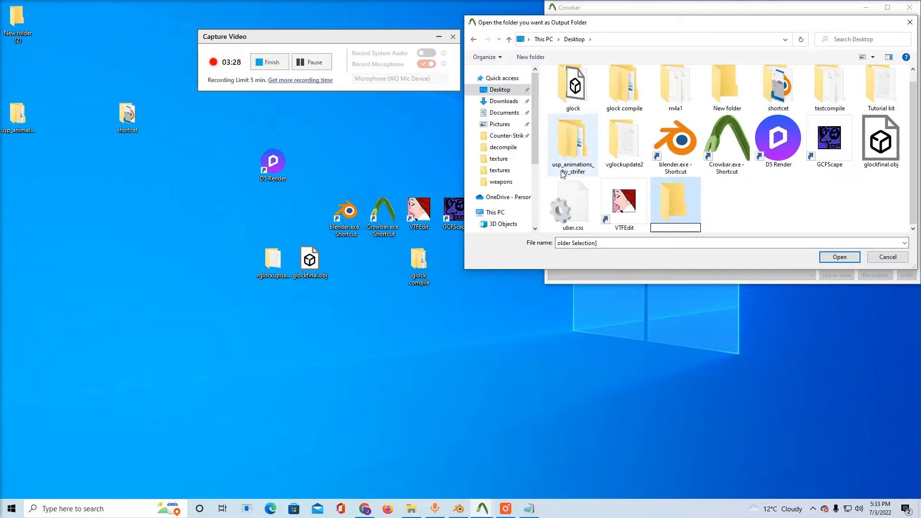
type("compl")
type("le glock")
key("Return")
double_click(667, 206)
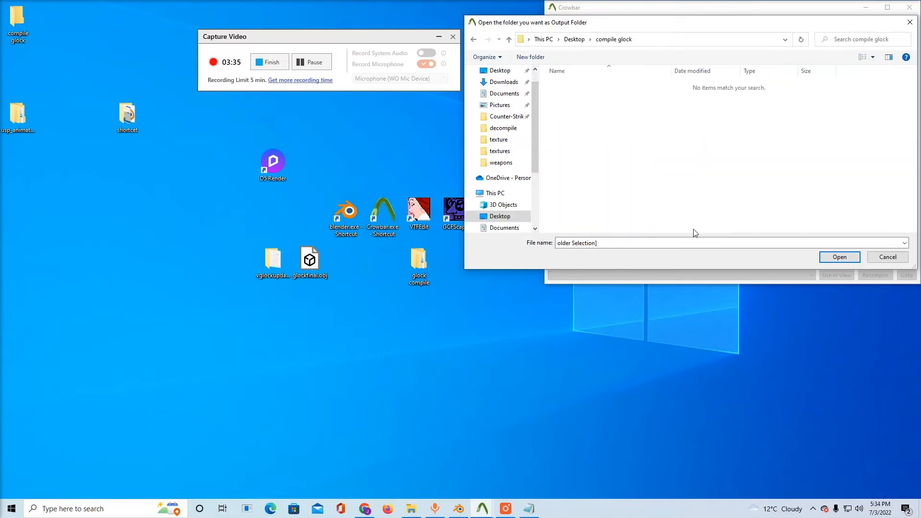
left_click(839, 257)
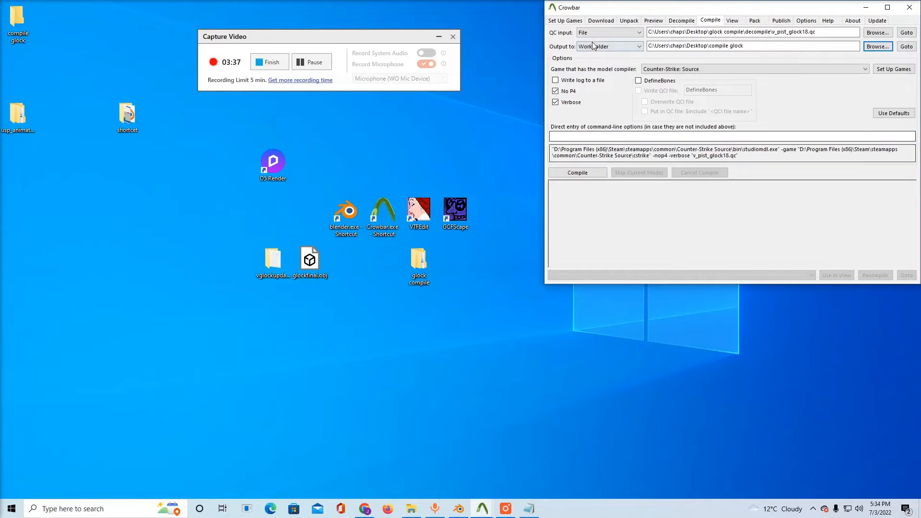
Keep the output target as Work folder, compile v_pist_glock18.qc for Counter-Strike: Source, and review the compile log
left_click(595, 47)
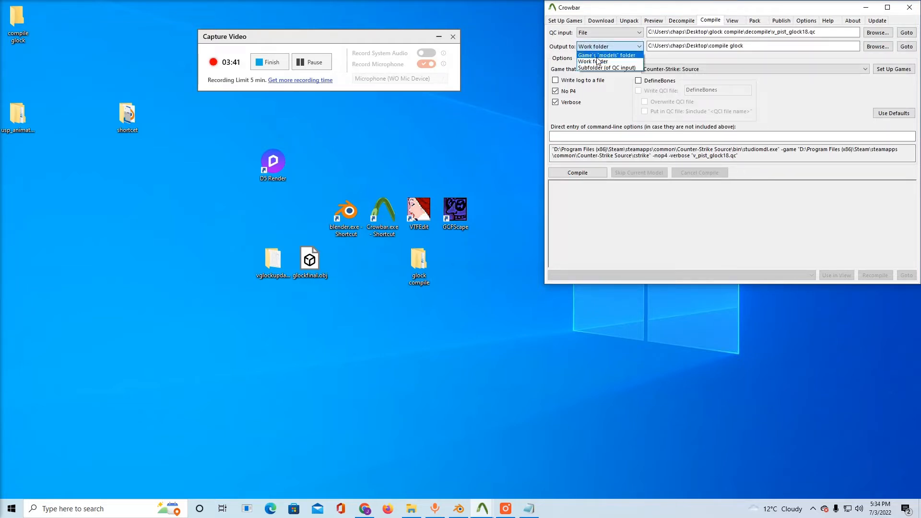
left_click(597, 63)
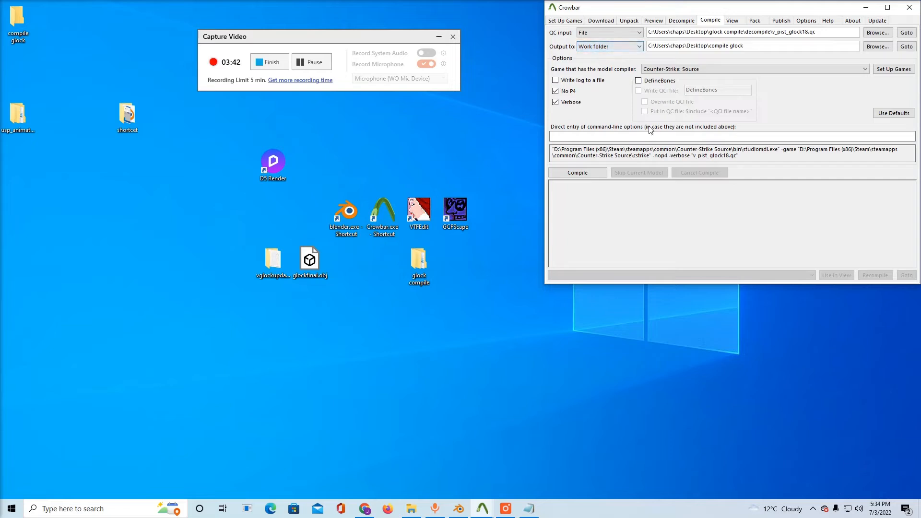
left_click(599, 172)
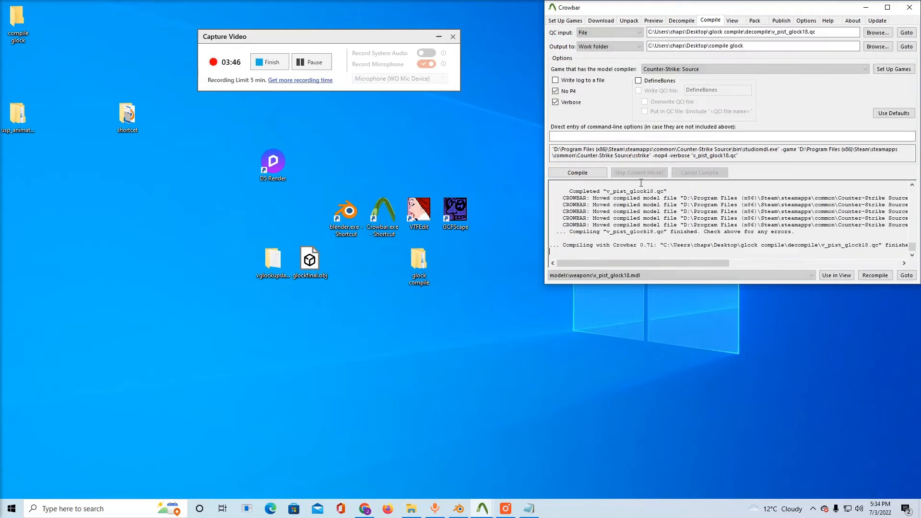
scroll(677, 233, "up", 10)
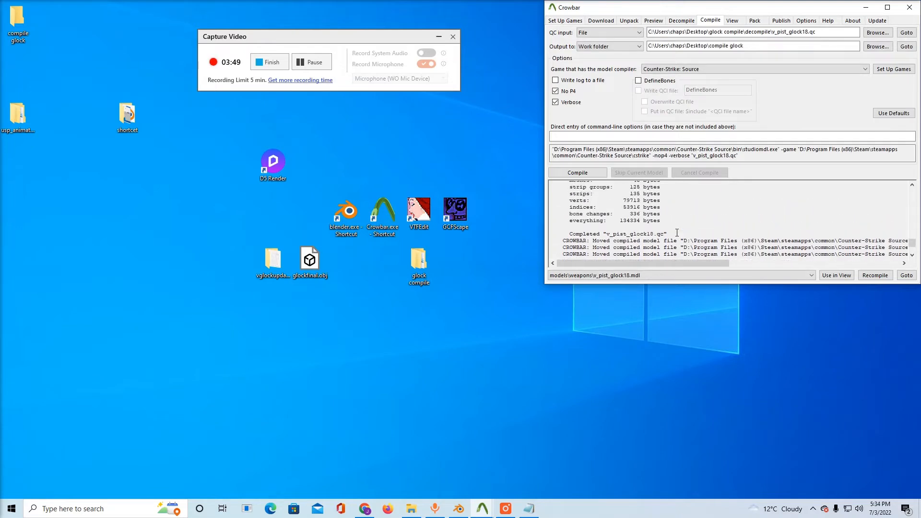
scroll(677, 230, "down", 10)
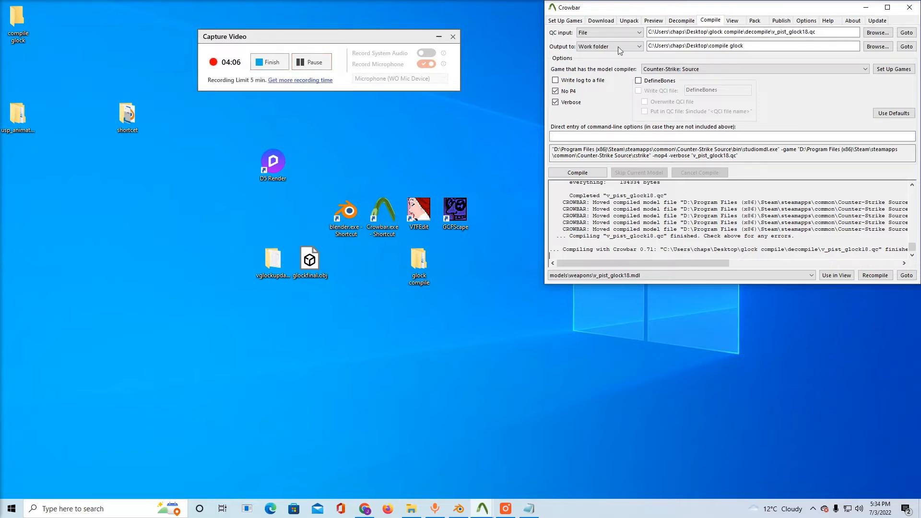
Launch the Counter-Strike: Source model viewer and load v_pist_glock18.mdl from the compile glock\models\weapons folder on the desktop
left_click(731, 22)
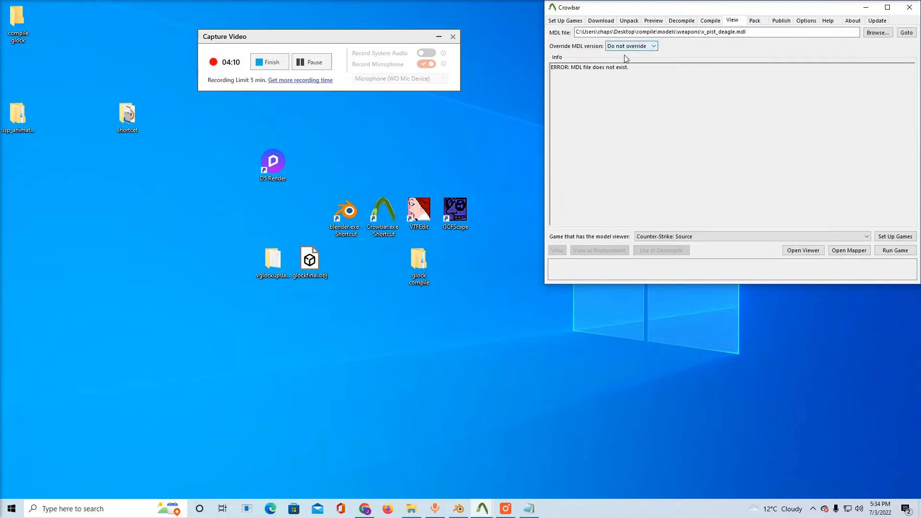
left_click(797, 253)
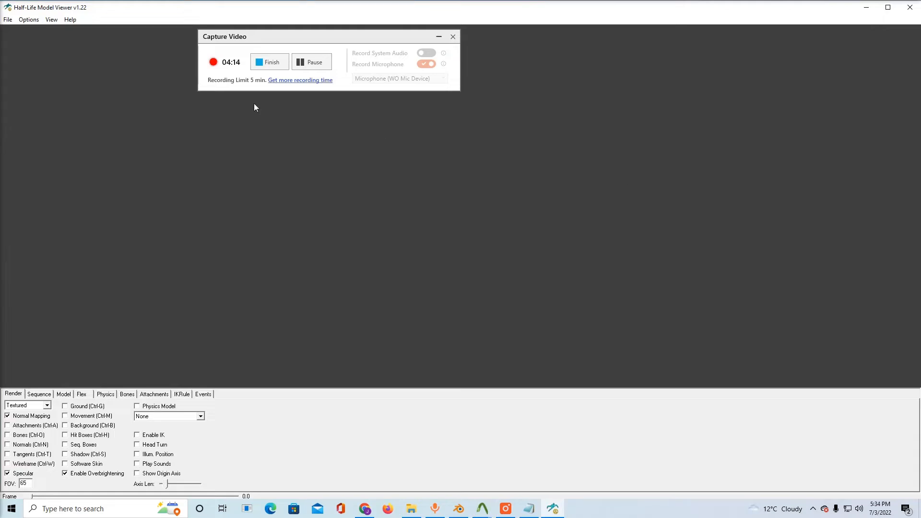
left_click(8, 19)
left_click(26, 29)
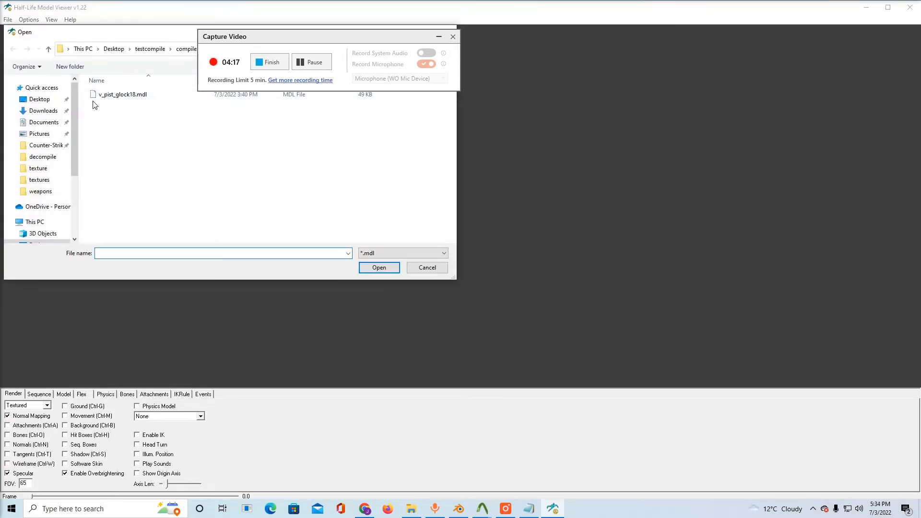
left_click(40, 99)
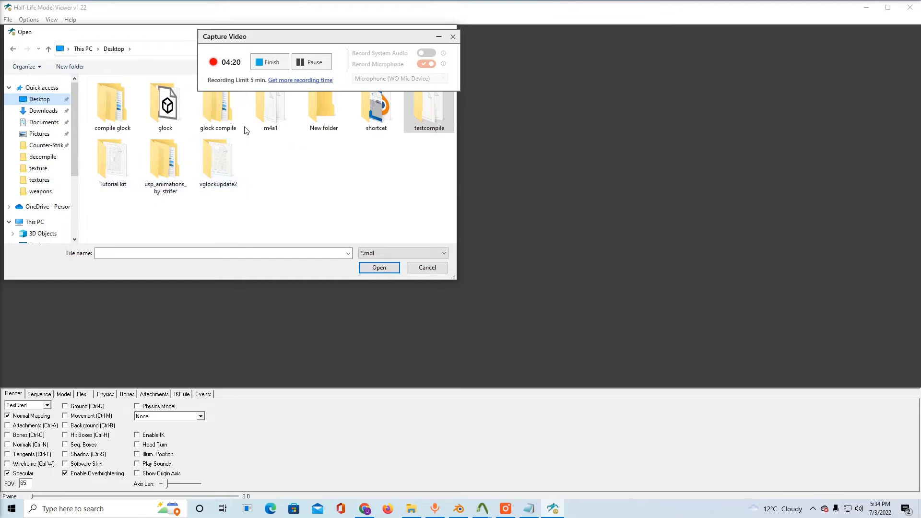
double_click(220, 126)
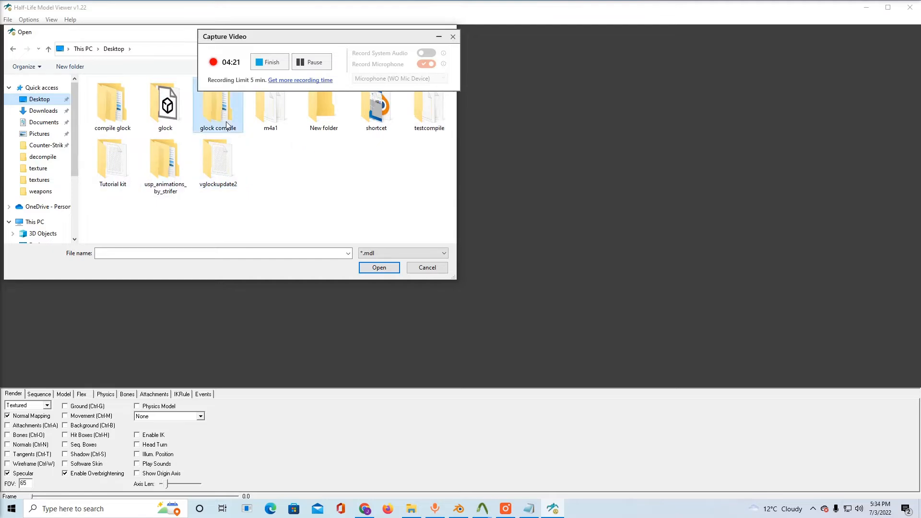
left_click(48, 50)
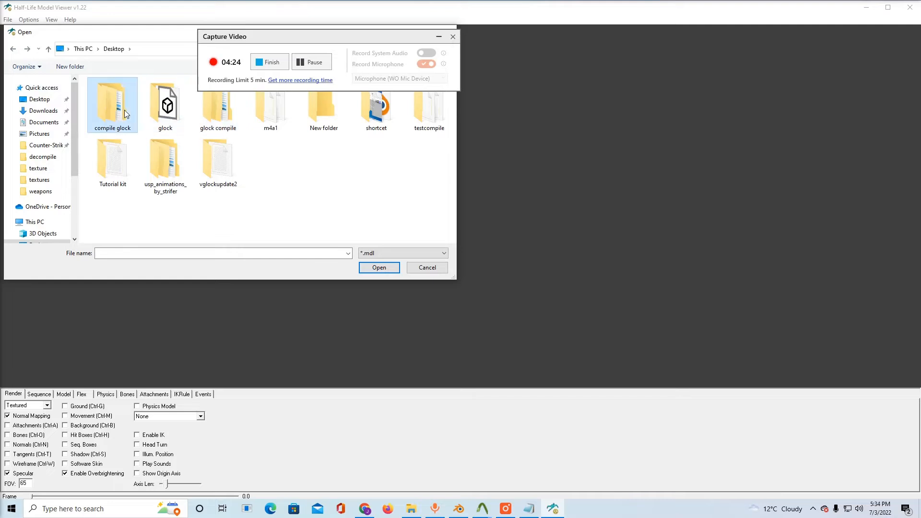
double_click(126, 113)
double_click(114, 97)
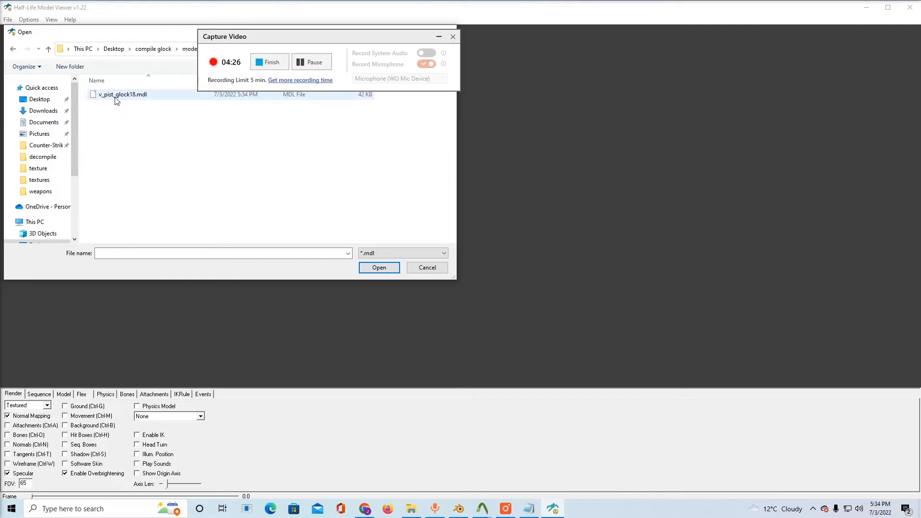
double_click(116, 98)
Examine the compiled glock view model from another angle and play its glock_reload sequence
left_click_drag(346, 185, 415, 189)
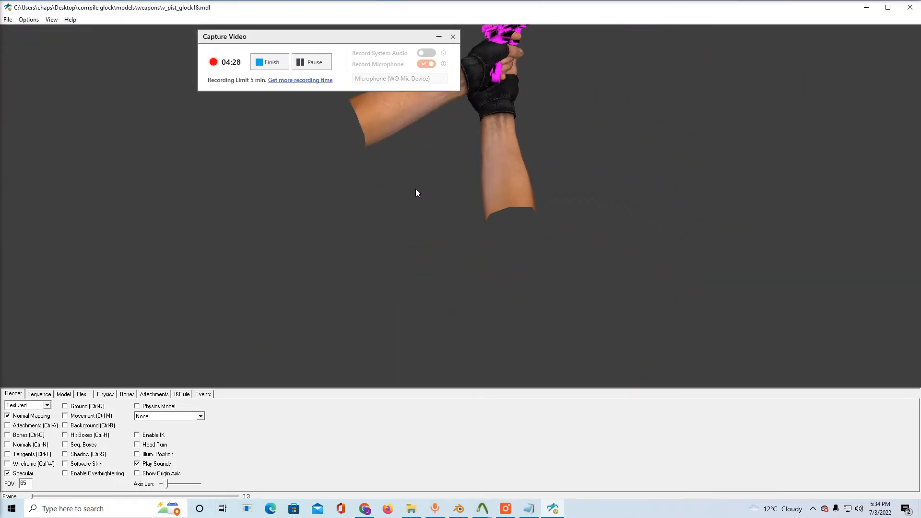
mouse_move(421, 153)
left_mouse_down()
mouse_move(421, 172)
mouse_move(420, 159)
left_mouse_up()
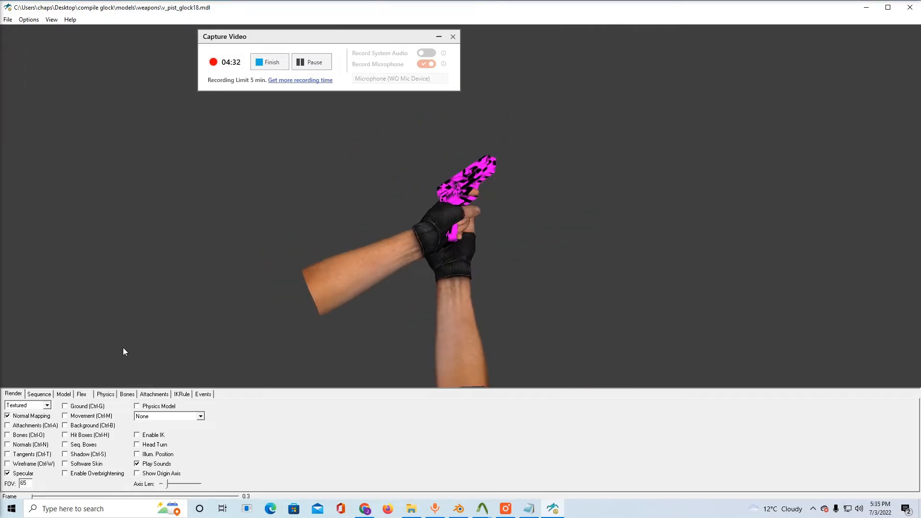
left_click(64, 395)
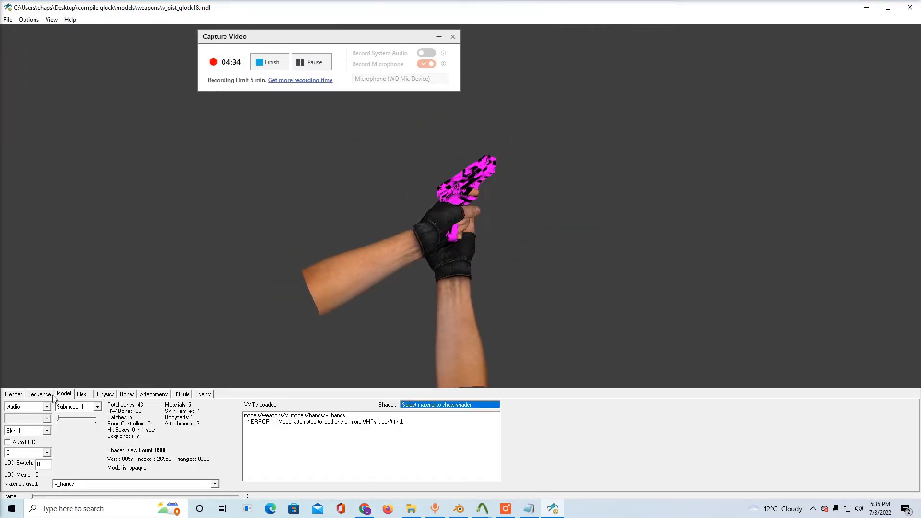
left_click(43, 394)
left_click(48, 407)
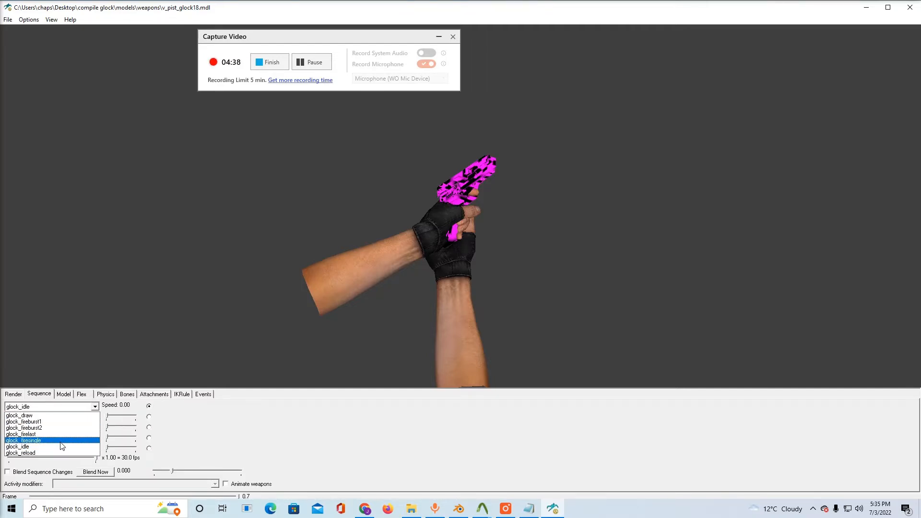
left_click(62, 452)
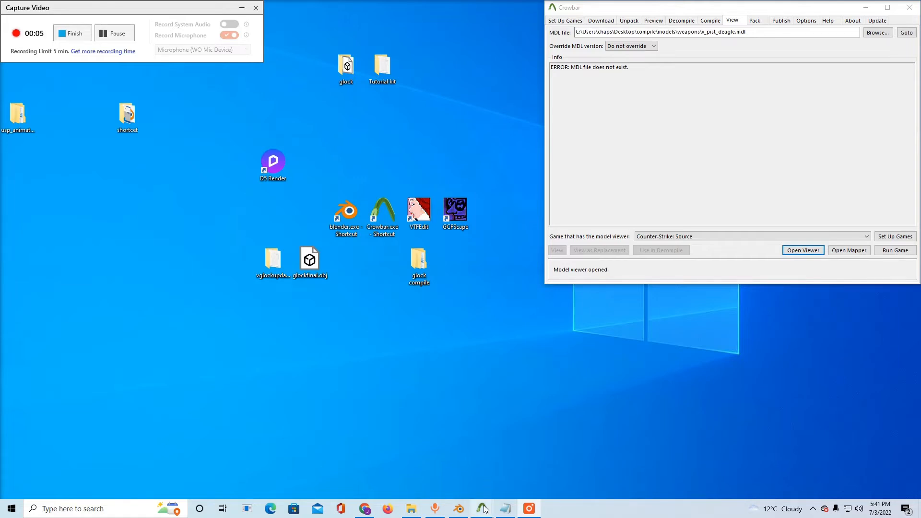
Close the open Crowbar windows and move the newly opened Crowbar window toward the middle of the desktop
mouse_move(482, 508)
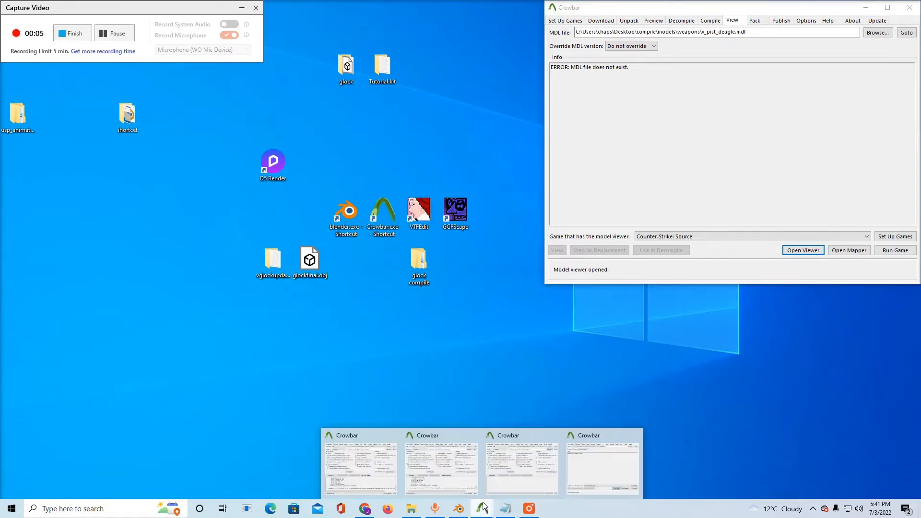
middle_click(582, 455)
middle_click(558, 455)
middle_click(498, 453)
middle_click(482, 455)
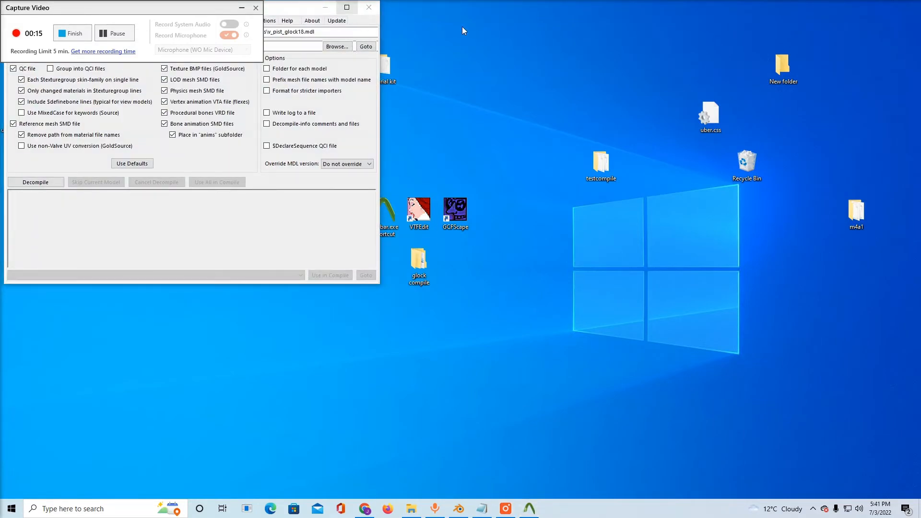
left_click_drag(300, 10, 730, 66)
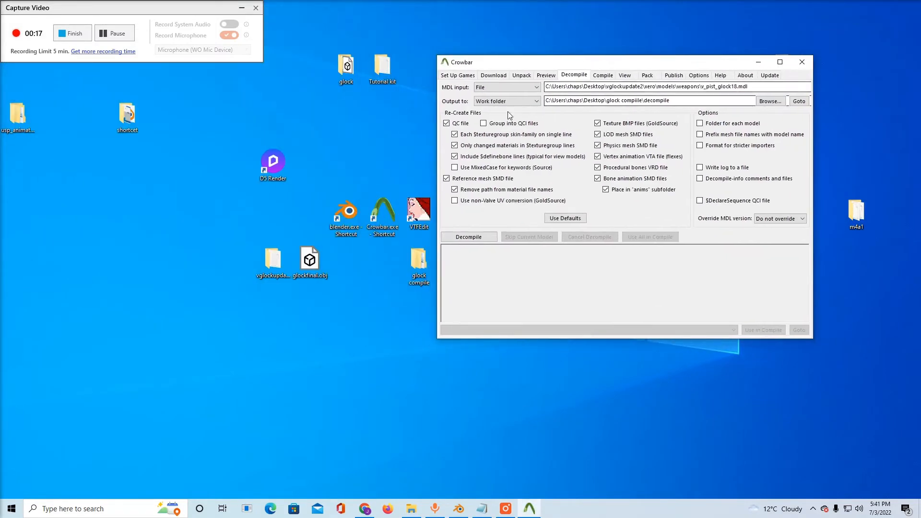
Set the compile output to the Game's "models" folder and compile testcompile\decompile\v_pist_glock18.qc for Counter-Strike: Source
left_click(603, 74)
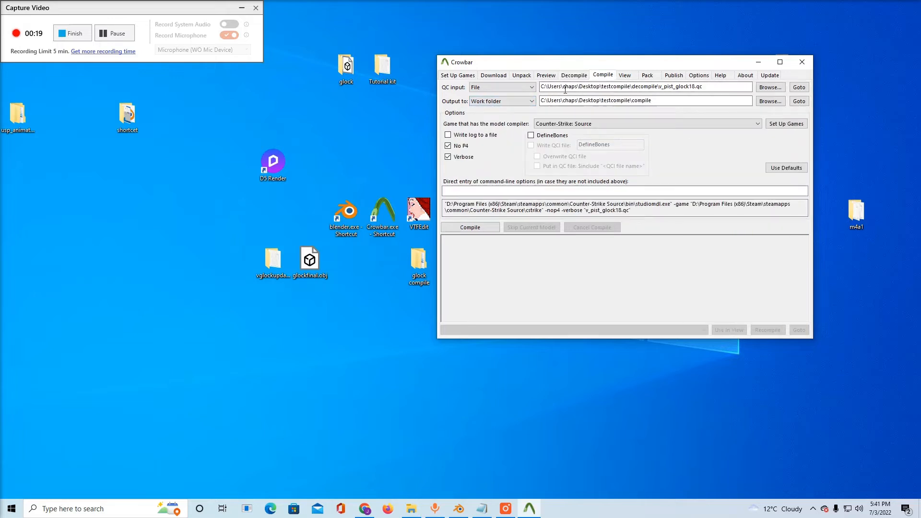
left_click(503, 101)
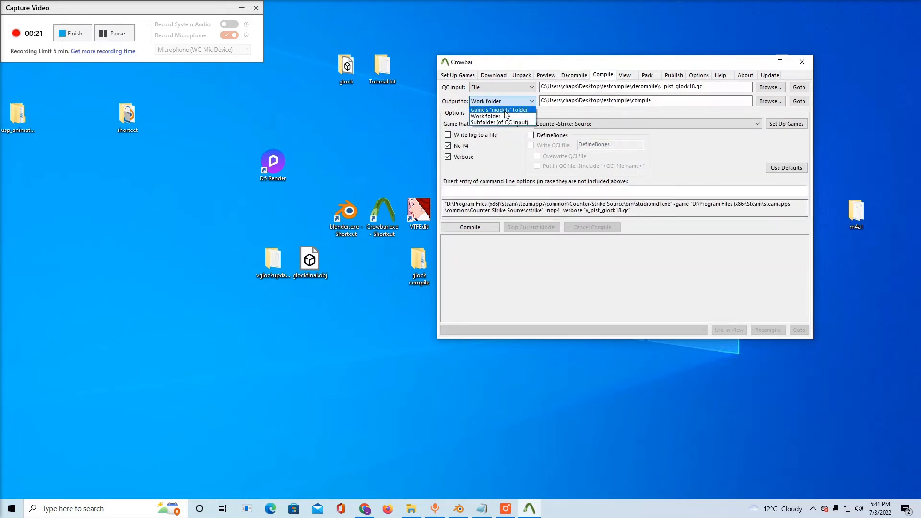
left_click(505, 111)
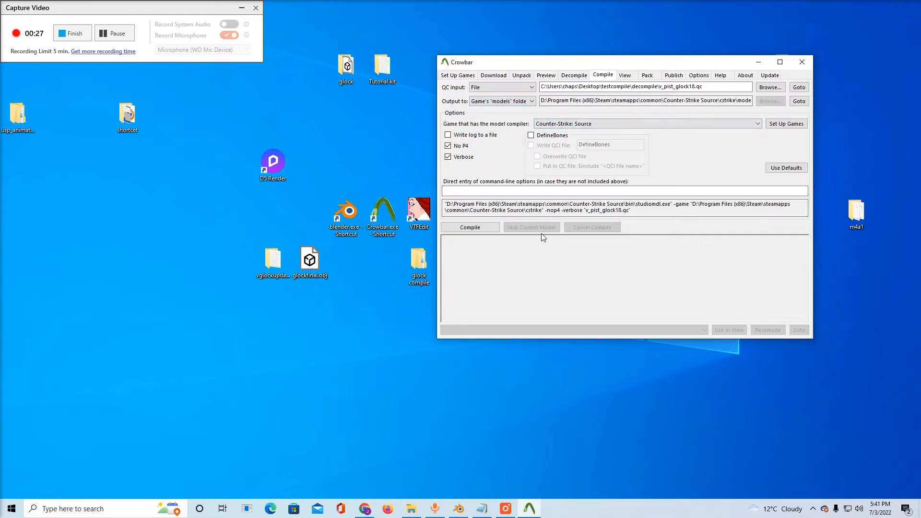
left_click(486, 228)
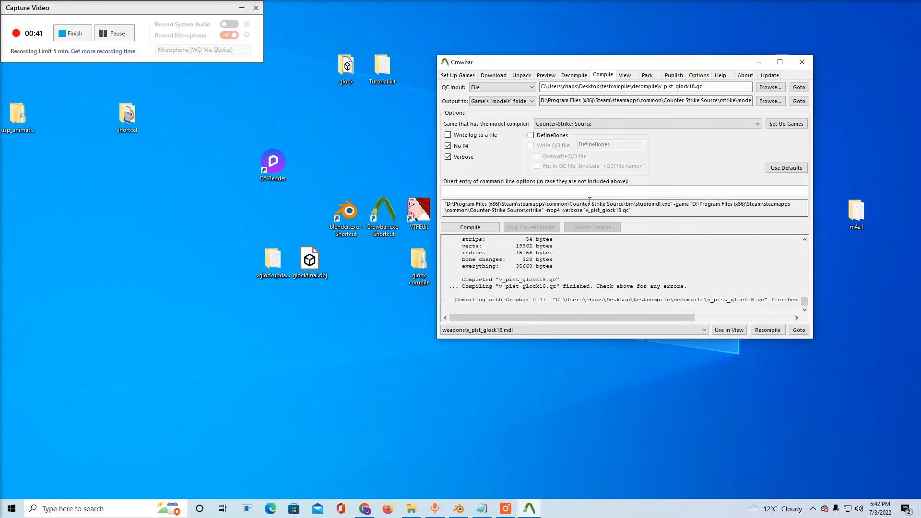
Minimize Crowbar, reposition the desktop glock folder, and look through the texture images in its textures\textures subfolder
left_click(758, 62)
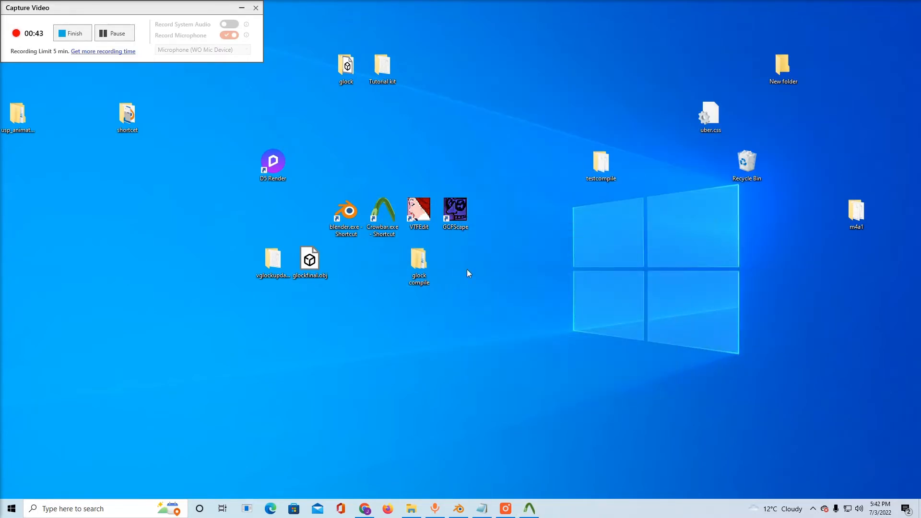
left_click_drag(345, 67, 379, 165)
double_click(379, 165)
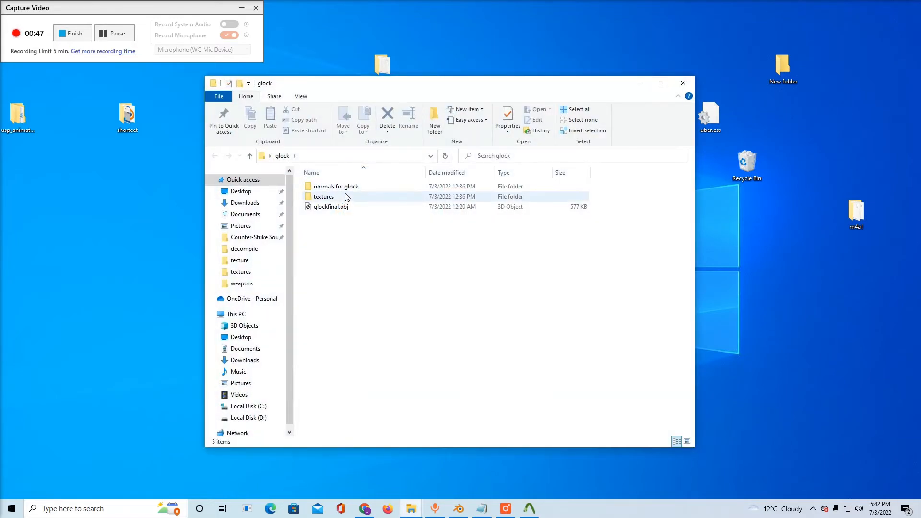
left_click(346, 197)
double_click(345, 197)
double_click(344, 188)
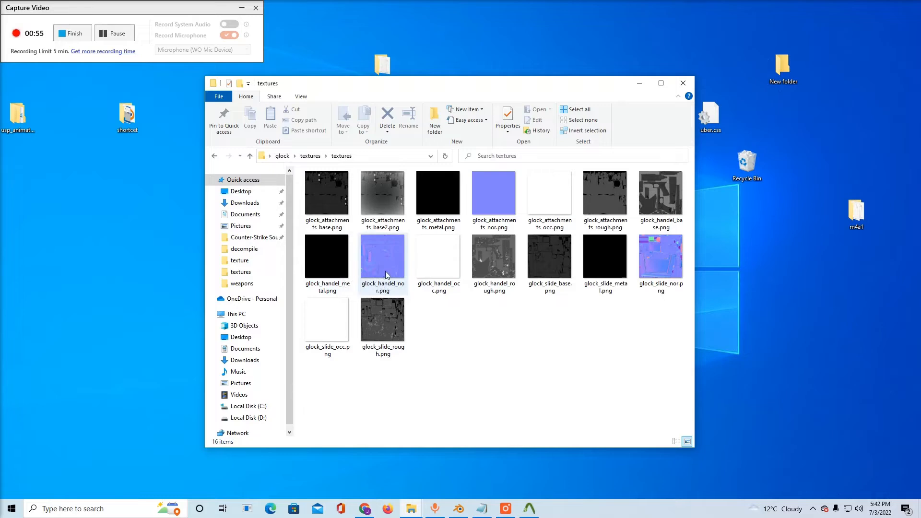
left_click(638, 83)
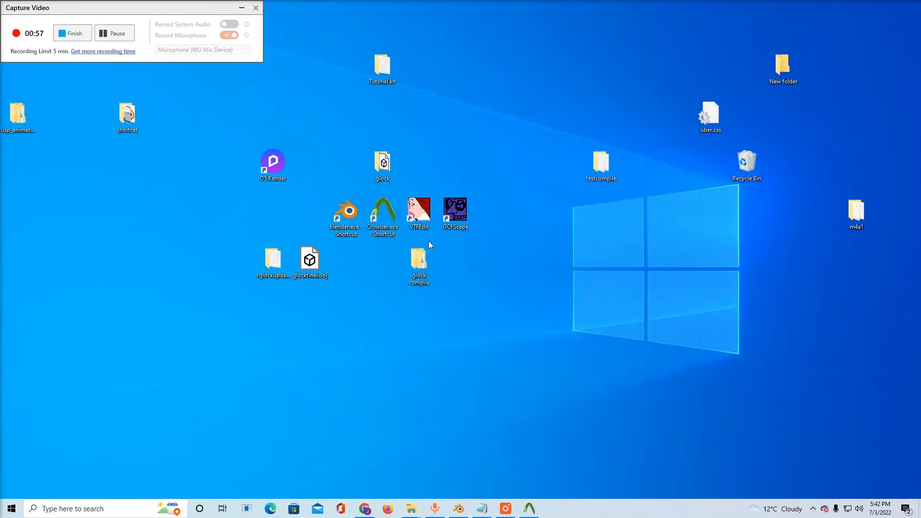
Launch VTFEdit and import glock_handel_base.png from Desktop\glock\textures\textures, accepting the existing VTF options
double_click(429, 212)
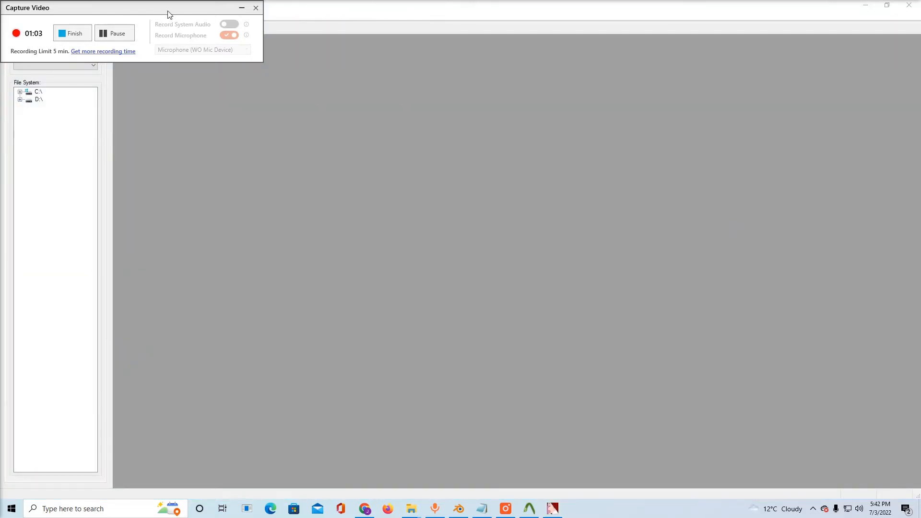
left_click_drag(58, 4, 255, 26)
left_click(8, 16)
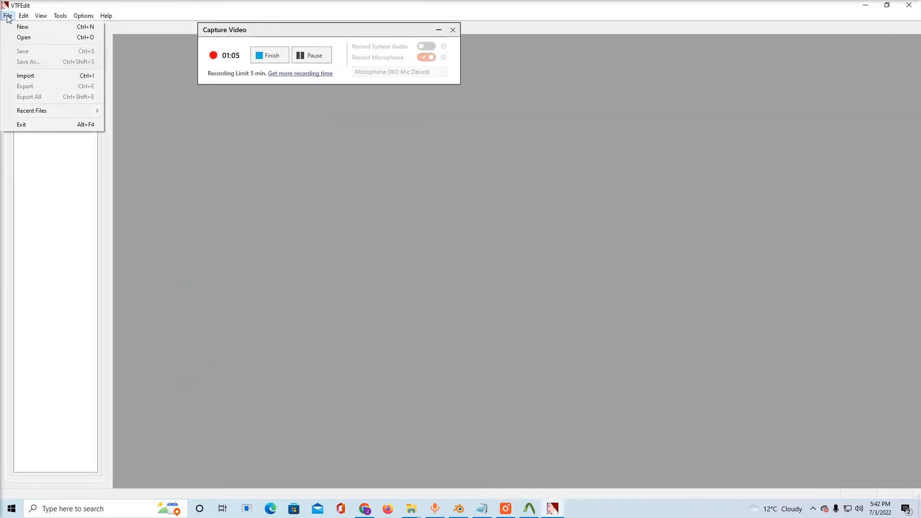
left_click(34, 78)
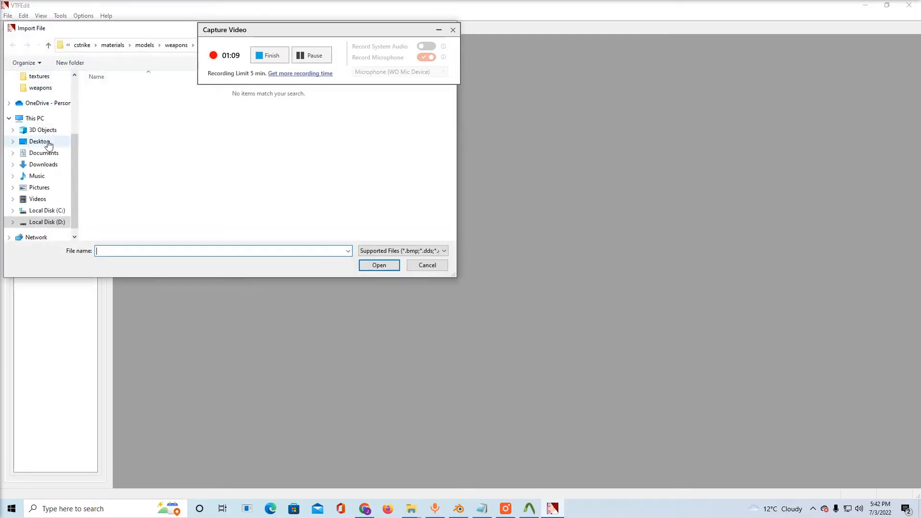
left_click(39, 141)
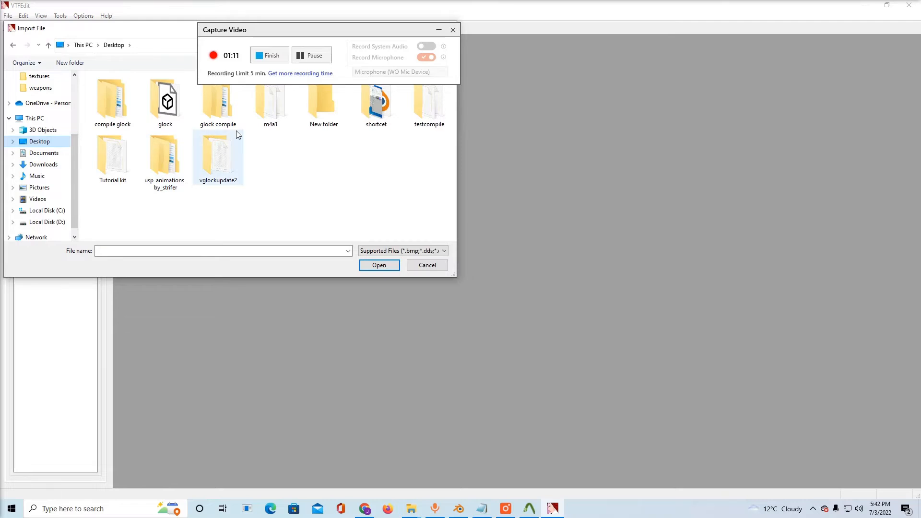
double_click(165, 104)
double_click(123, 104)
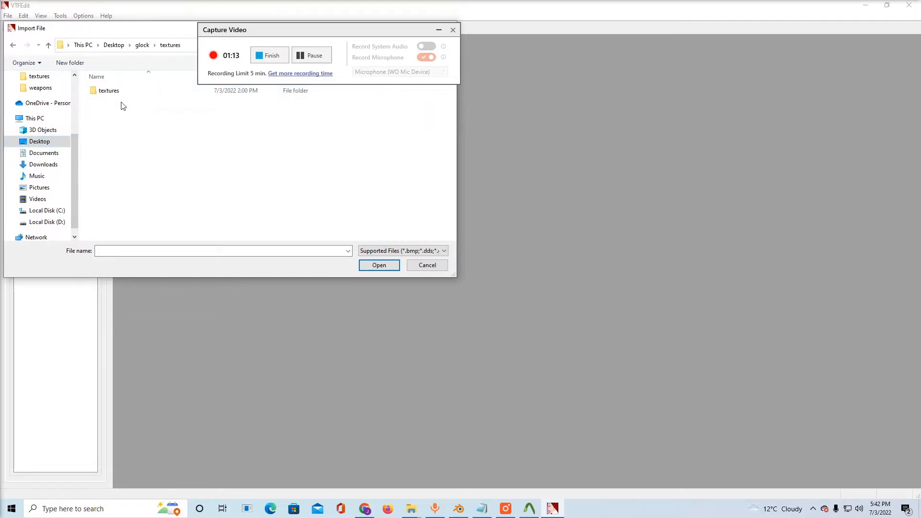
double_click(122, 94)
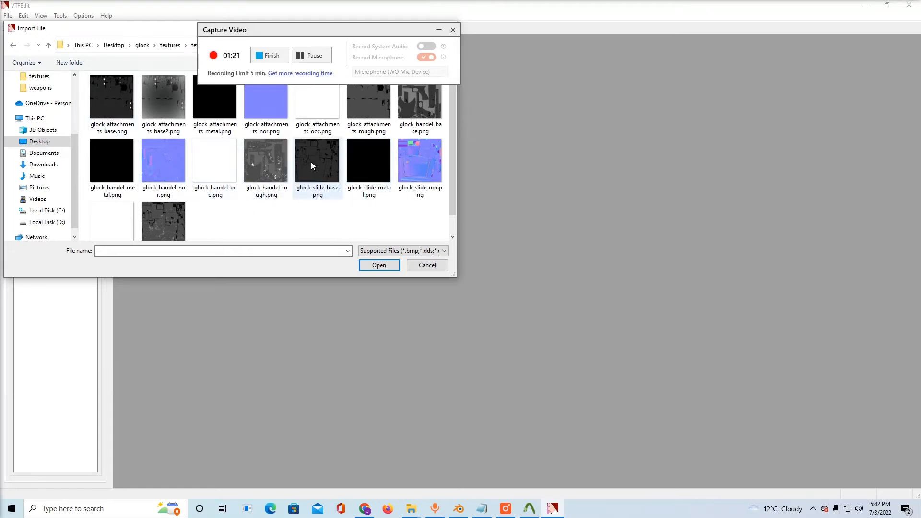
scroll(237, 180, "down", 1)
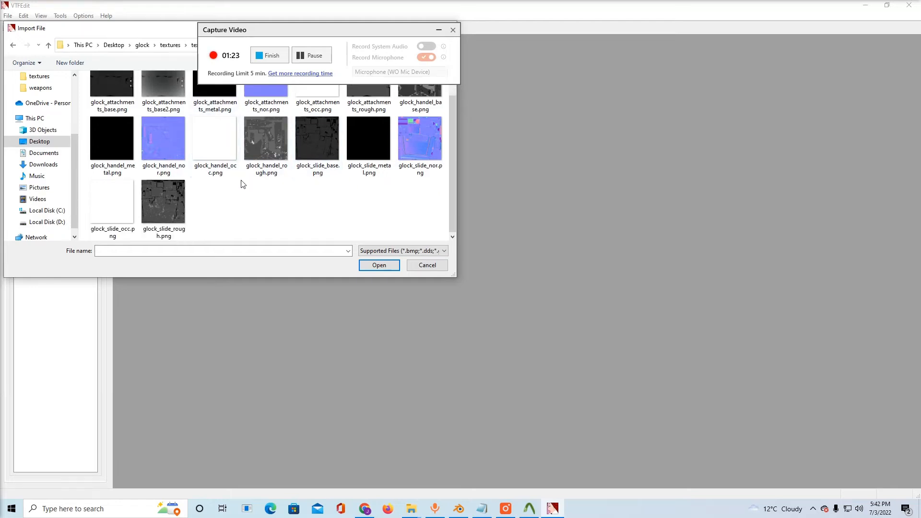
scroll(226, 189, "up", 1)
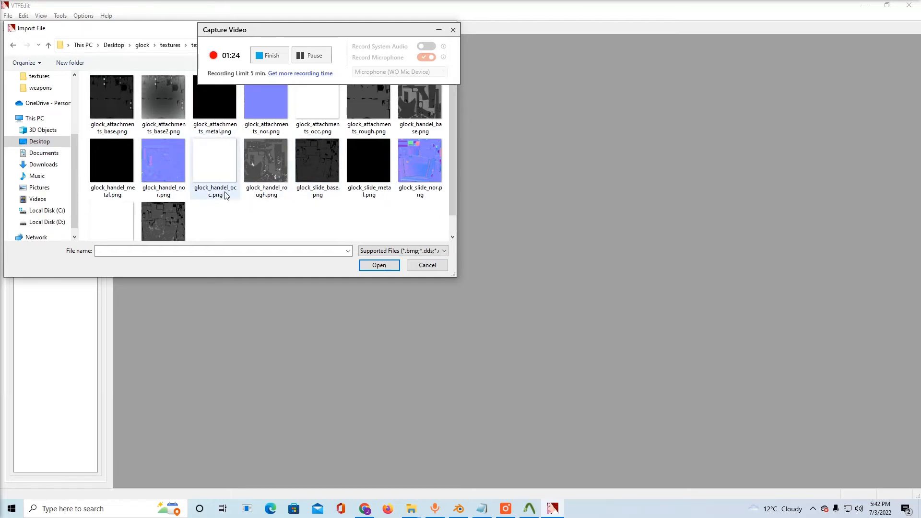
double_click(413, 112)
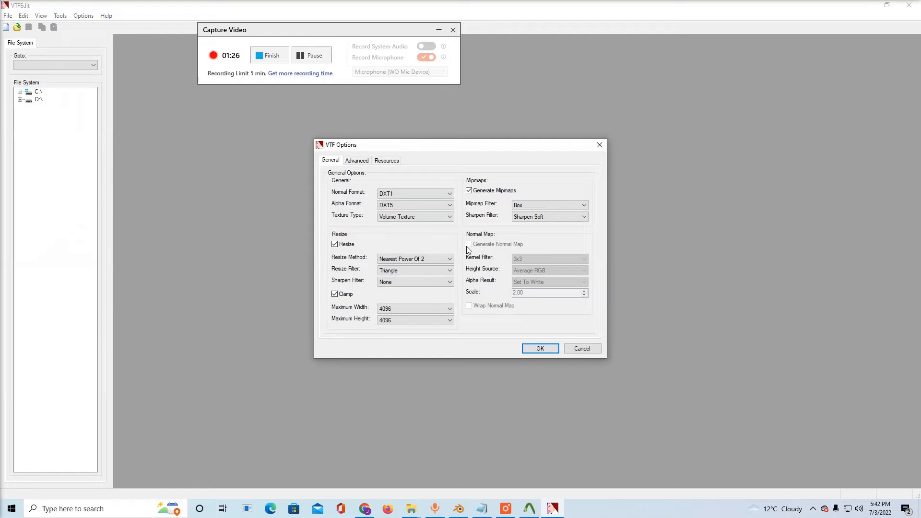
left_click(540, 349)
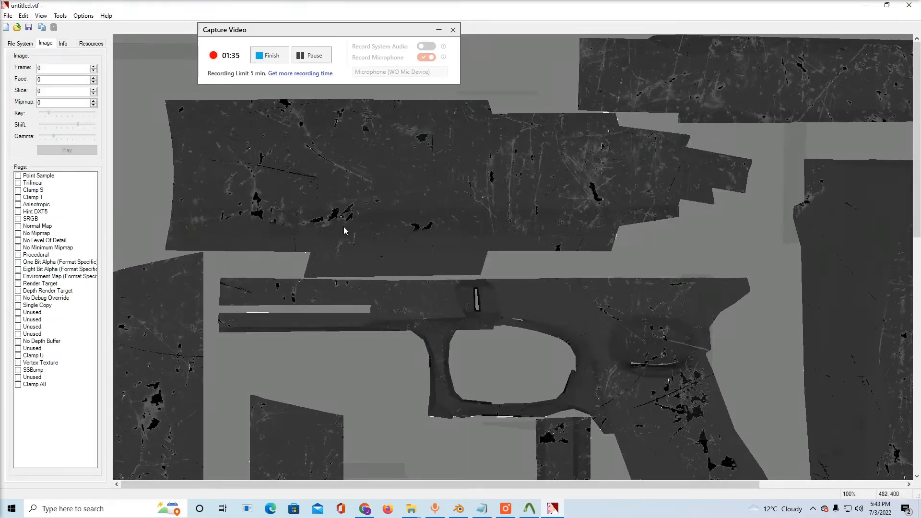
Start saving the imported texture as a VTF file and browse to Counter-Strike Source\cstrike\materials\models\weapons\V_models
left_click(8, 16)
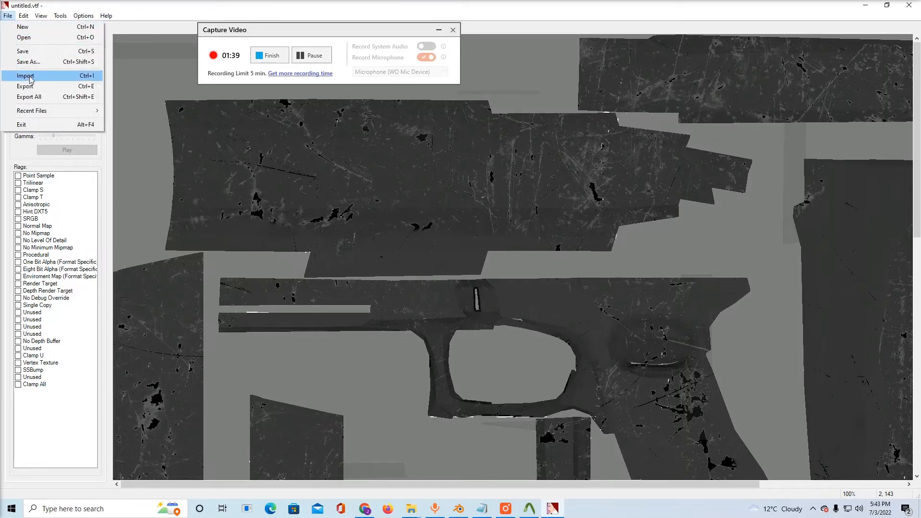
left_click(34, 52)
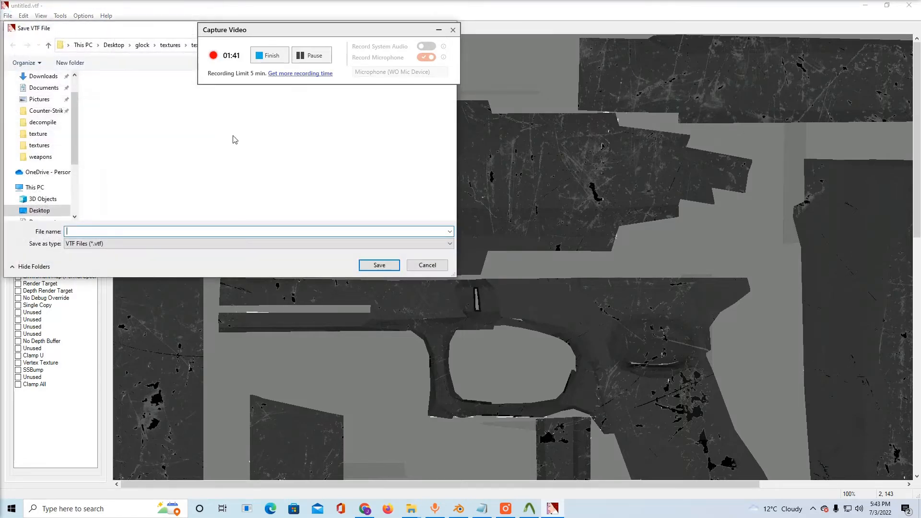
scroll(66, 134, "up", 1)
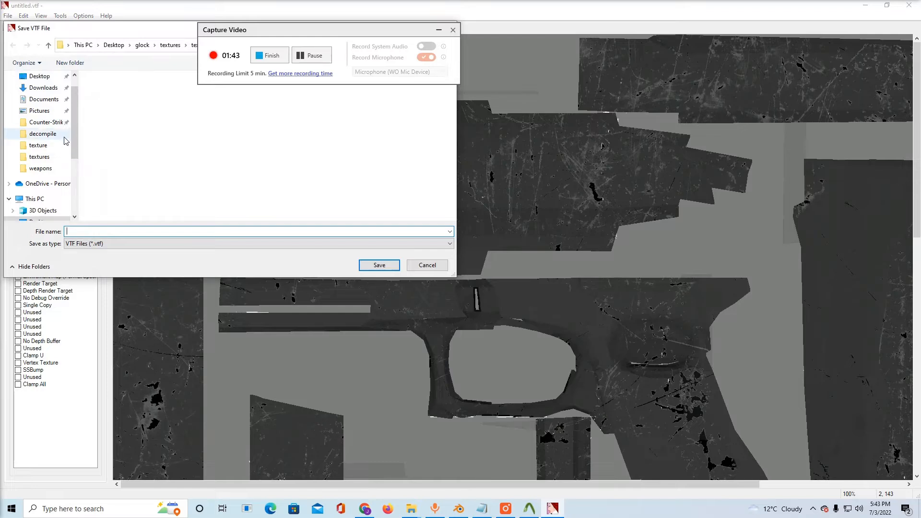
scroll(65, 134, "down", 1)
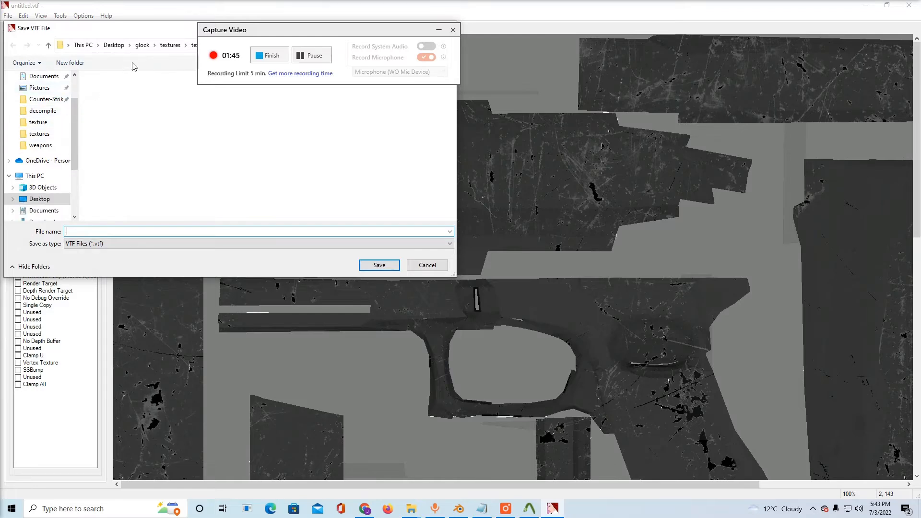
scroll(57, 128, "up", 1)
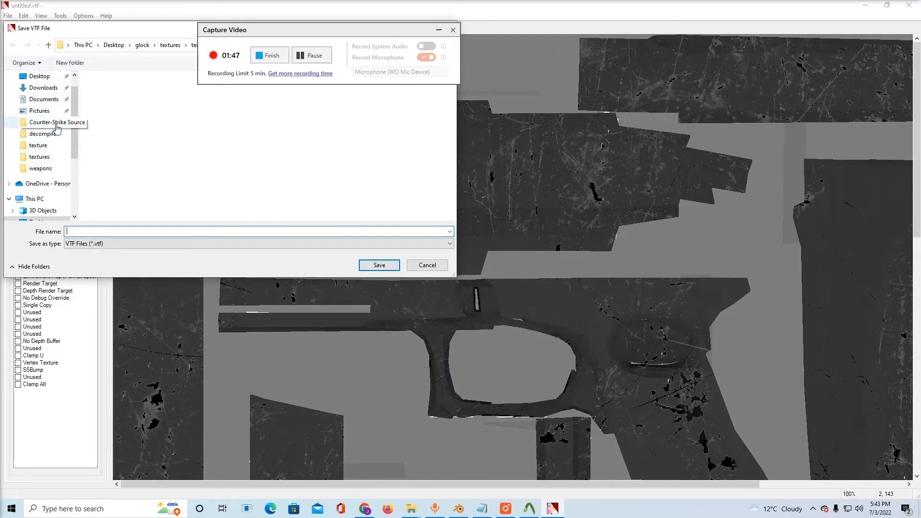
left_click(57, 121)
left_click(116, 101)
double_click(115, 101)
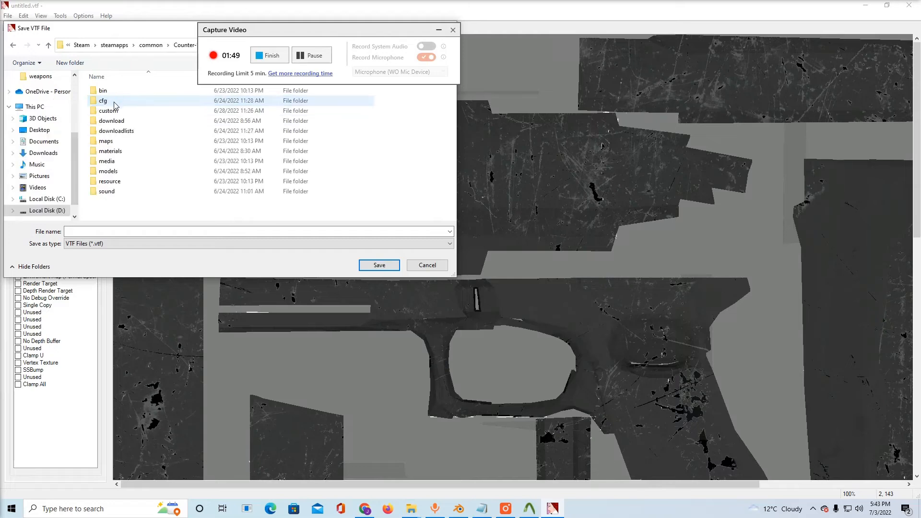
double_click(116, 153)
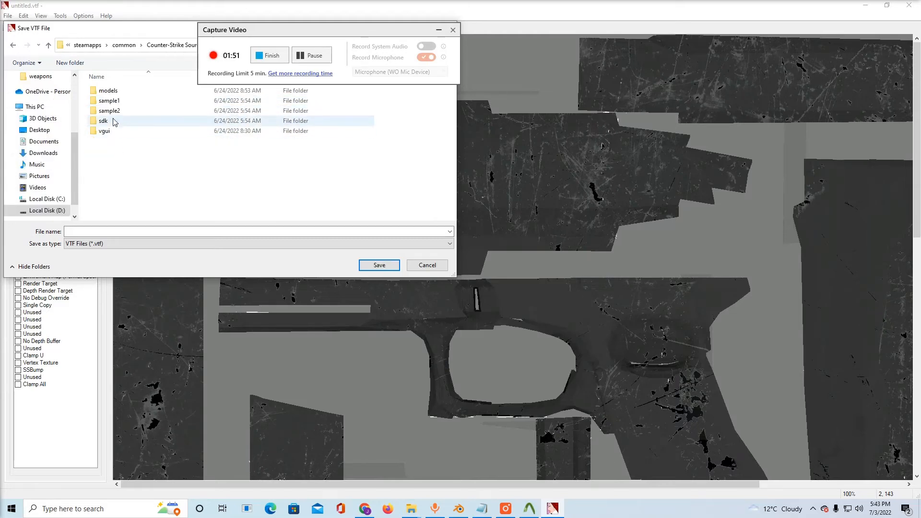
double_click(110, 101)
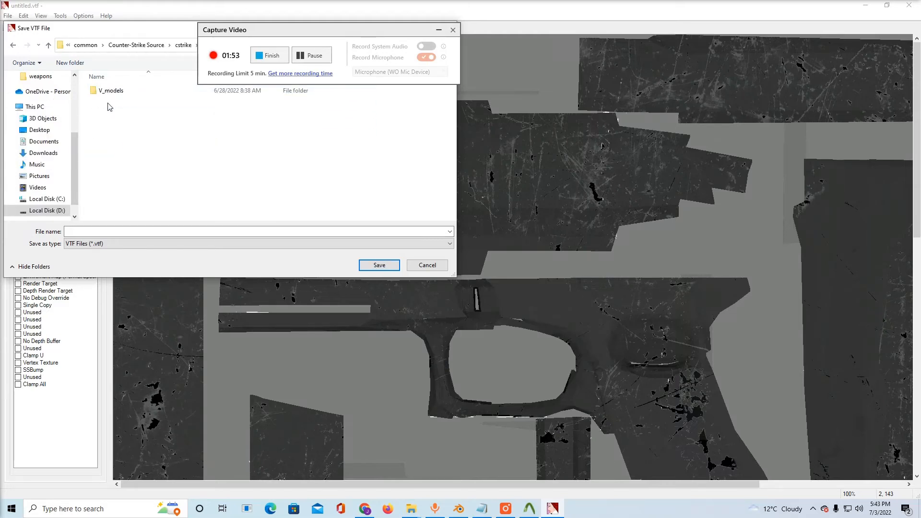
double_click(111, 91)
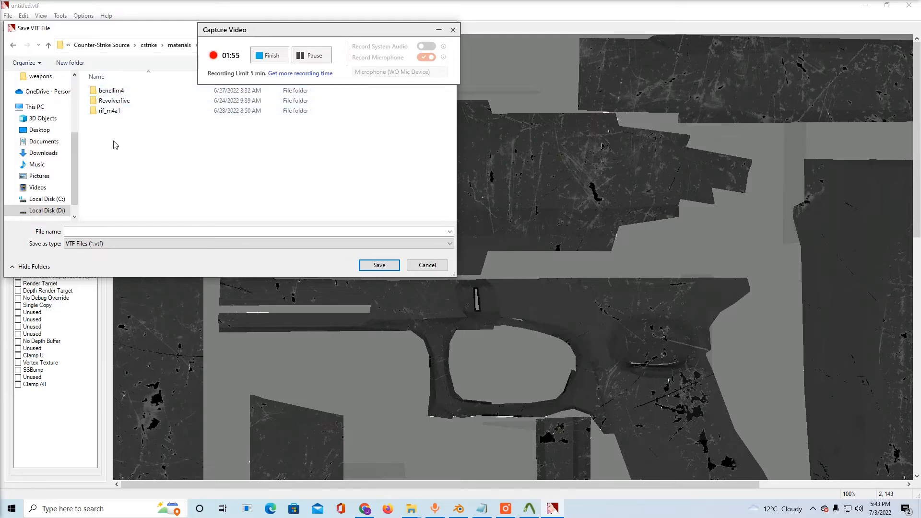
Create a new folder named glock_18c inside V_models
left_click(69, 63)
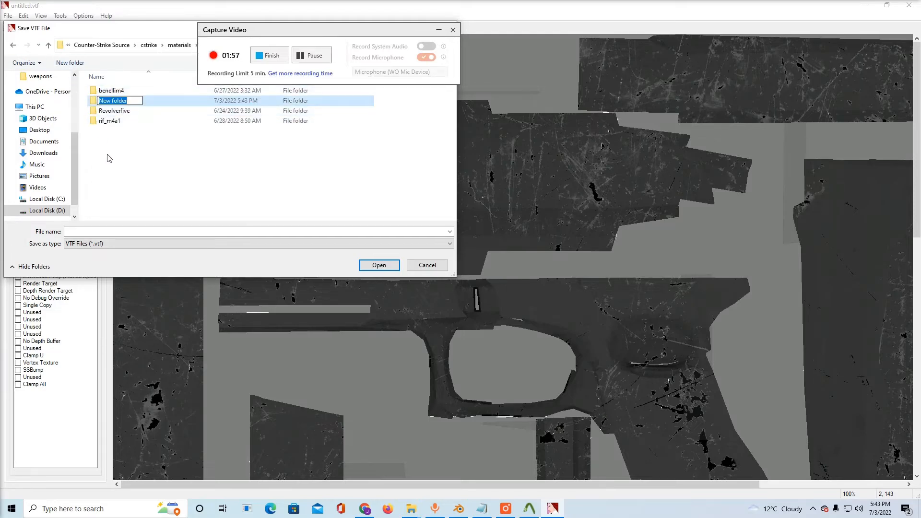
key("BackSpace")
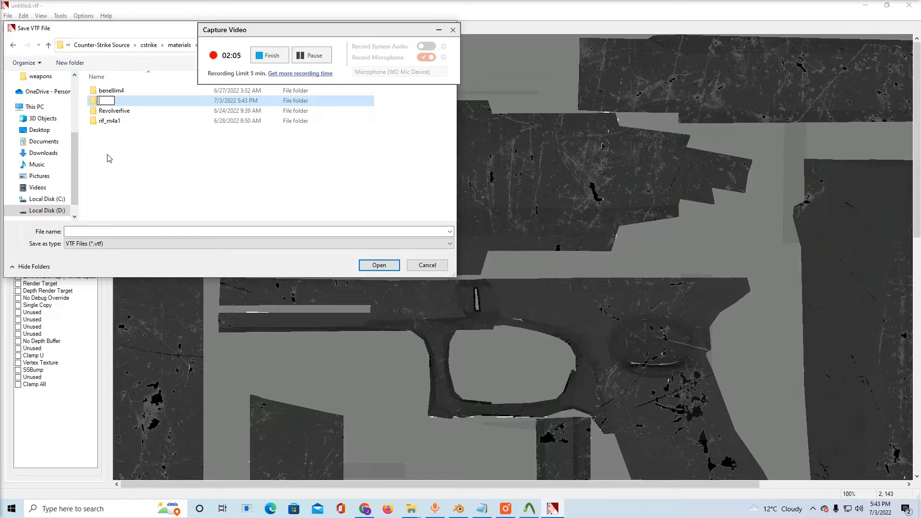
type("glock")
type("_19")
type("c")
key("BackSpace")
key("BackSpace")
type("8c")
key("Return")
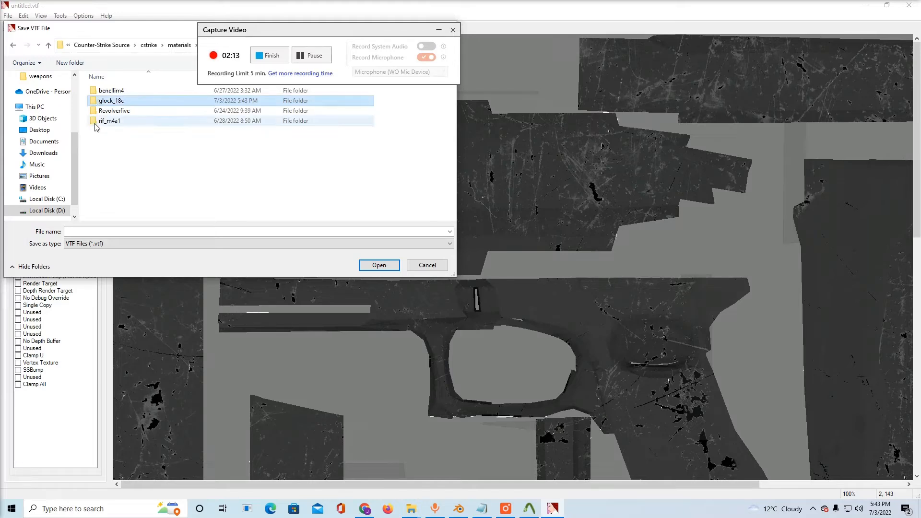
Save the texture in the glock_18c folder as a VTF file named handel
double_click(106, 102)
left_click(81, 231)
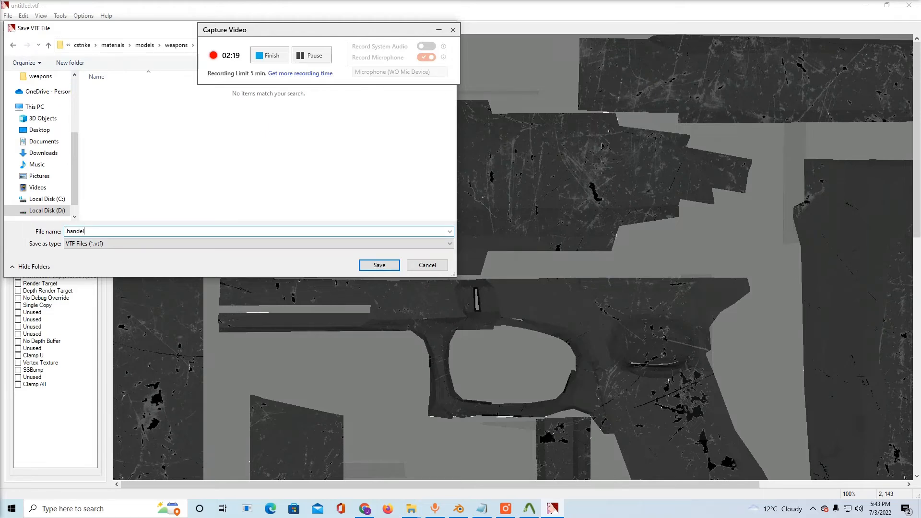
left_click(365, 268)
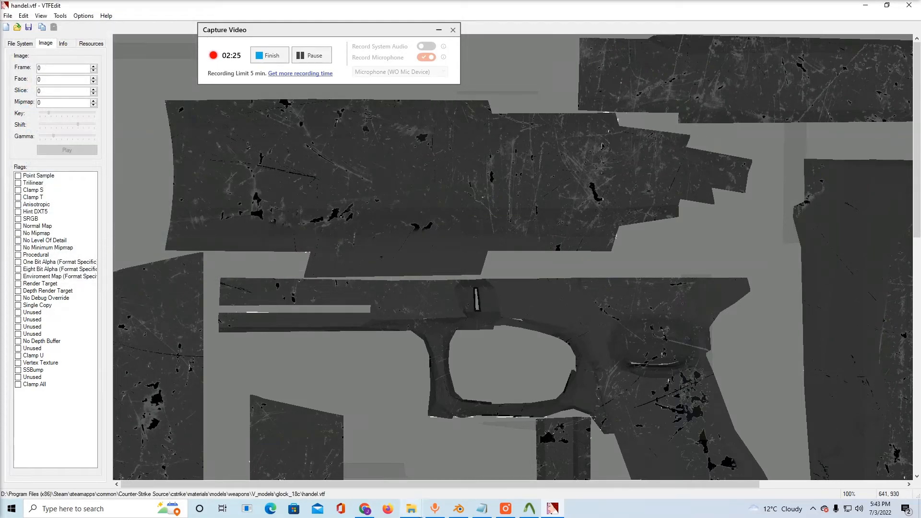
Switch to File Explorer and copy body.vmt from Desktop\vglockupdate2\materials\models\weapons\v_models\reason.glock20
left_click(433, 487)
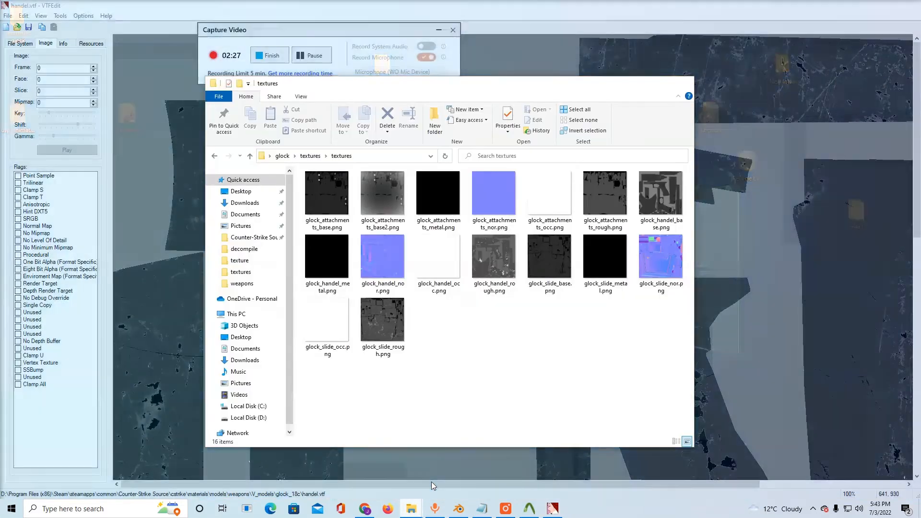
left_click(241, 191)
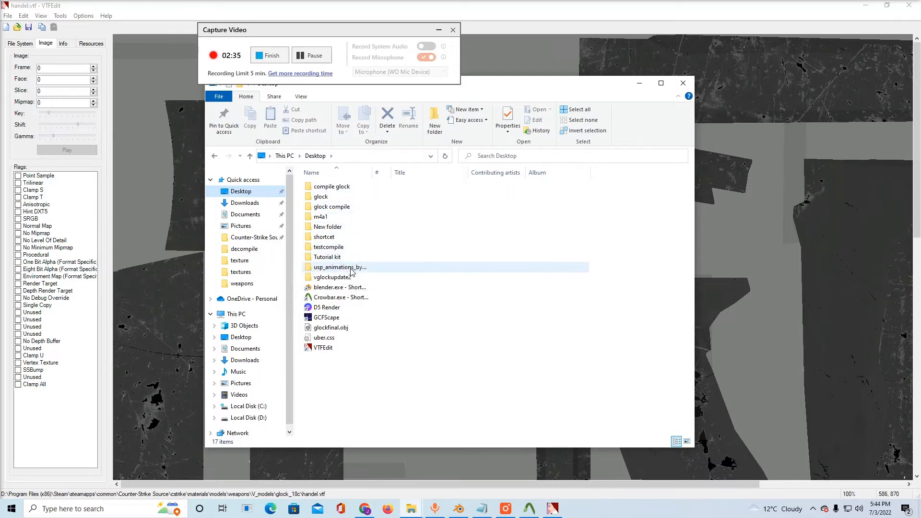
double_click(336, 277)
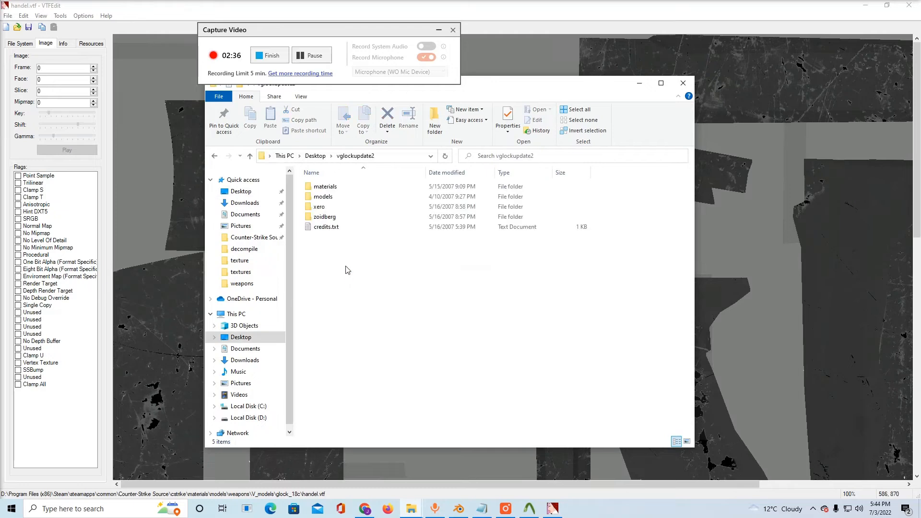
double_click(326, 187)
double_click(328, 188)
double_click(330, 189)
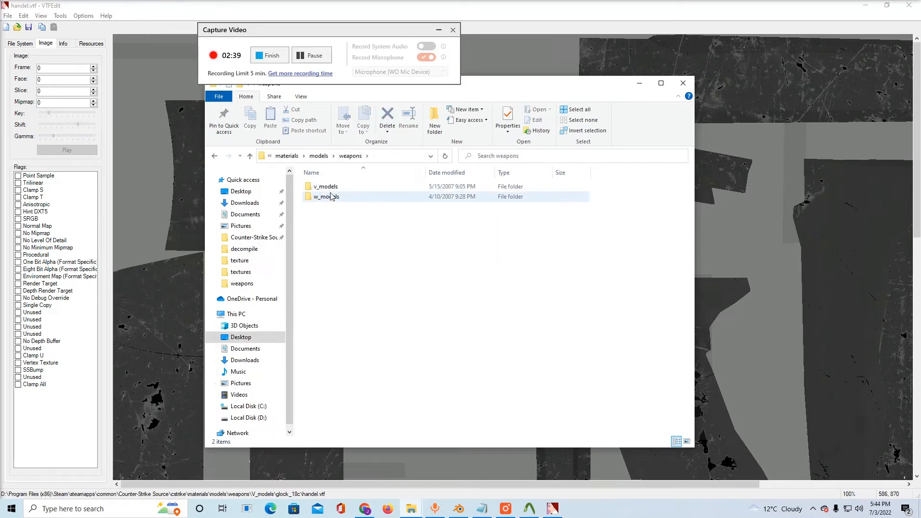
double_click(330, 194)
double_click(331, 191)
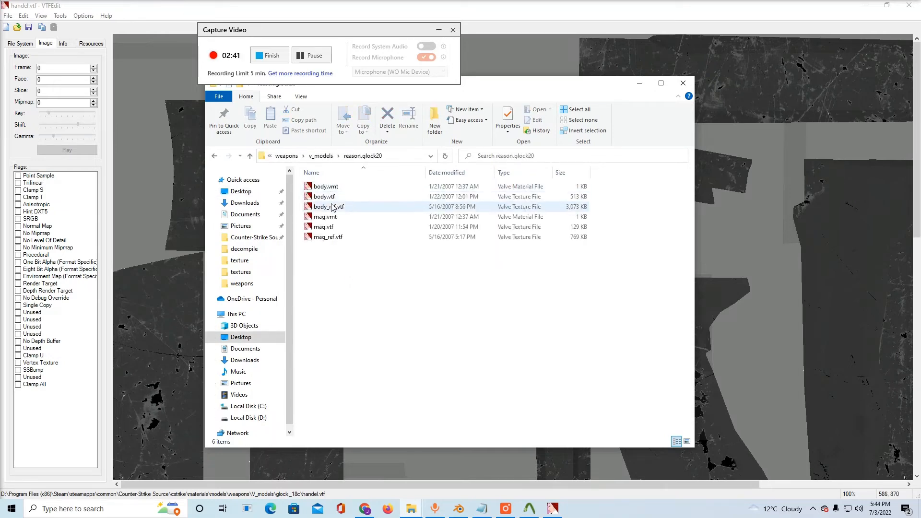
left_click(331, 190)
right_click(331, 188)
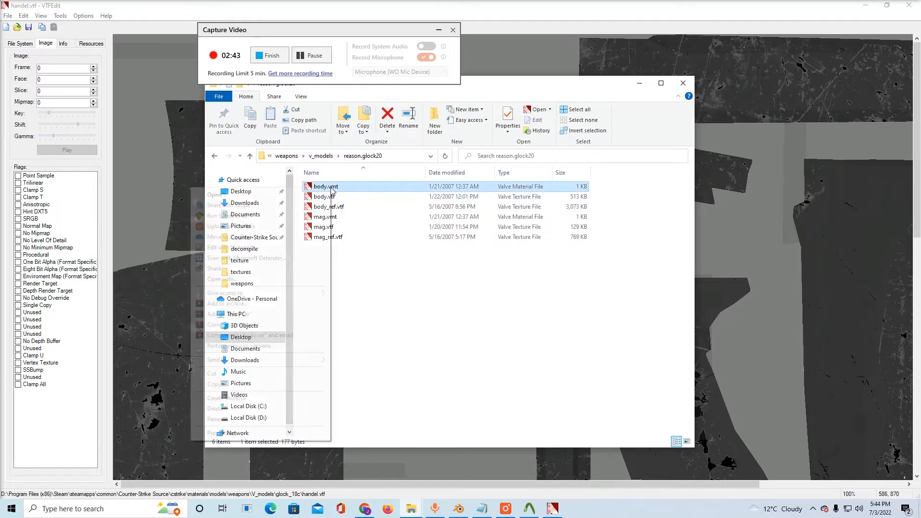
left_click(236, 384)
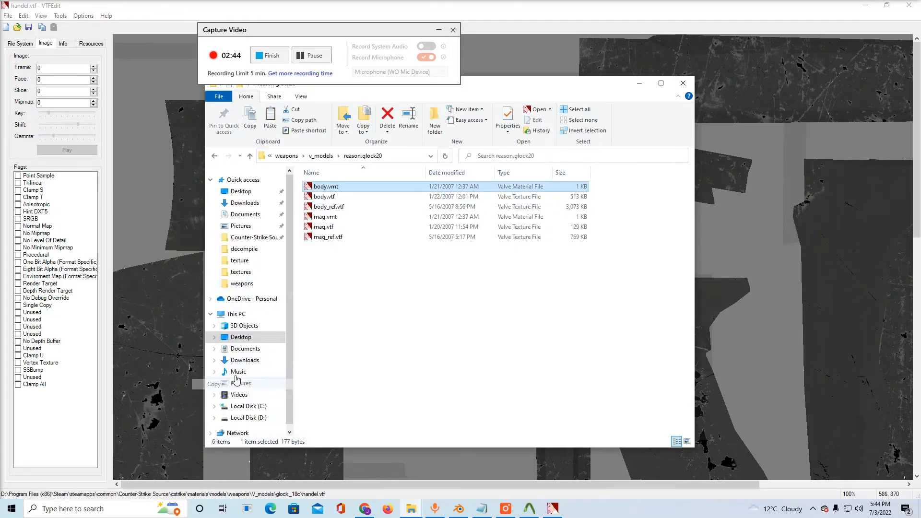
Paste the copied body.vmt into Counter-Strike Source\cstrike\materials\models\weapons\V_models\glock_18c and open it in VTFEdit
left_click(253, 237)
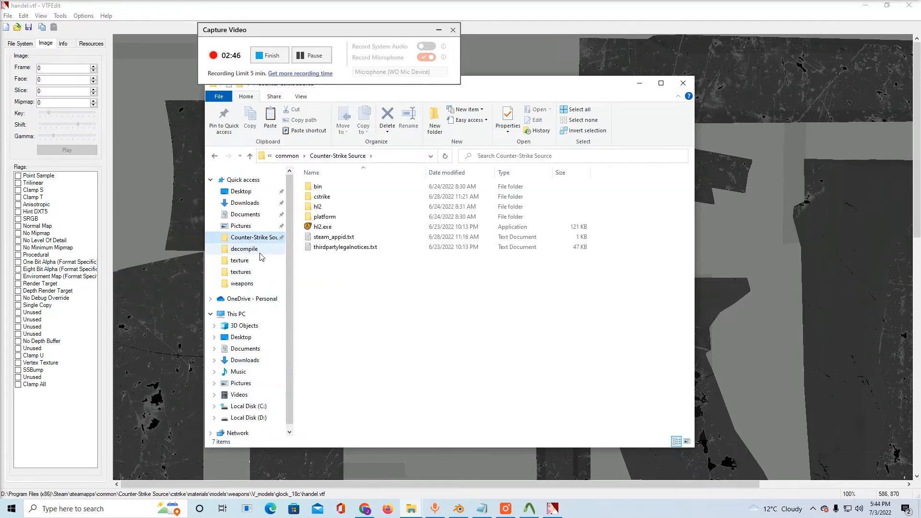
double_click(322, 196)
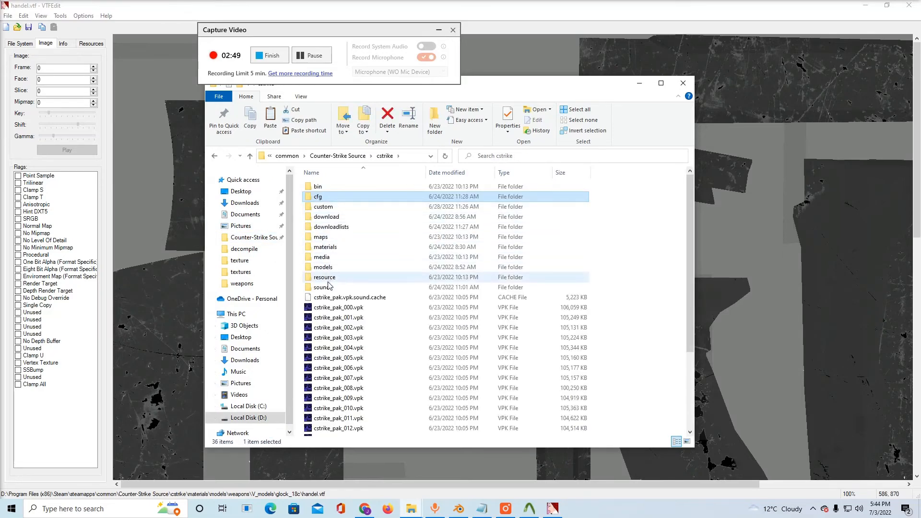
double_click(325, 247)
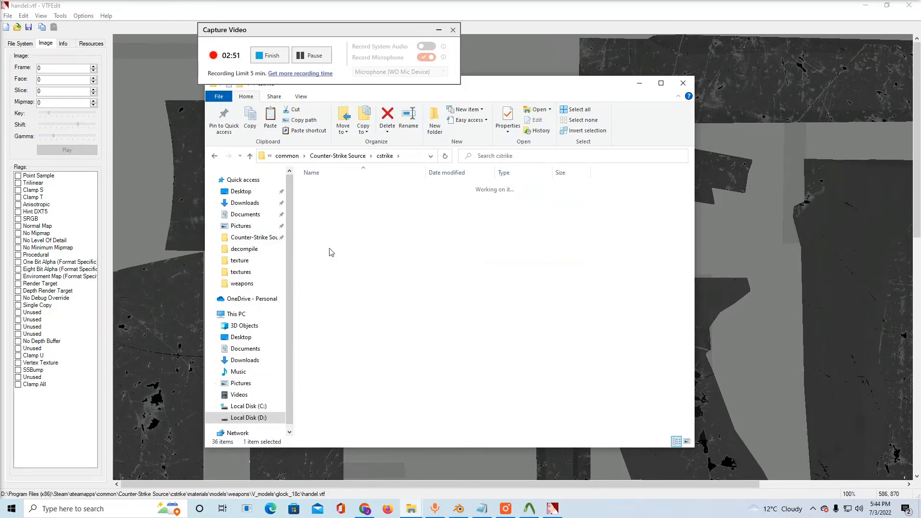
double_click(323, 207)
double_click(325, 197)
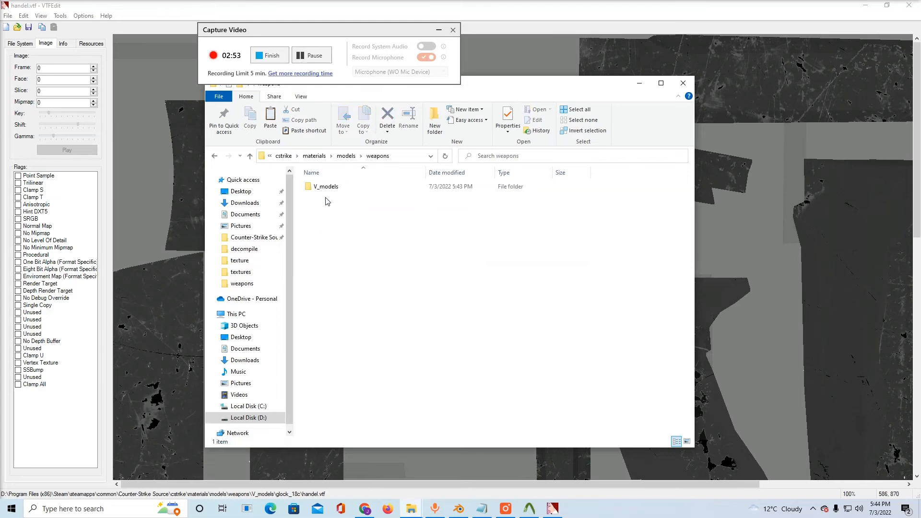
double_click(324, 188)
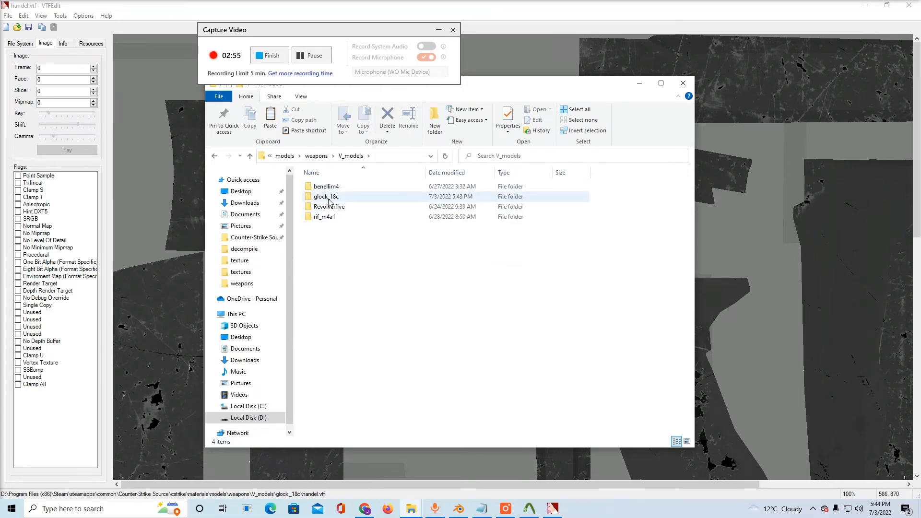
double_click(328, 197)
right_click(330, 212)
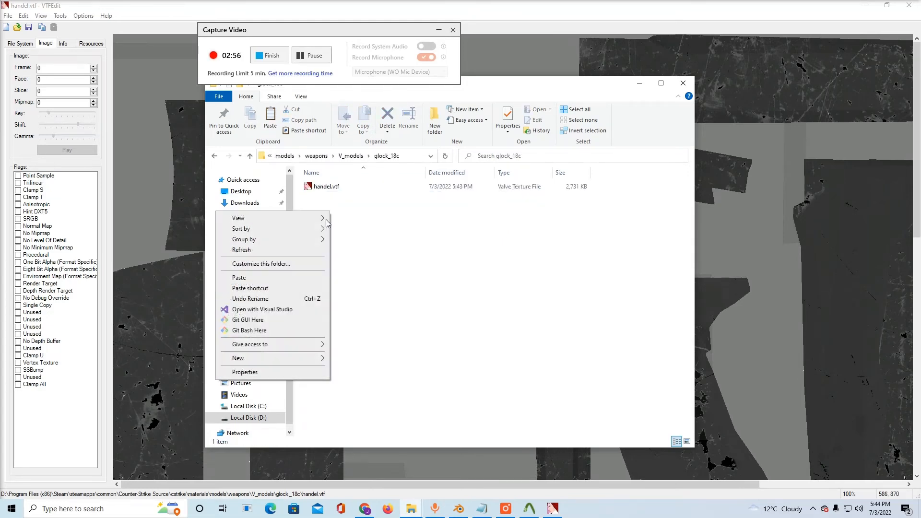
left_click(300, 279)
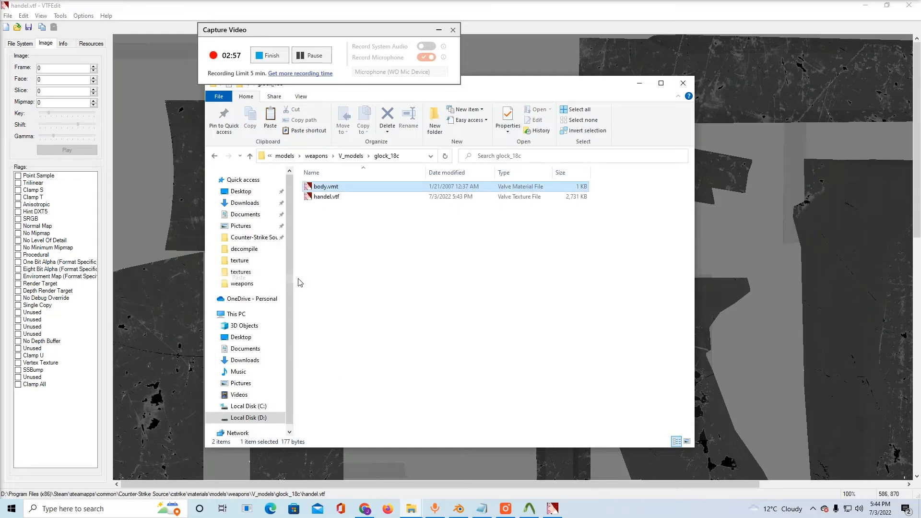
double_click(315, 188)
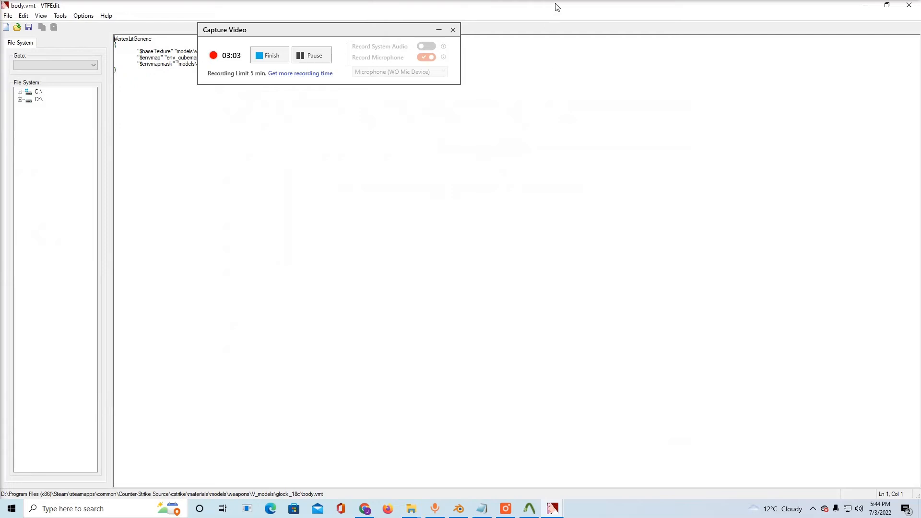
left_click_drag(424, 30, 721, 52)
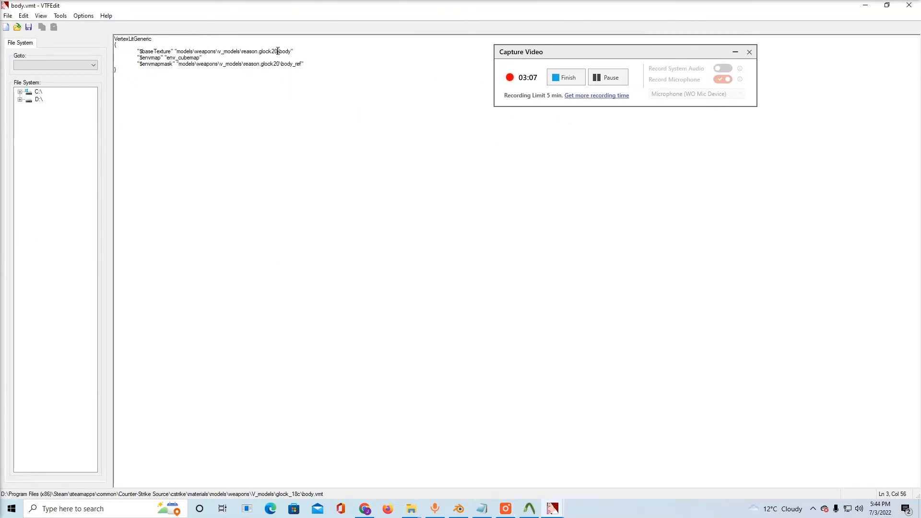
key("BackSpace")
key("BackSpace")
key("BackSpace")
key("BackSpace")
key("BackSpace")
key("BackSpace")
key("BackSpace")
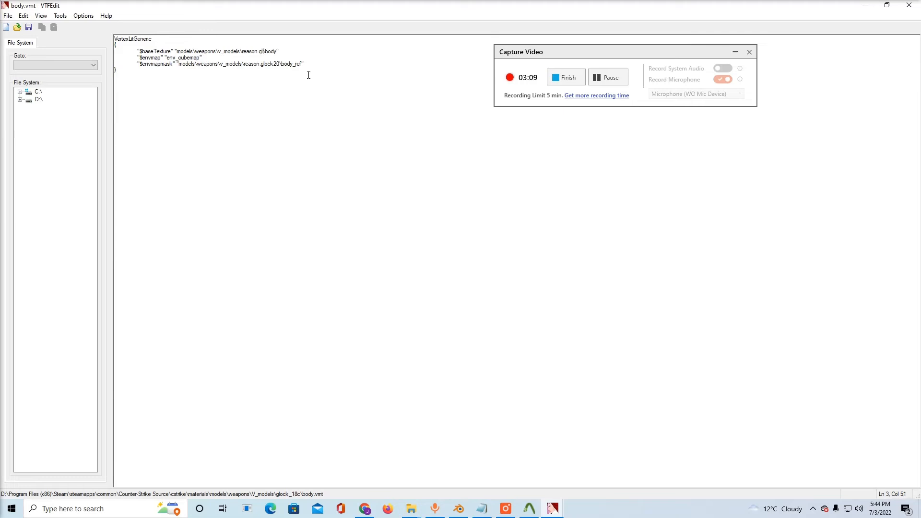
type("gl")
type("ock_")
key("BackSpace")
key("BackSpace")
key("BackSpace")
key("BackSpace")
type("lock20")
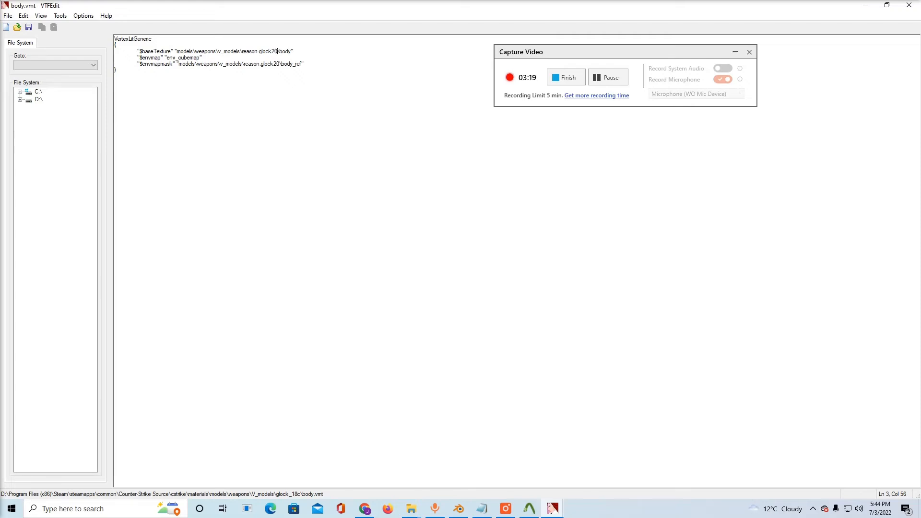
Set the $baseTexture path in body.vmt to models\weapons\v_models\glock_18c\handel
key("BackSpace")
key("BackSpace")
key("BackSpace")
key("BackSpace")
key("BackSpace")
key("BackSpace")
key("BackSpace")
key("BackSpace")
key("BackSpace")
key("BackSpace")
key("BackSpace")
key("BackSpace")
key("BackSpace")
key("BackSpace")
type("glock_18c")
Delete the $envmap and $envmapmask entries below the $baseTexture line
left_click(300, 63)
key("shift+Left")
key("shift+Left")
key("shift+Left")
key("shift+Left")
key("shift+Left")
key("shift+Left")
key("shift+Left")
key("shift+Left")
key("shift+Left")
key("shift+Left")
key("shift+Left")
key("shift+Left")
key("shift+Left")
key("shift+Left")
key("shift+Left")
key("shift+Left")
key("shift+Left")
key("shift+Left")
key("shift+Left")
key("shift+Left")
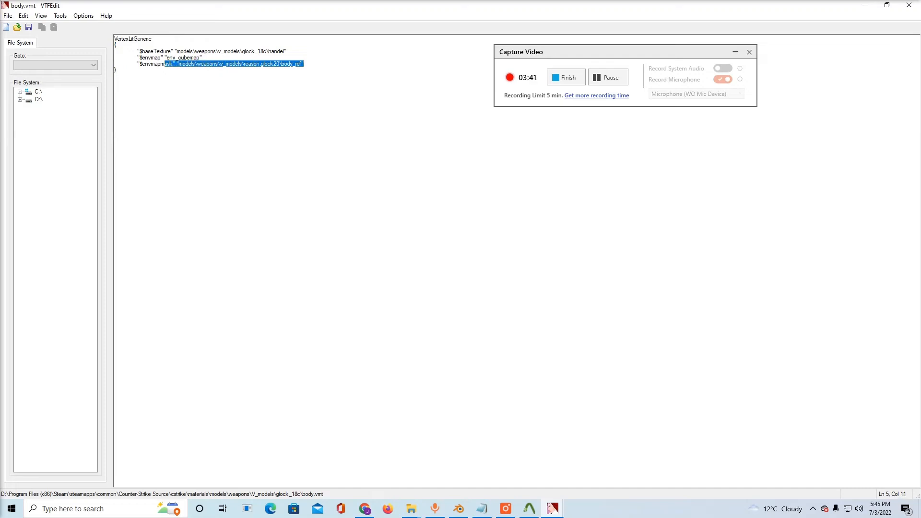
key("shift+Left")
key("shift+Left")
key("shift+Left")
key("shift+Left")
key("shift+Left")
key("shift+Left")
key("shift+Left")
key("shift+Up")
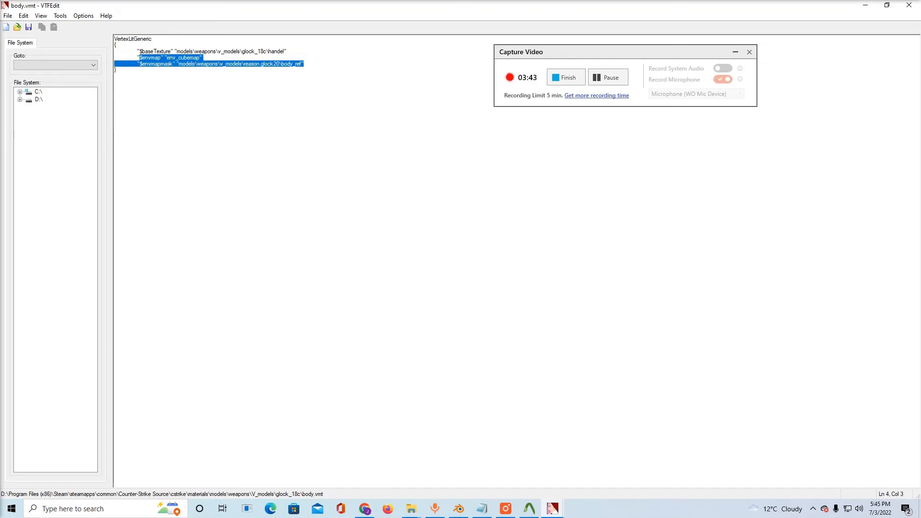
key("BackSpace")
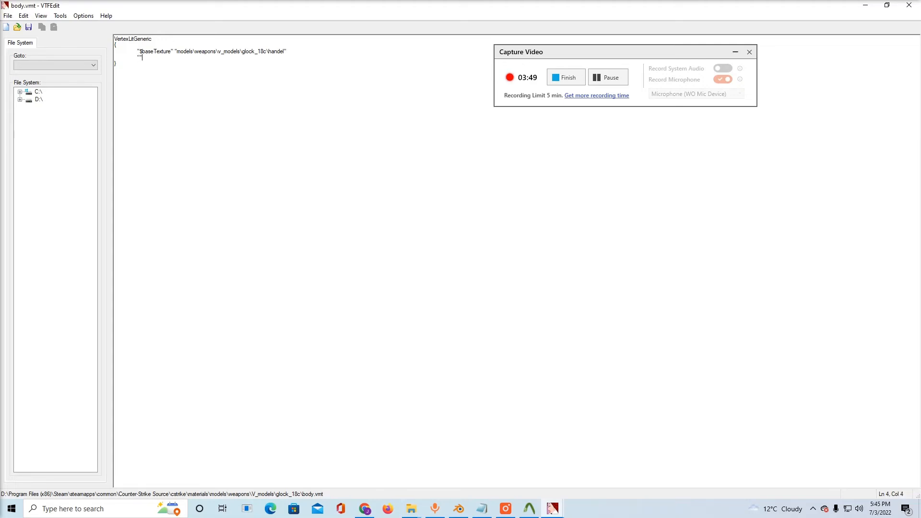
Add a $bumpmap entry below $baseTexture with the path models\weapons\v_models\glock_18c\handeln, reusing the base texture path
type("$")
type("M")
left_click_drag(183, 53, 278, 48)
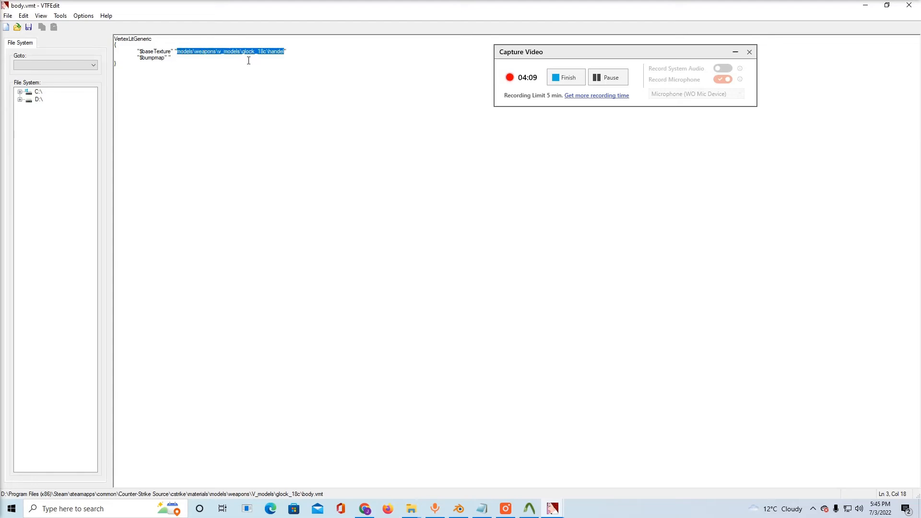
left_click(207, 62)
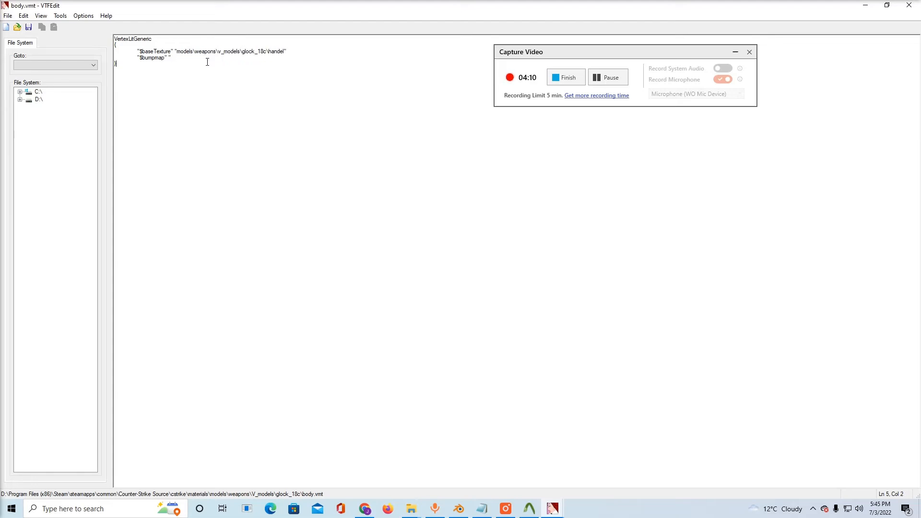
left_click(168, 58)
key("ctrl+v")
type("\"")
left_click_drag(286, 58, 197, 60)
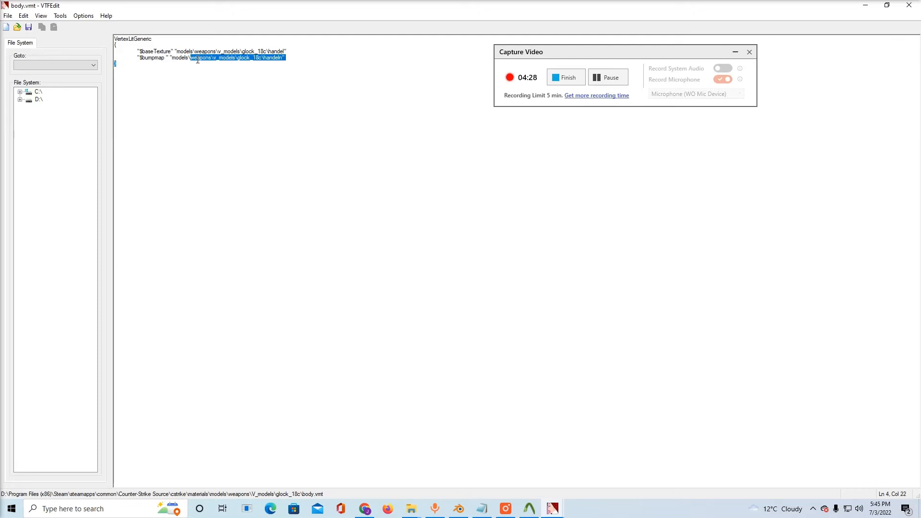
left_click(146, 58)
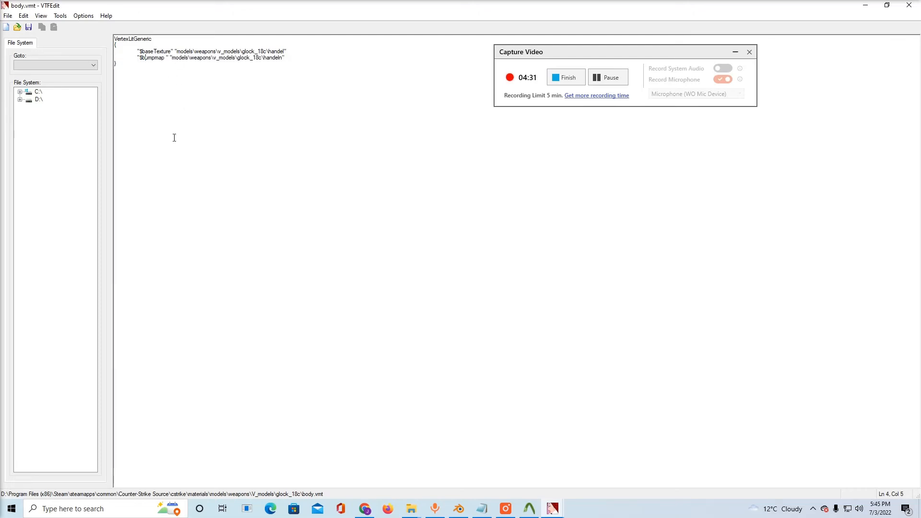
Save the edited body.vmt and close its VTFEdit window
left_click(9, 16)
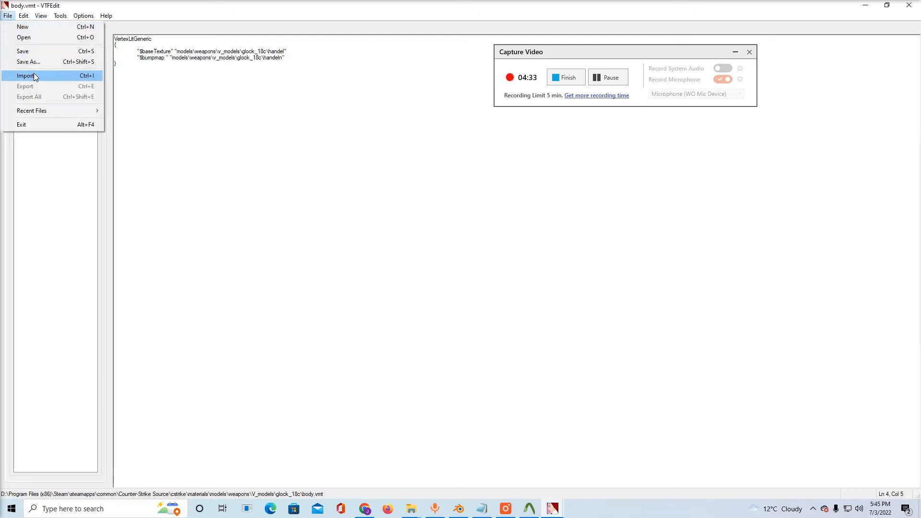
left_click(35, 51)
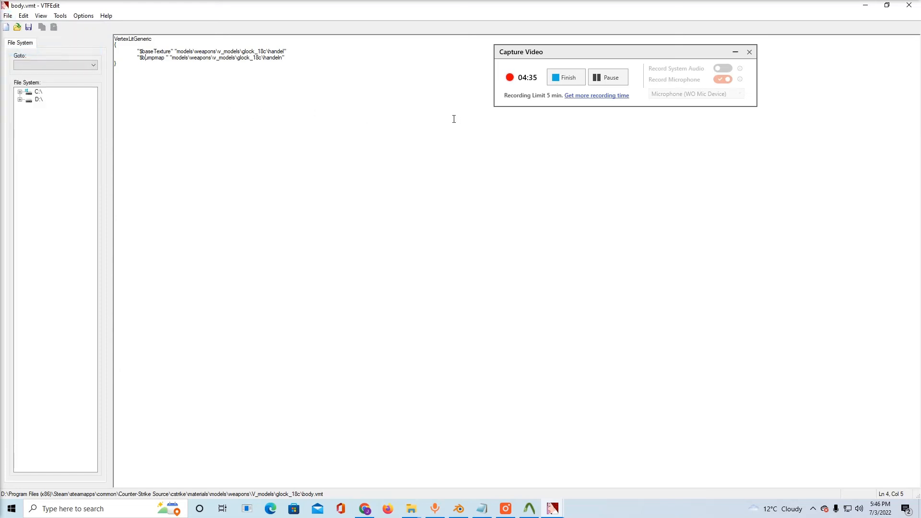
left_click(909, 6)
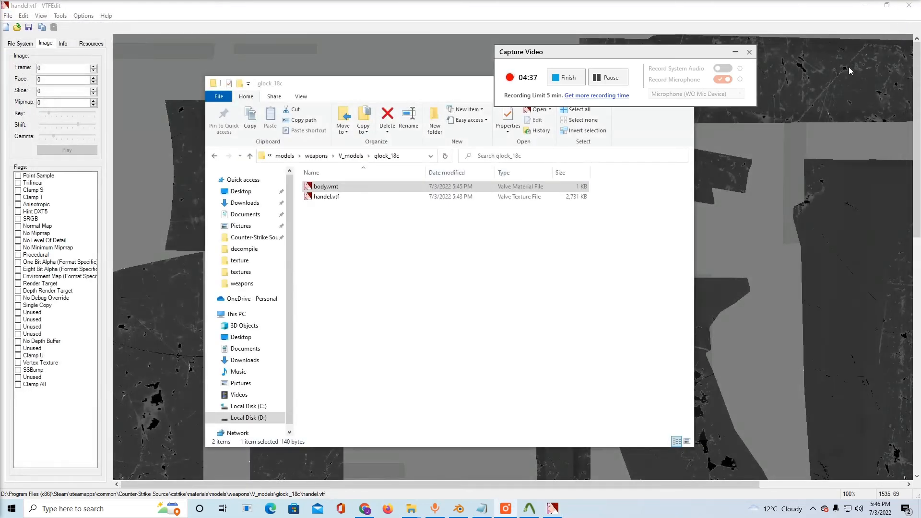
Switch to Crowbar, set the compile output to Work folder, and go to the model viewing options
left_click(529, 508)
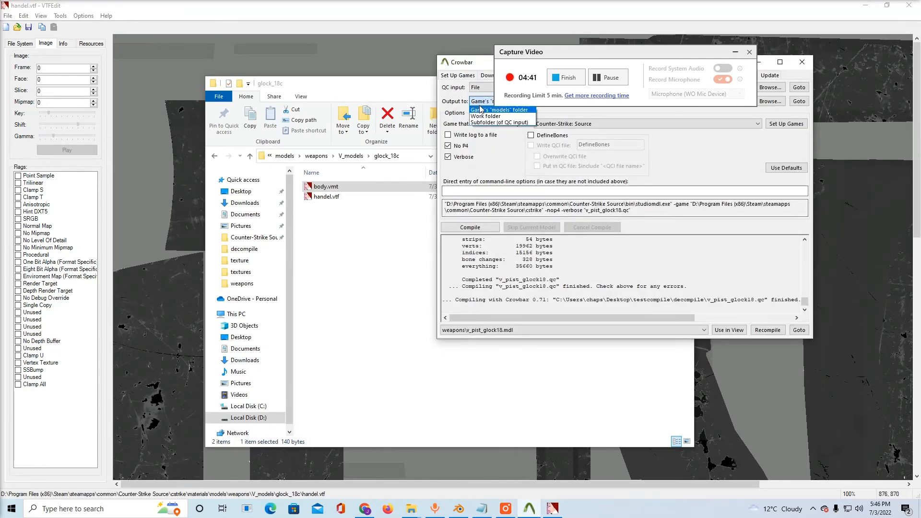
left_click(481, 116)
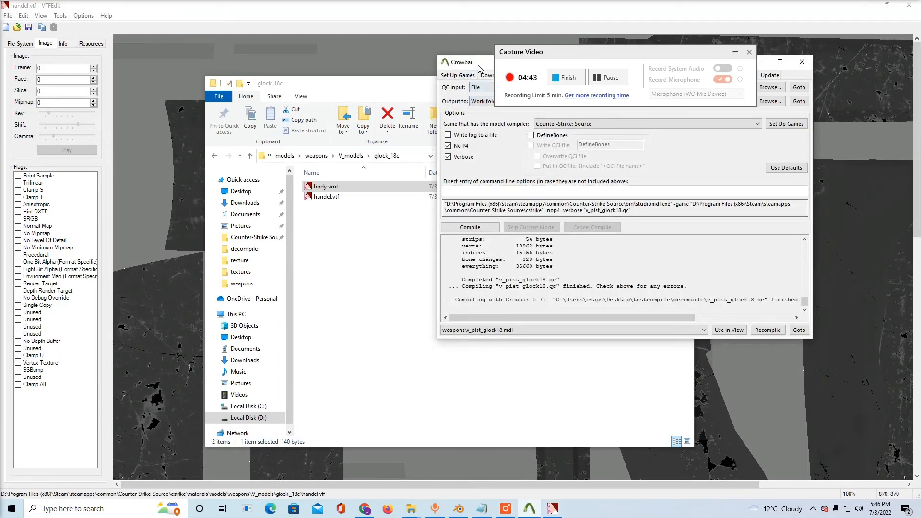
left_click_drag(478, 68, 398, 126)
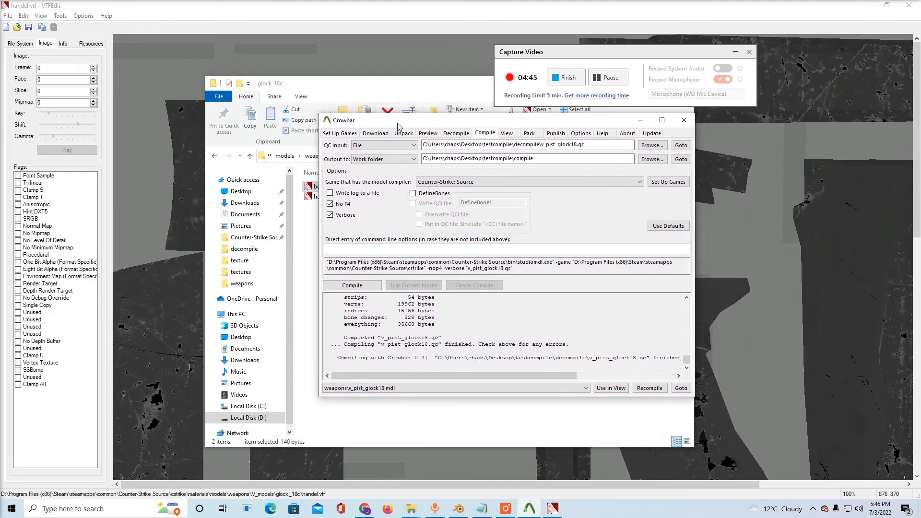
left_click(507, 134)
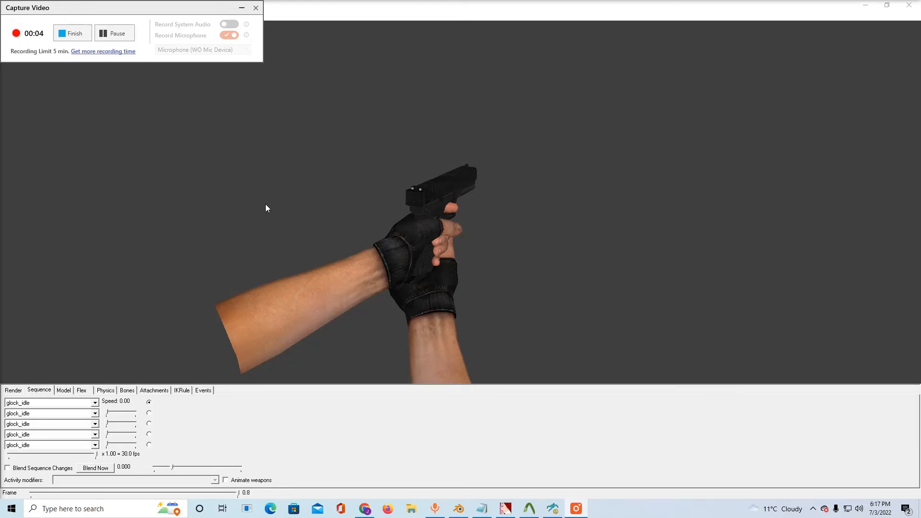
Inspect the glock's loaded VMTs in the model viewer and play its glock_reload, glock_draw and glock_idle sequences
mouse_move(336, 231)
left_mouse_down()
mouse_move(330, 239)
mouse_move(323, 222)
mouse_move(325, 236)
left_mouse_up()
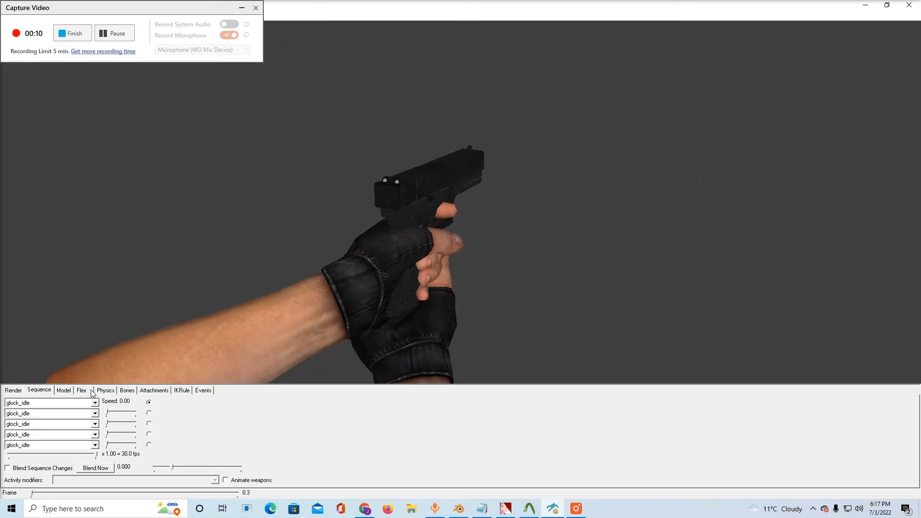
left_click(64, 390)
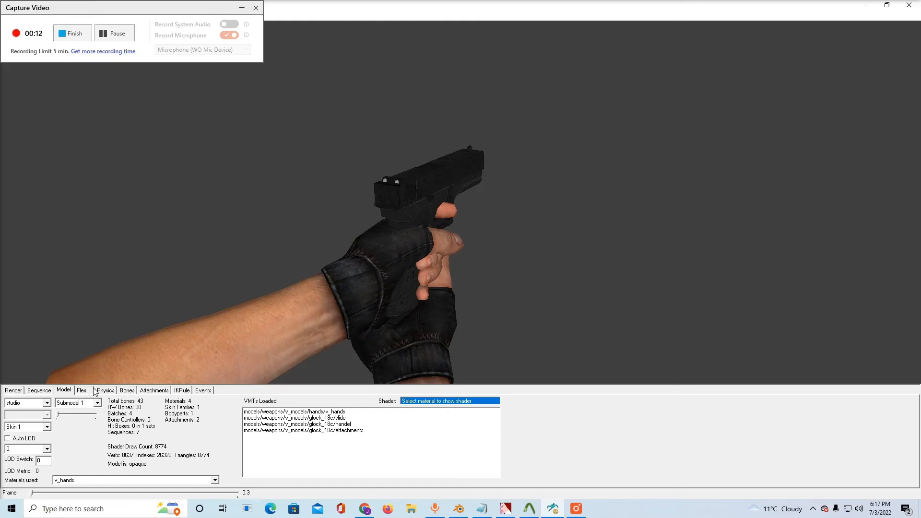
left_click(39, 390)
left_click(59, 402)
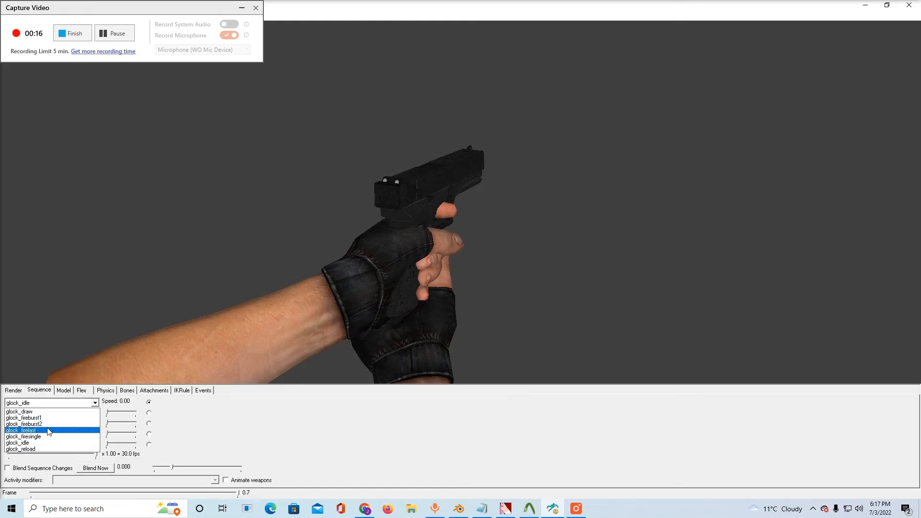
left_click(53, 449)
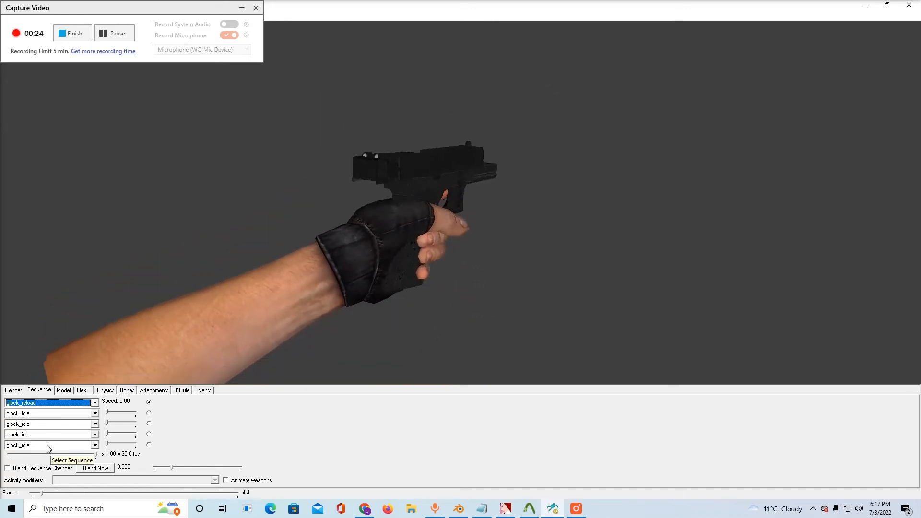
left_click(48, 403)
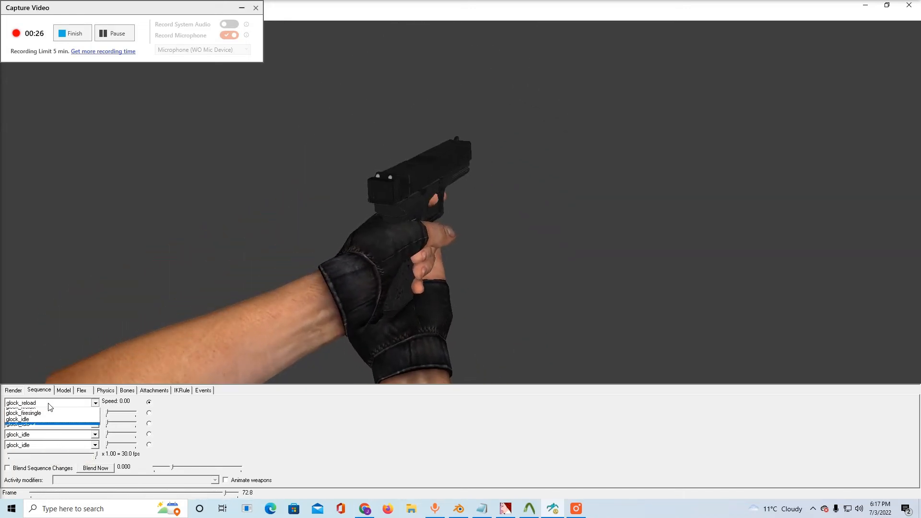
left_click(47, 411)
left_click(48, 402)
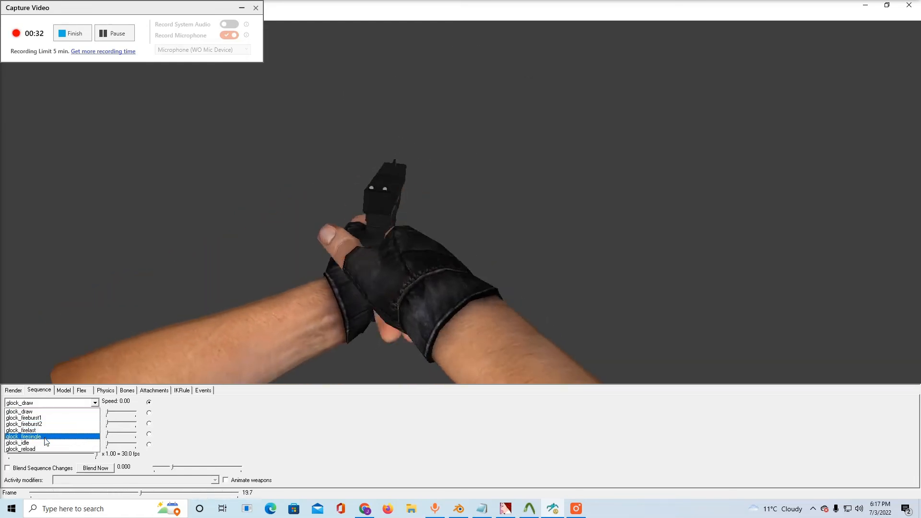
left_click(48, 442)
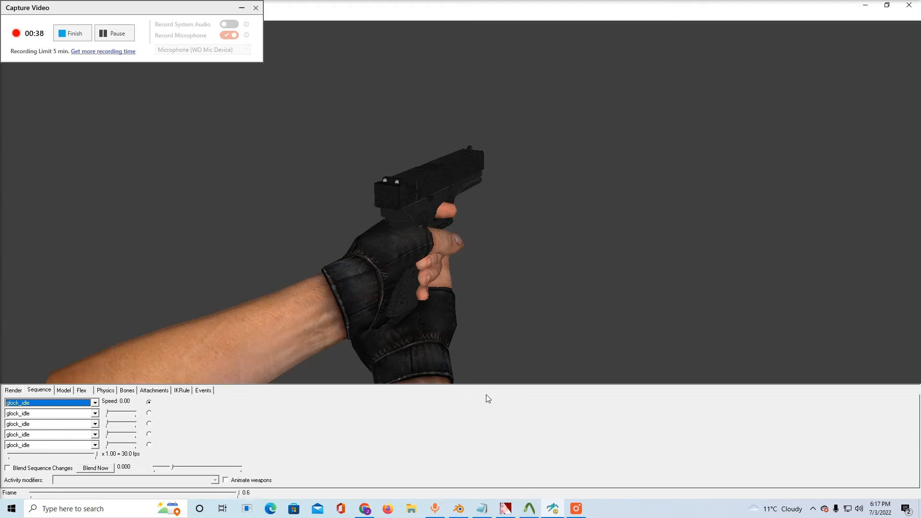
Switch to File Explorer and create a folder named chapstic_glock in Counter-Strike Source\cstrike\custom
left_click(415, 512)
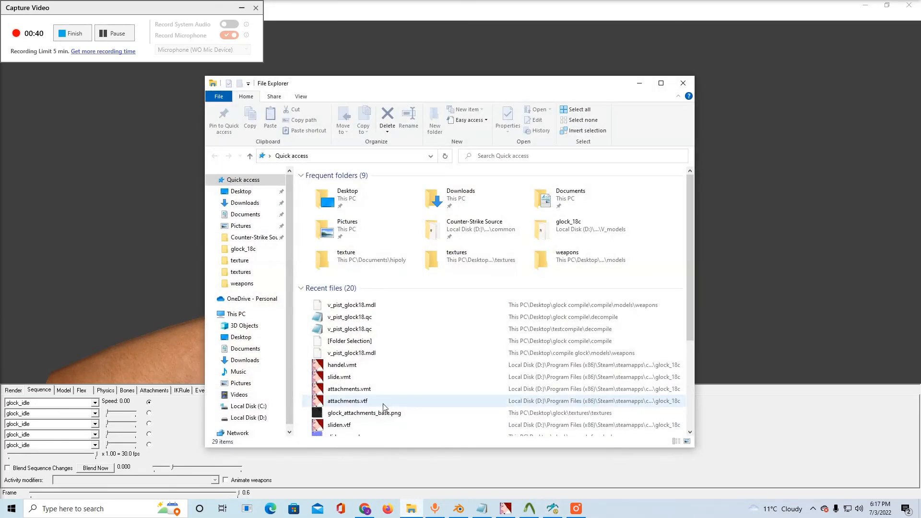
left_click(258, 238)
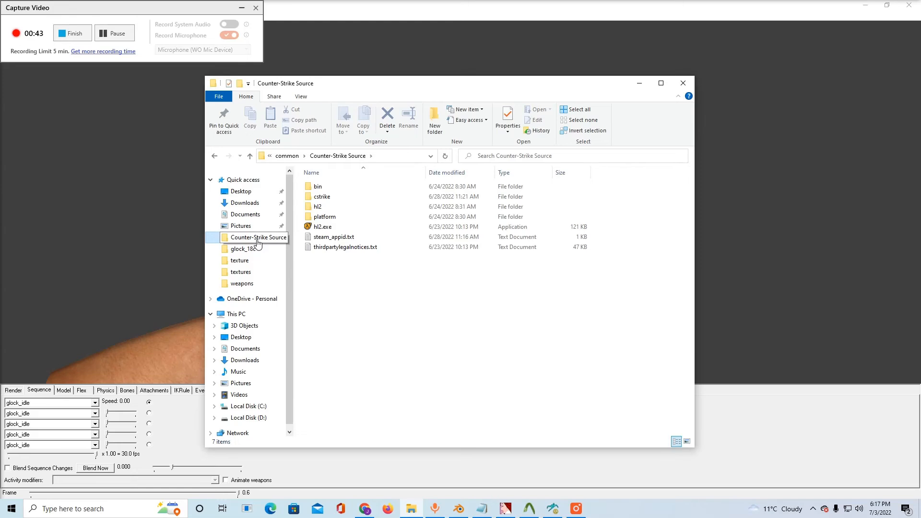
double_click(322, 196)
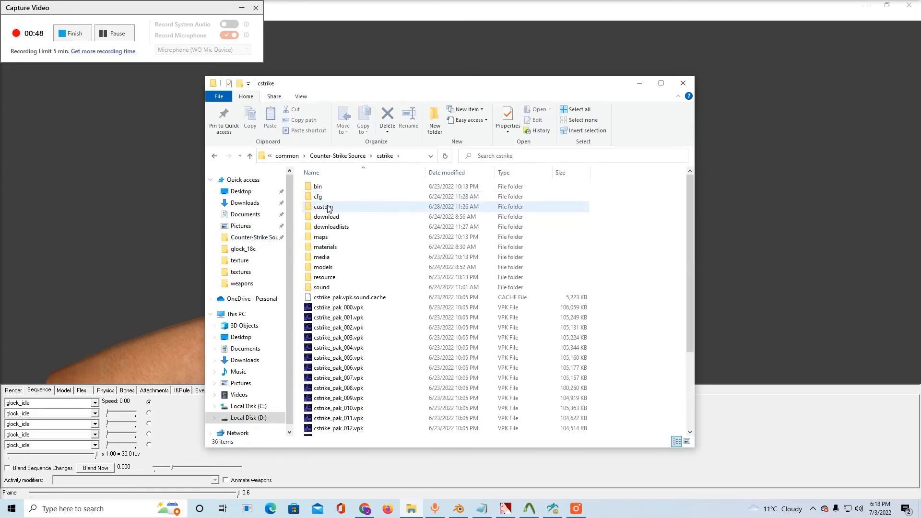
double_click(324, 206)
right_click(363, 332)
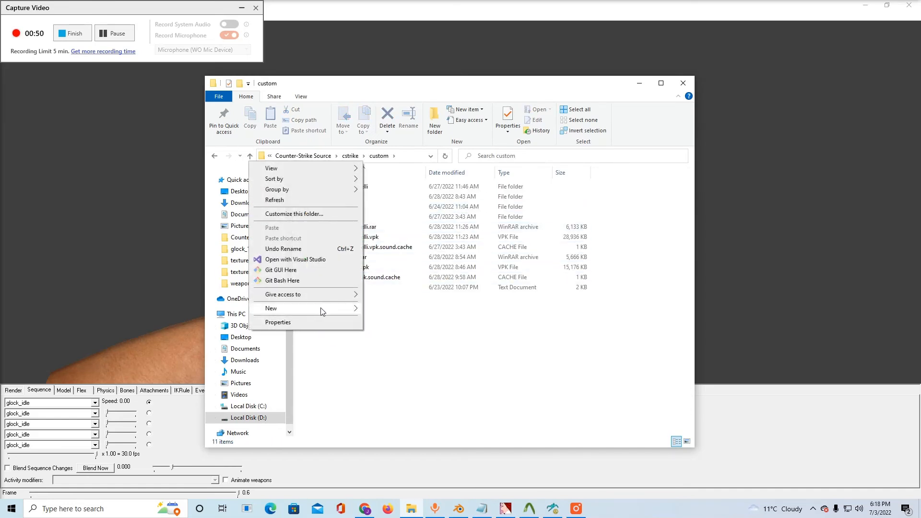
mouse_move(321, 309)
left_click(391, 313)
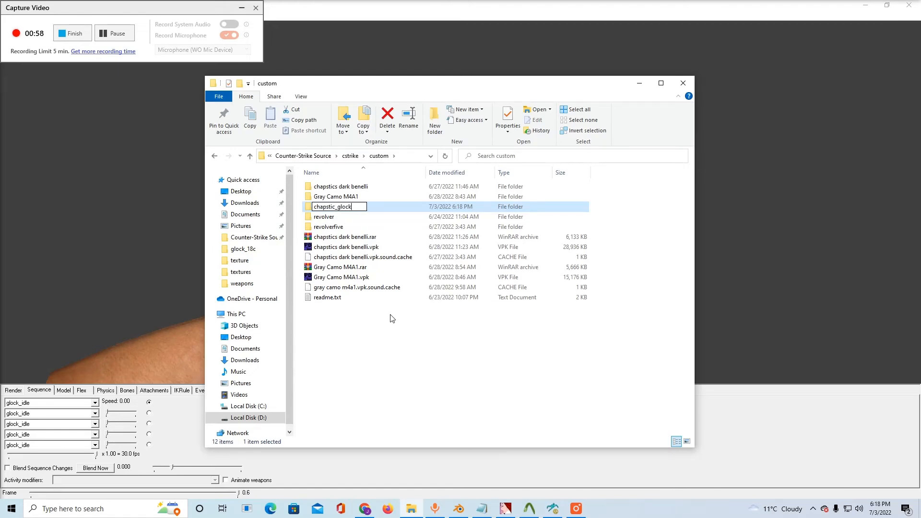
key("Return")
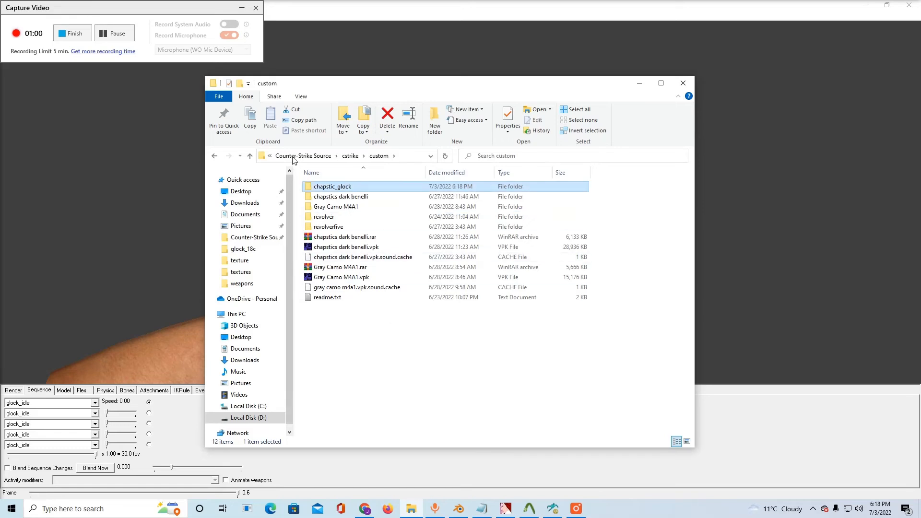
Rename the new chapstic_glock folder in custom as chapstics_glock
double_click(326, 191)
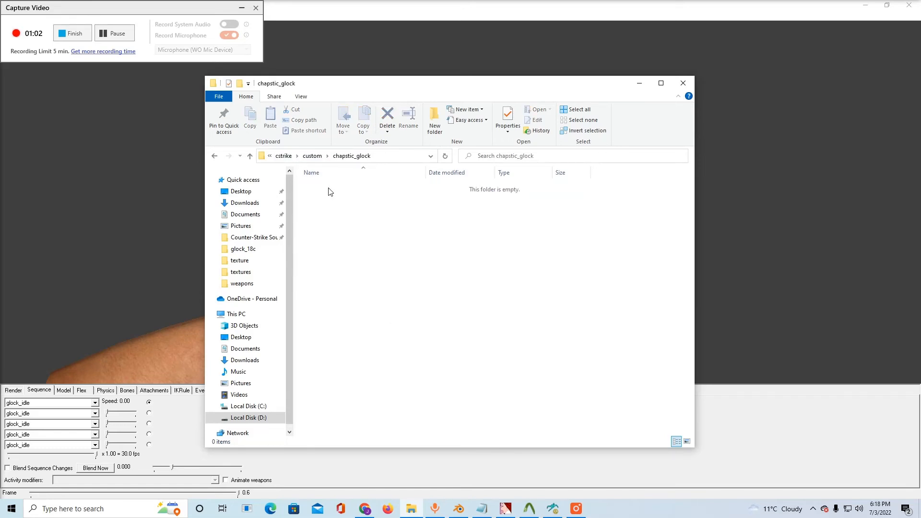
left_click(315, 157)
type("stics_glock")
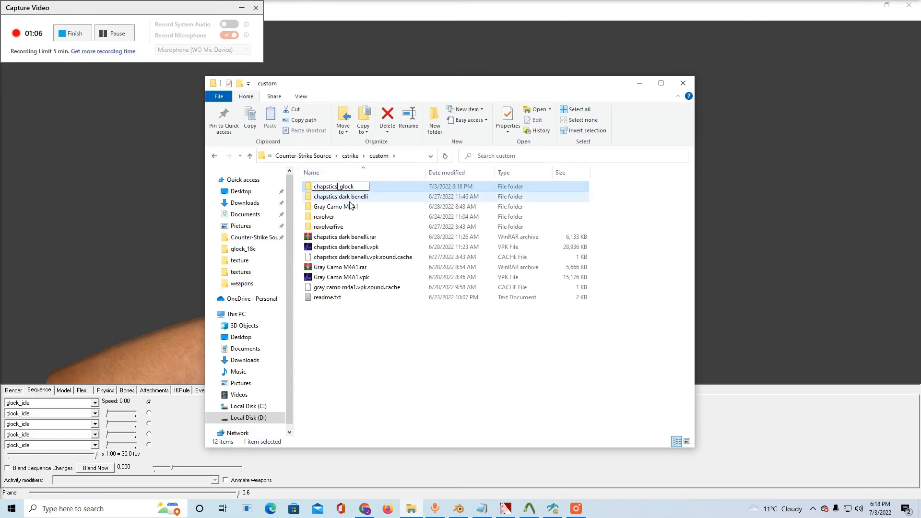
key("Return")
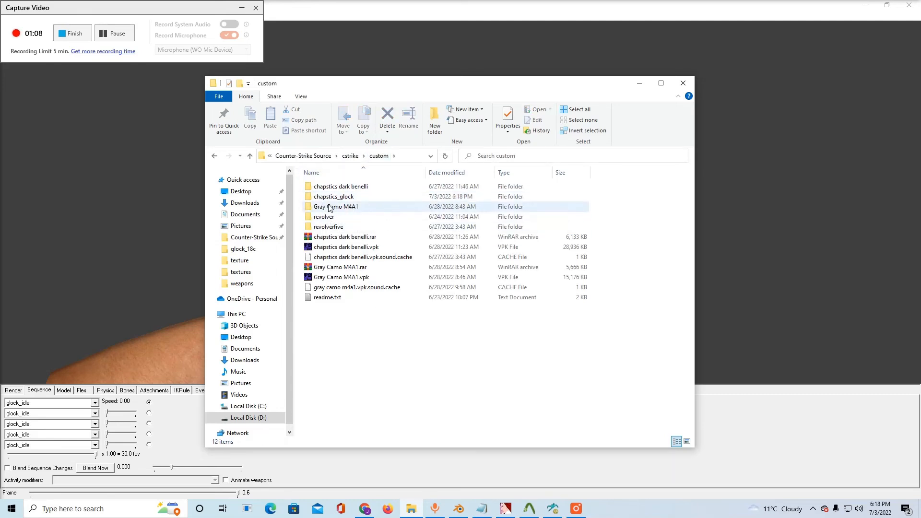
Copy the compiled models folder from glock compile\compile on the Desktop
double_click(329, 197)
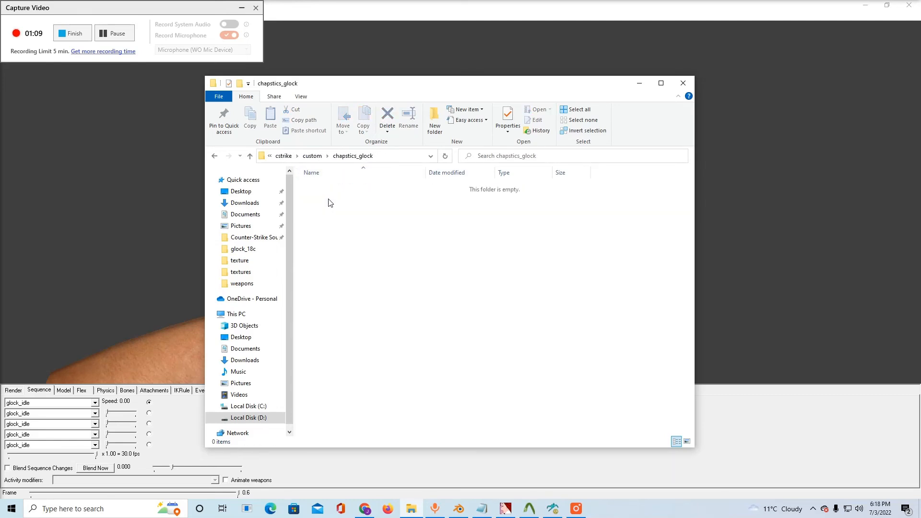
left_click(240, 191)
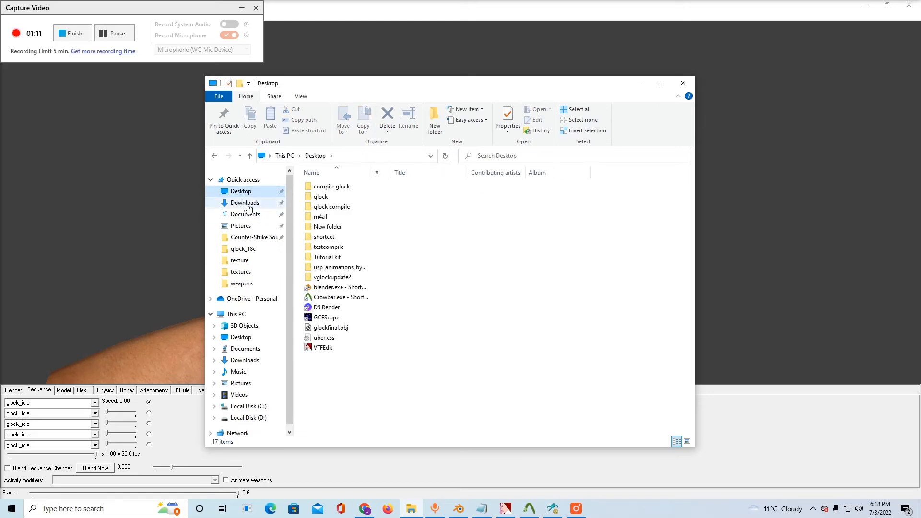
double_click(343, 207)
double_click(324, 188)
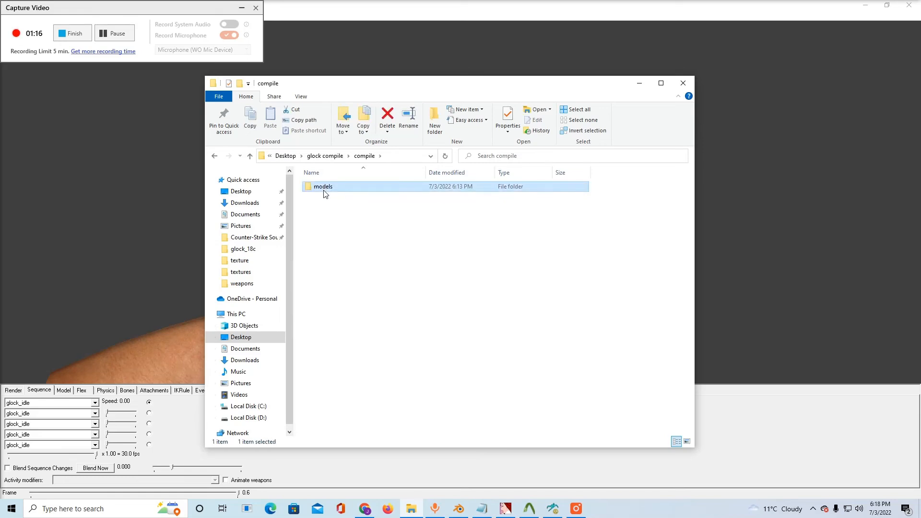
double_click(325, 188)
left_click(325, 188)
left_click(214, 156)
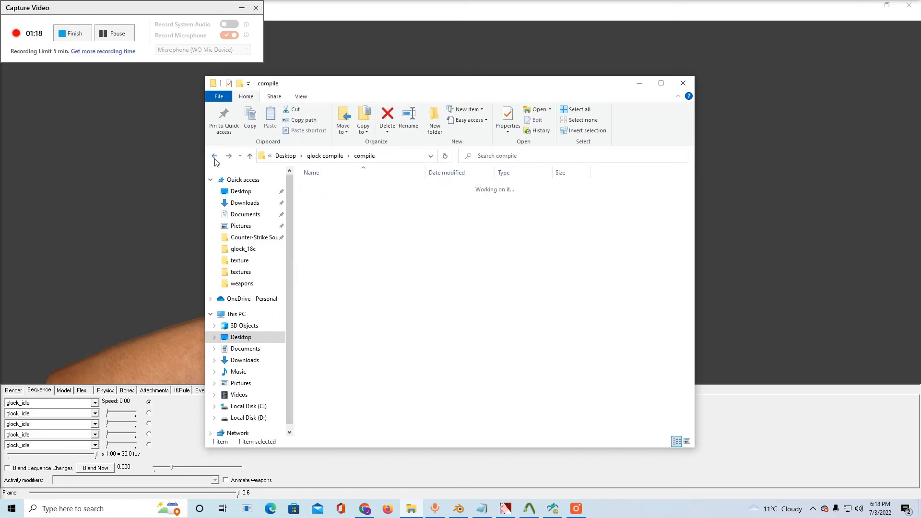
left_click(215, 157)
double_click(327, 186)
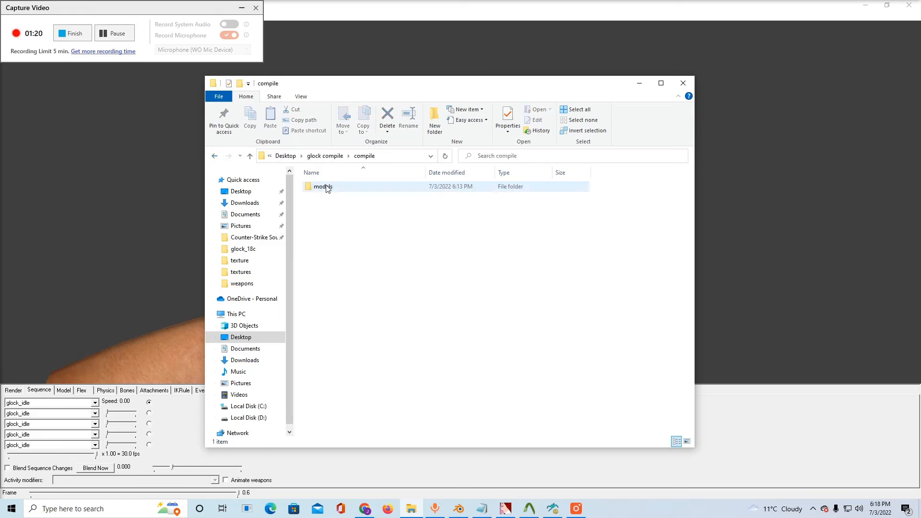
left_click(326, 187)
right_click(326, 187)
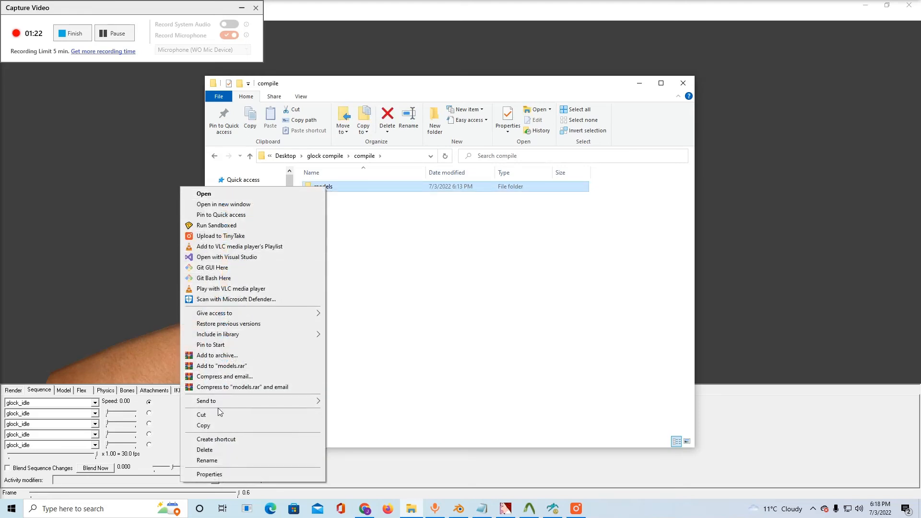
left_click(228, 427)
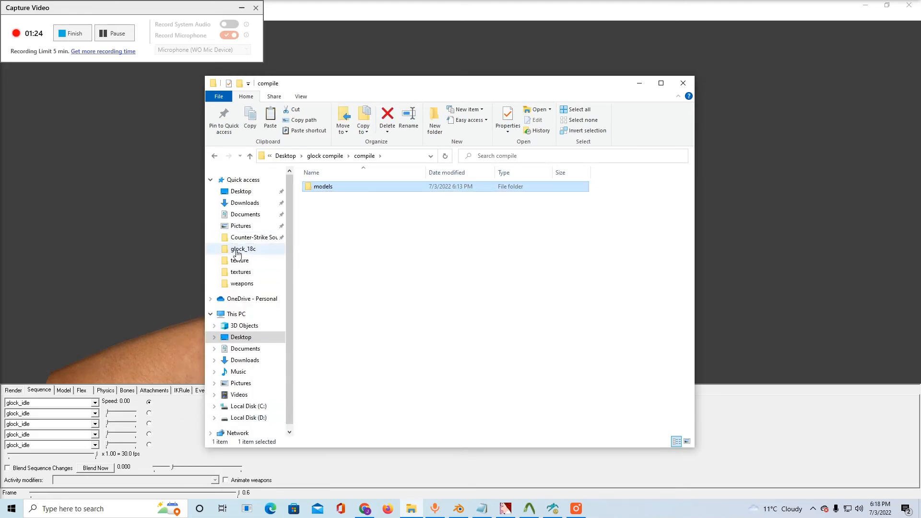
Paste the copied models folder into Counter-Strike Source\cstrike\custom\chapstics_glock
left_click(245, 238)
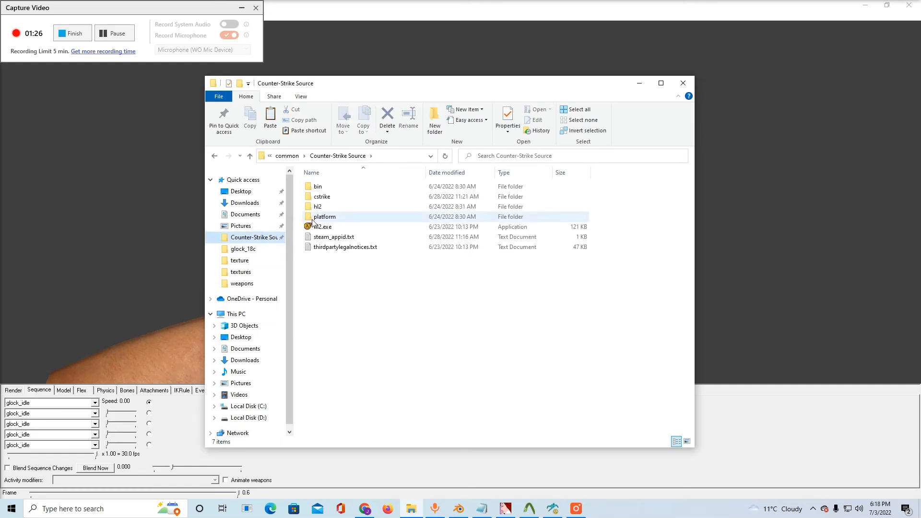
double_click(319, 196)
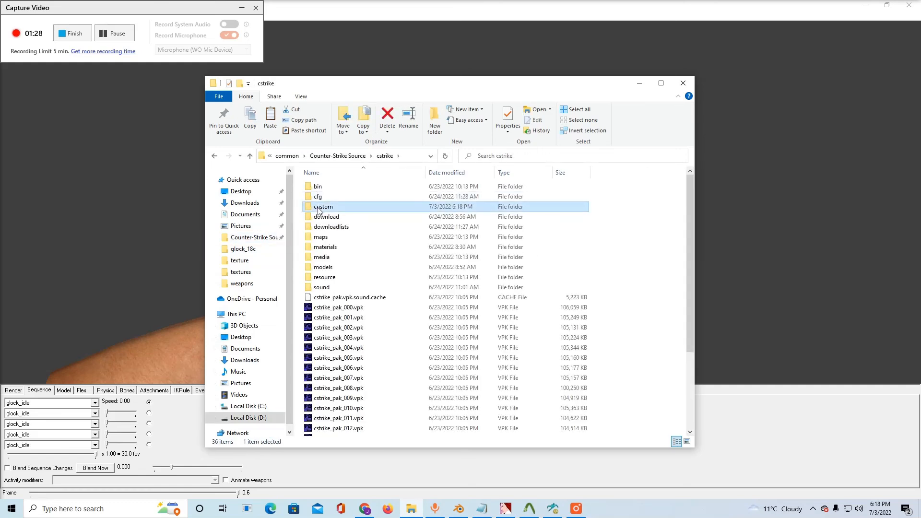
double_click(319, 206)
double_click(324, 197)
right_click(326, 209)
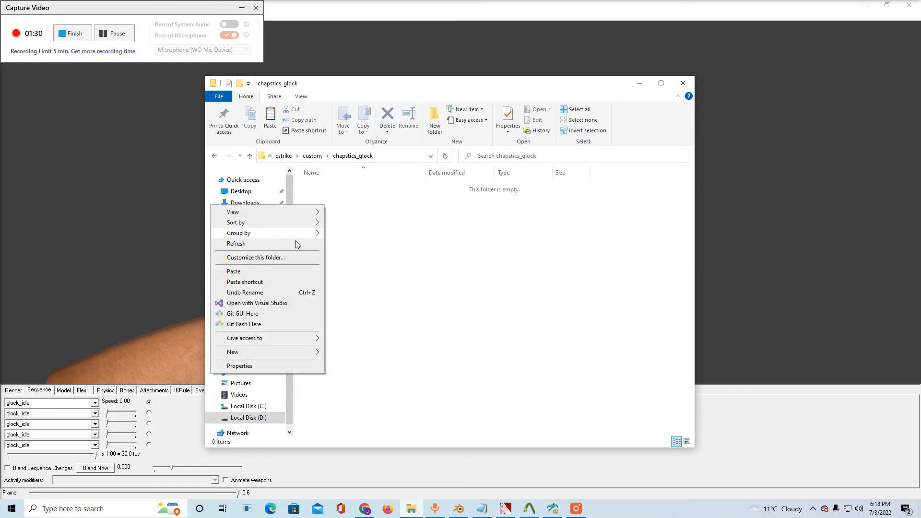
left_click(263, 272)
left_click(395, 273)
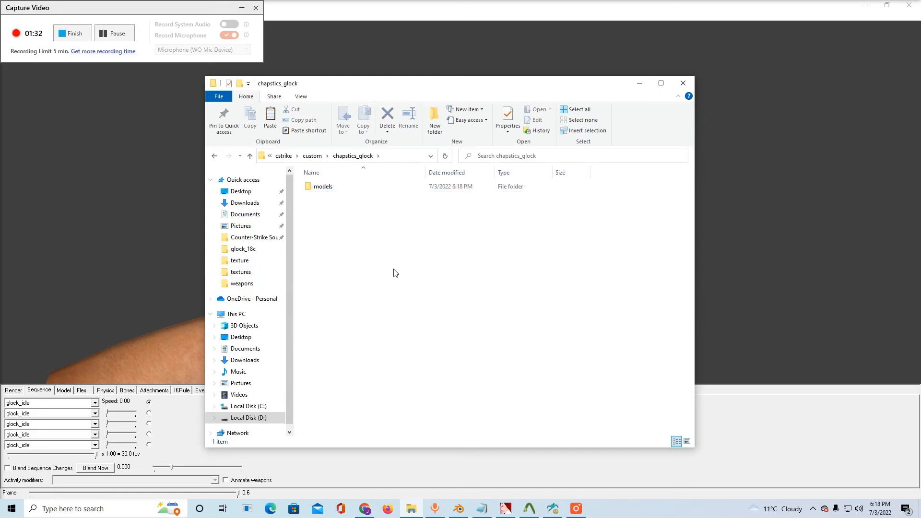
Copy the materials folder from Counter-Strike Source\cstrike
left_click(249, 237)
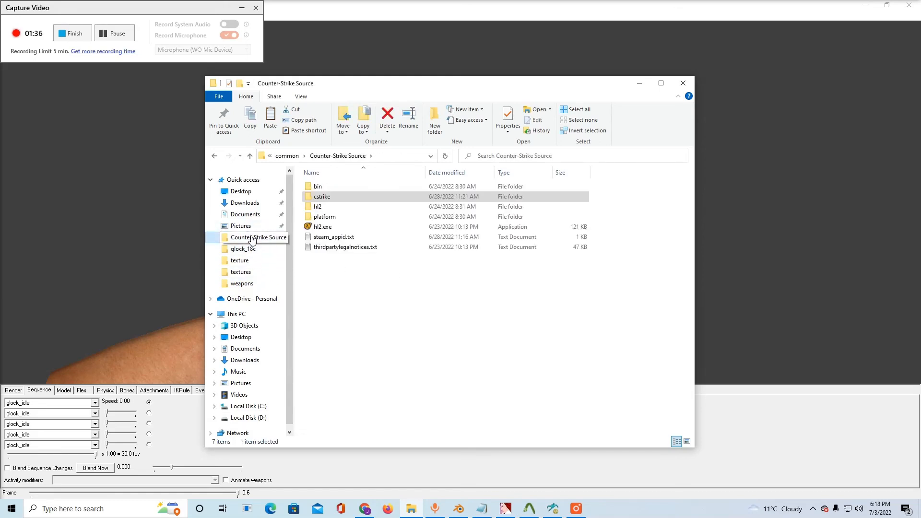
double_click(318, 196)
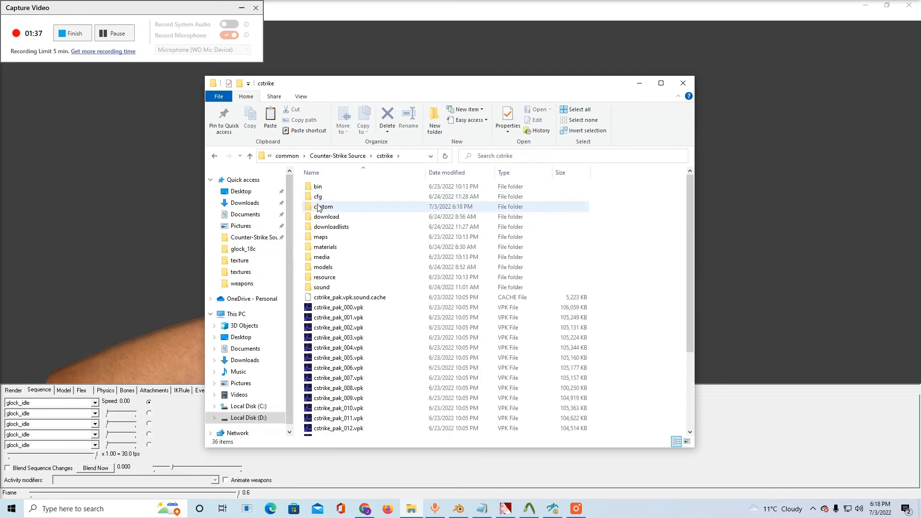
double_click(325, 247)
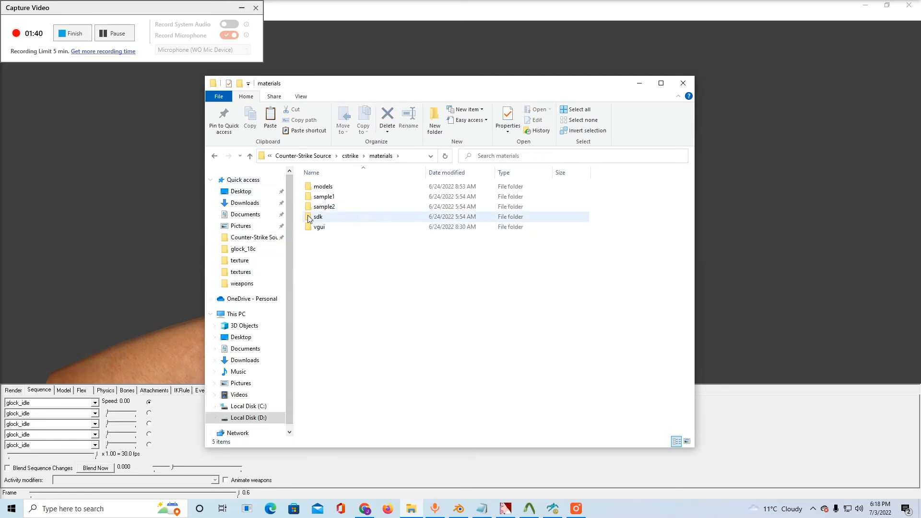
left_click(214, 156)
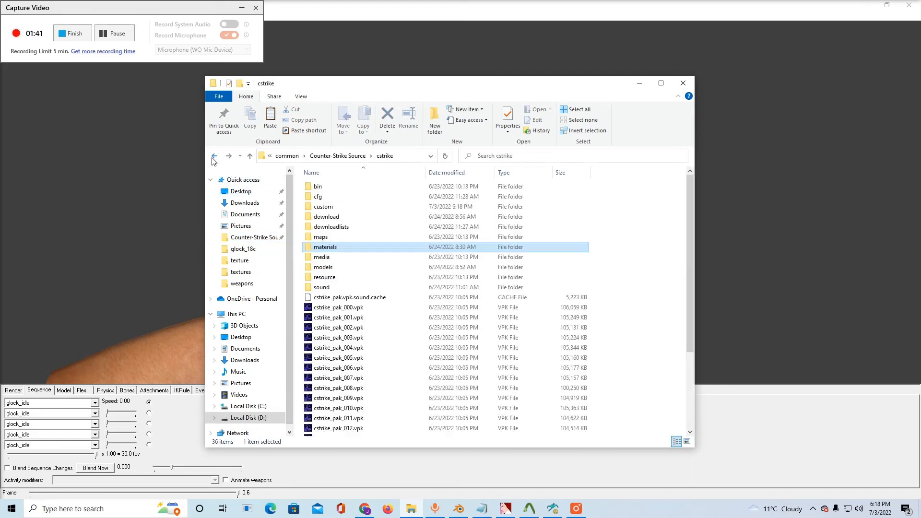
right_click(325, 247)
left_click(197, 432)
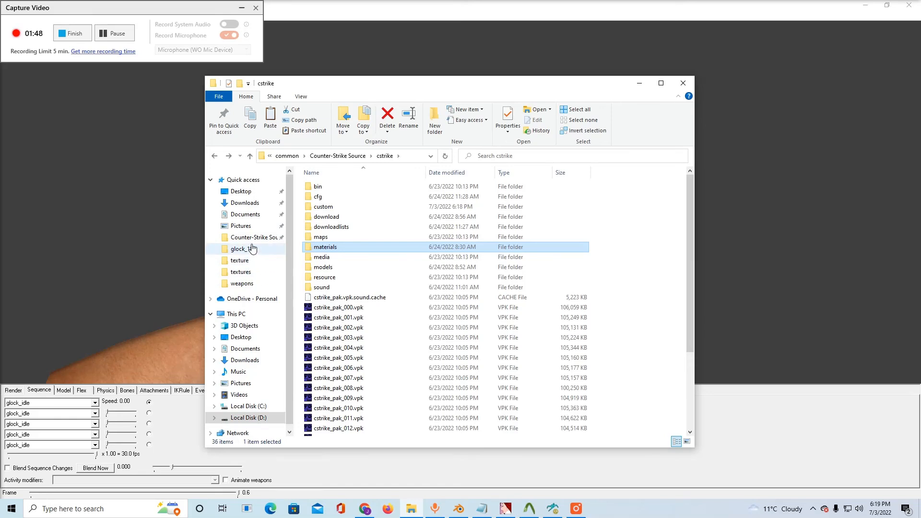
Paste the materials folder into custom\chapstics_glock beside the models folder
double_click(322, 207)
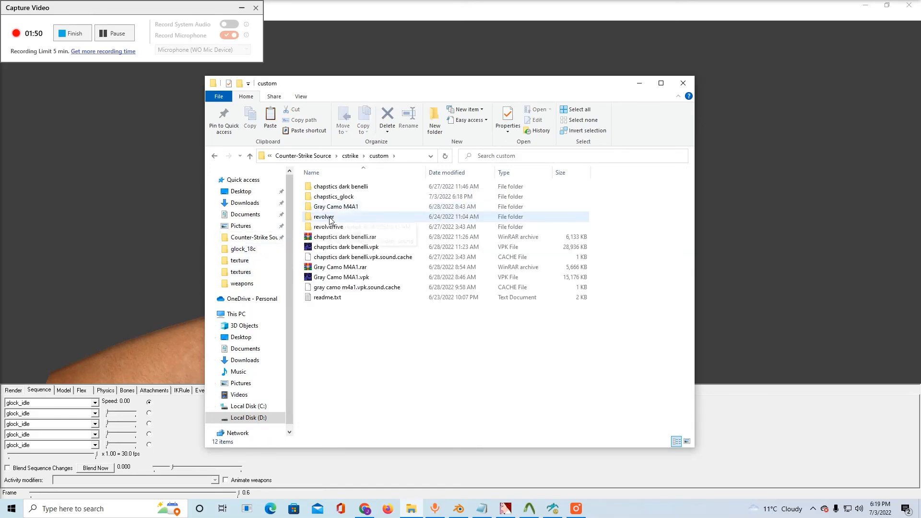
double_click(329, 197)
right_click(331, 211)
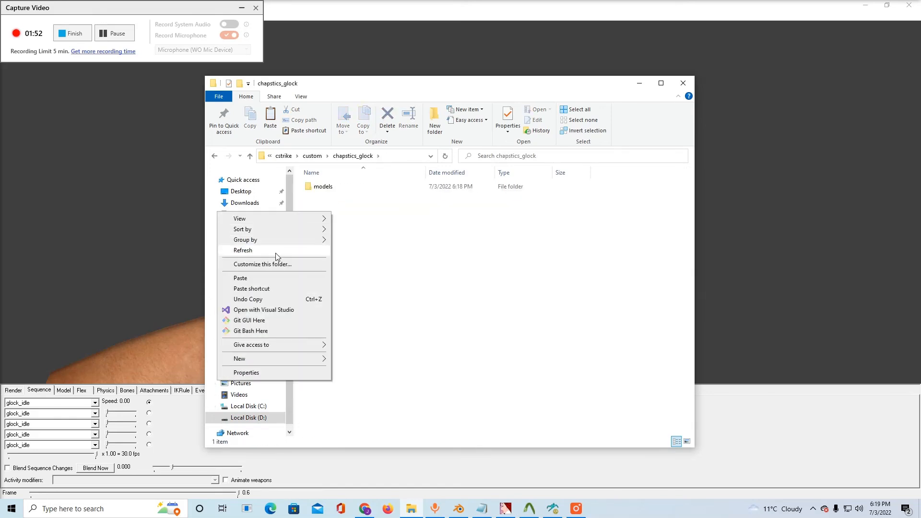
left_click(284, 279)
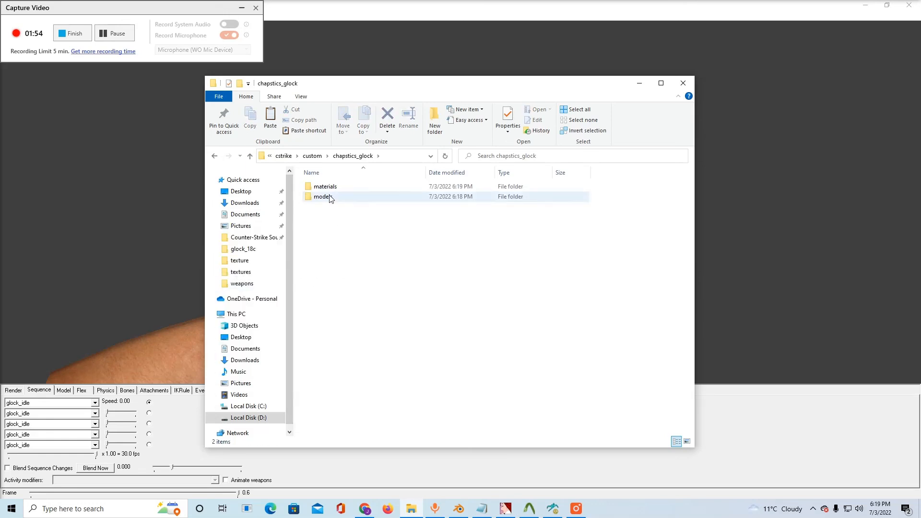
Delete the sample1, sample2, sdk and vgui folders from chapstics_glock\materials, keeping only models
double_click(329, 187)
left_click(330, 198)
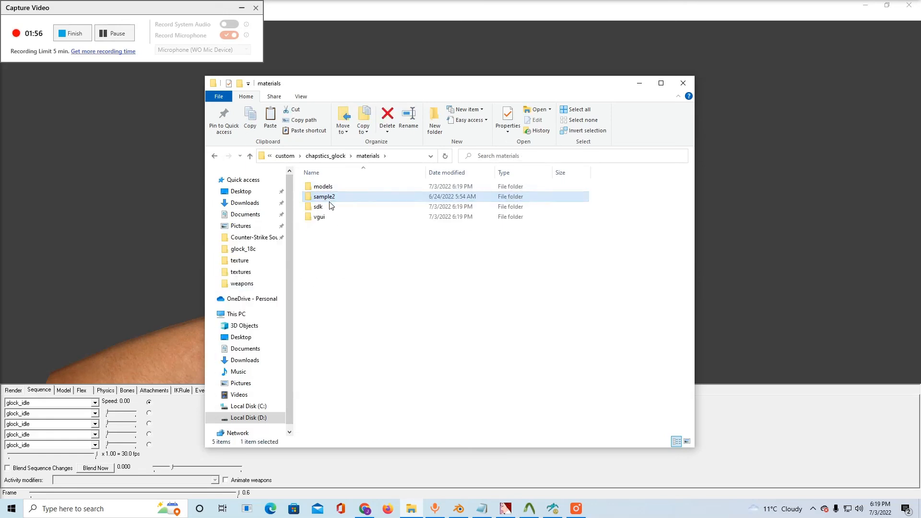
key("Delete")
left_click(324, 206)
key("Delete")
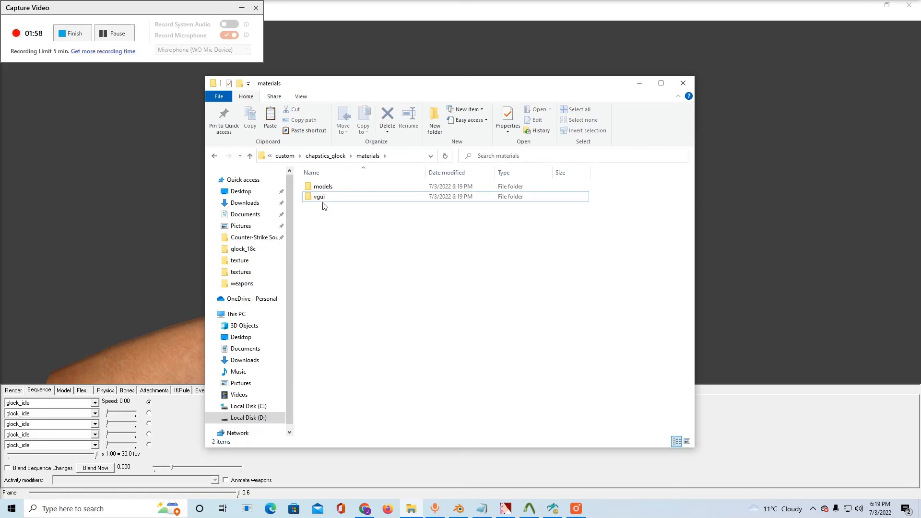
left_click(323, 198)
key("Delete")
key("Return")
Delete the shadertest folder from chapstics_glock\materials\models
left_click(332, 191)
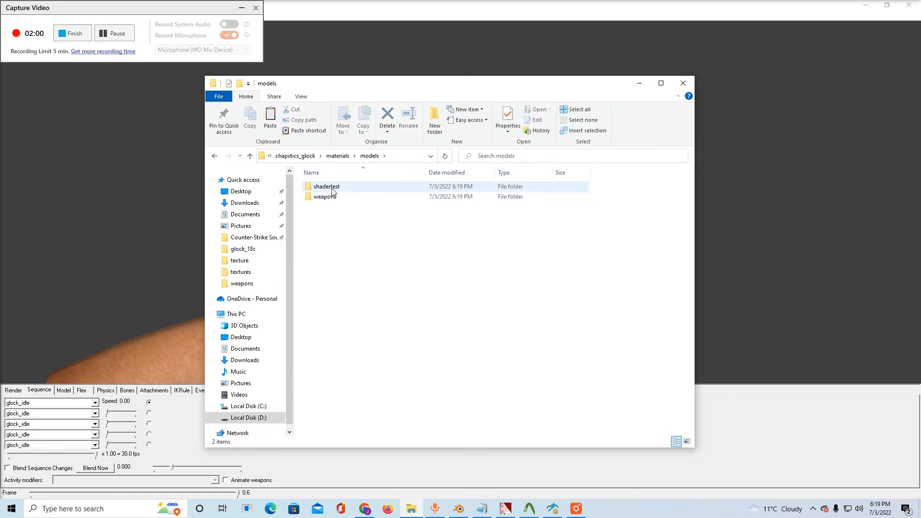
key("Delete")
key("Return")
Delete every folder except glock_18c from weapons\V_models, including rif_m4a1 and benellim4, and return to the weapons folder
double_click(333, 192)
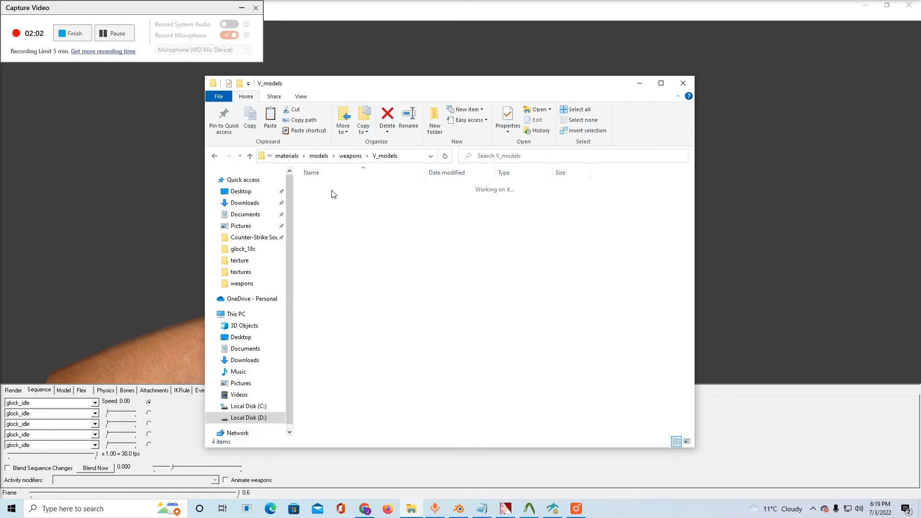
left_click(329, 207)
key("Delete")
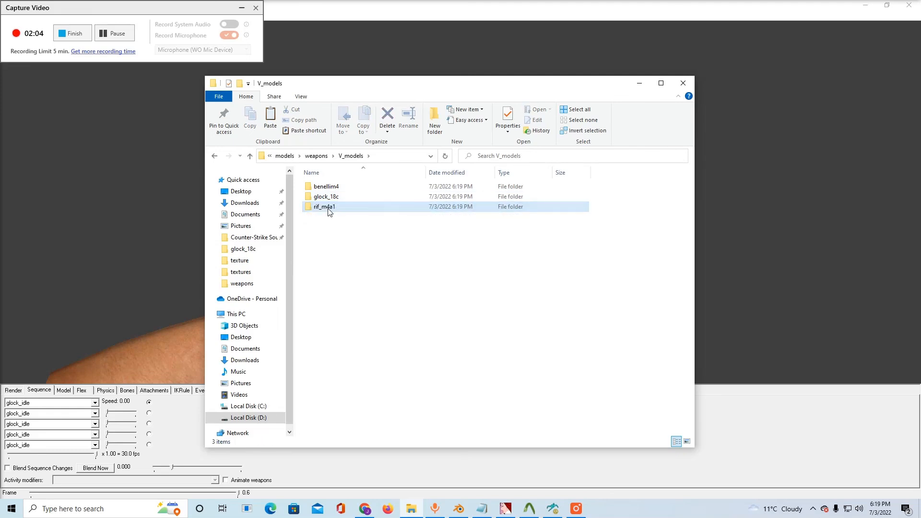
key("Delete")
left_click(327, 188)
key("Delete")
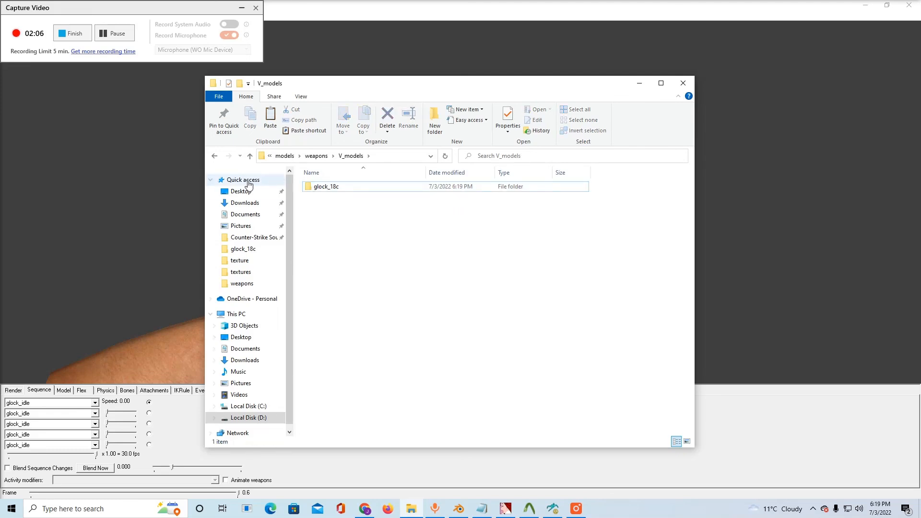
left_click(215, 157)
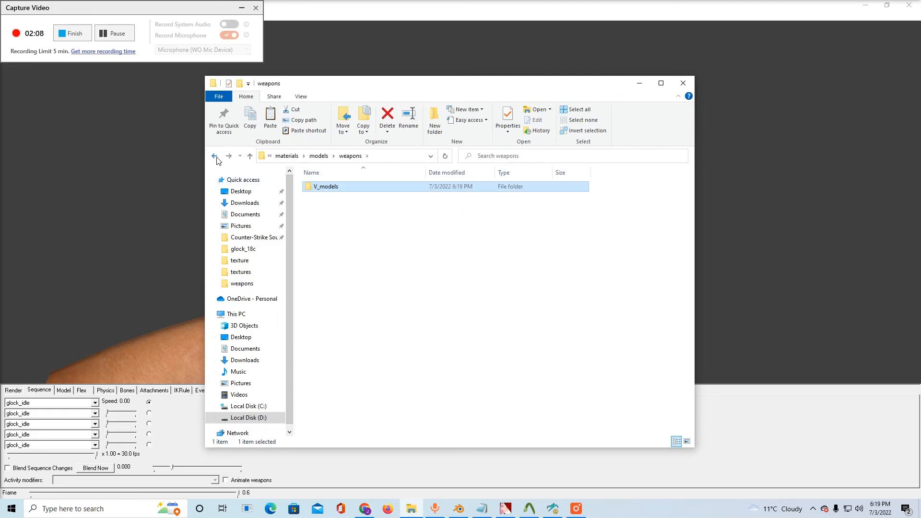
Return to the Counter-Strike Source folder, open its cstrike folder in a second window and move that window clear of the first
left_click(214, 156)
left_click(215, 156)
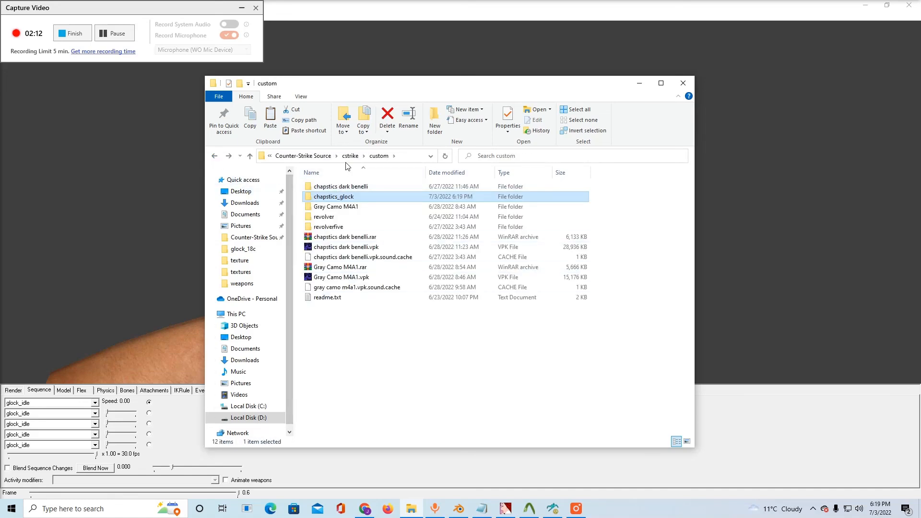
right_click(318, 157)
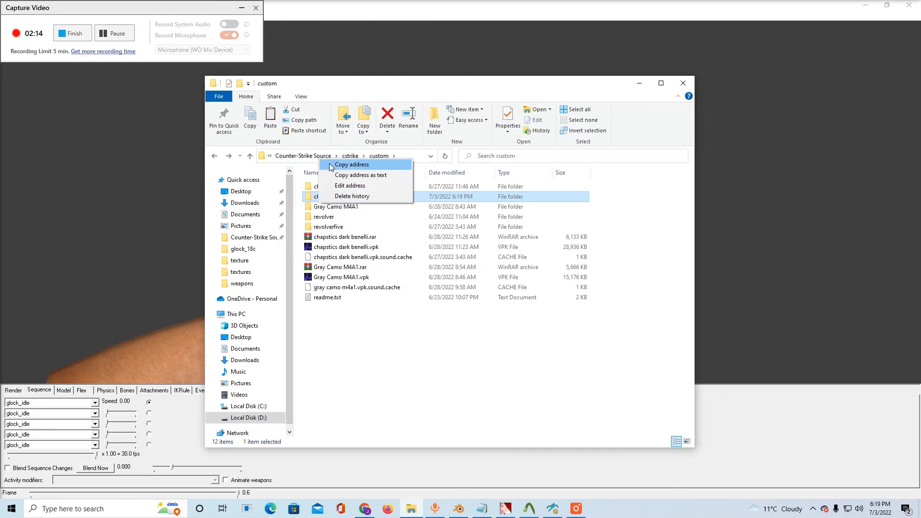
left_click(310, 164)
right_click(322, 197)
left_click(269, 209)
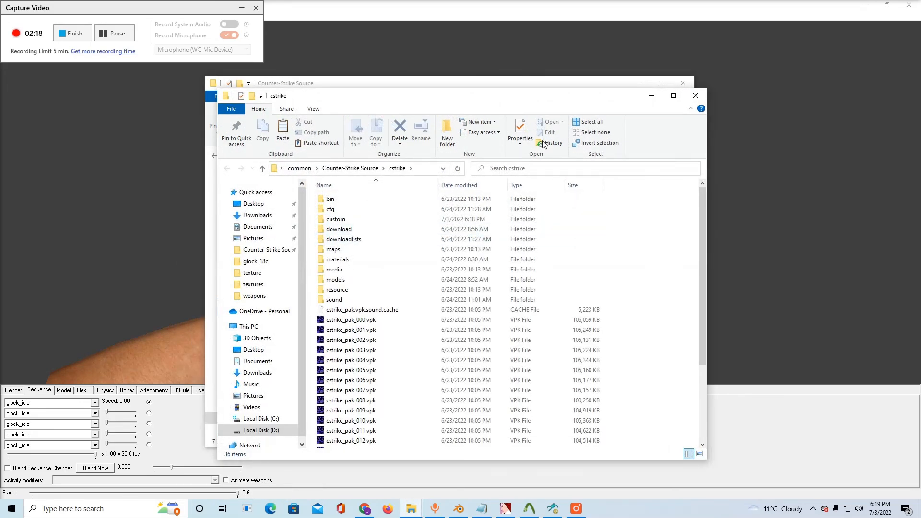
left_click_drag(497, 106, 669, 124)
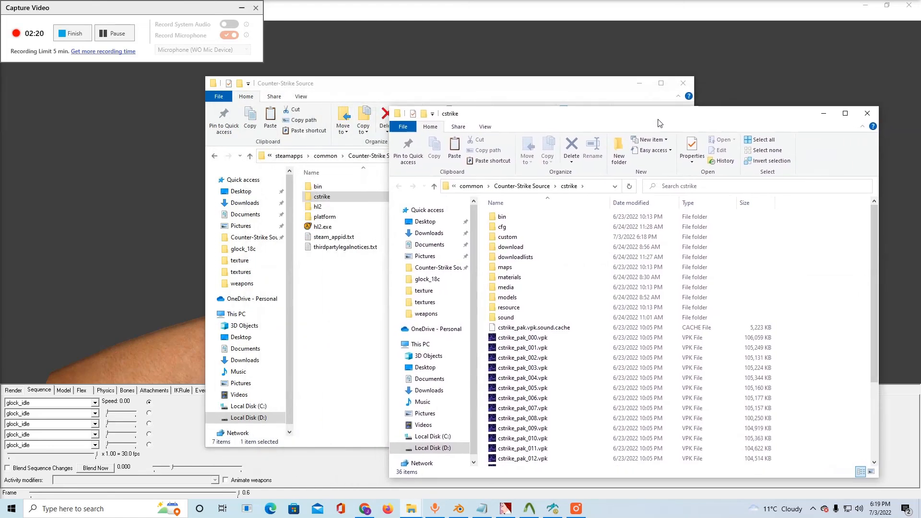
Browse the second window to the bin folder directly under Counter-Strike Source, not the one inside cstrike
double_click(538, 218)
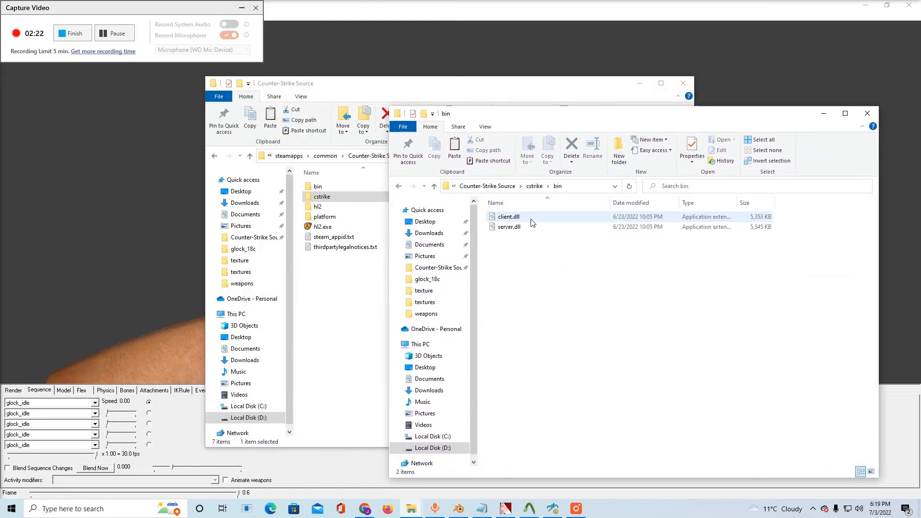
left_click(533, 187)
left_click(534, 187)
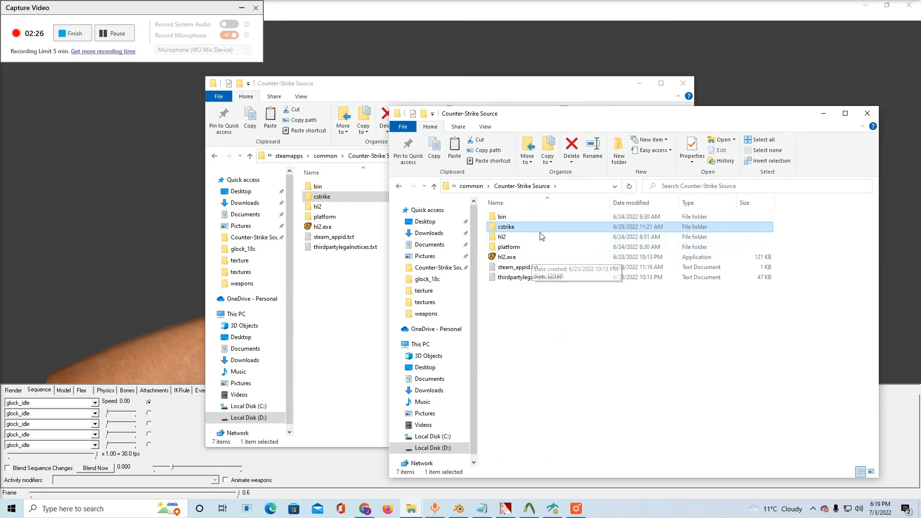
left_click(525, 218)
double_click(525, 218)
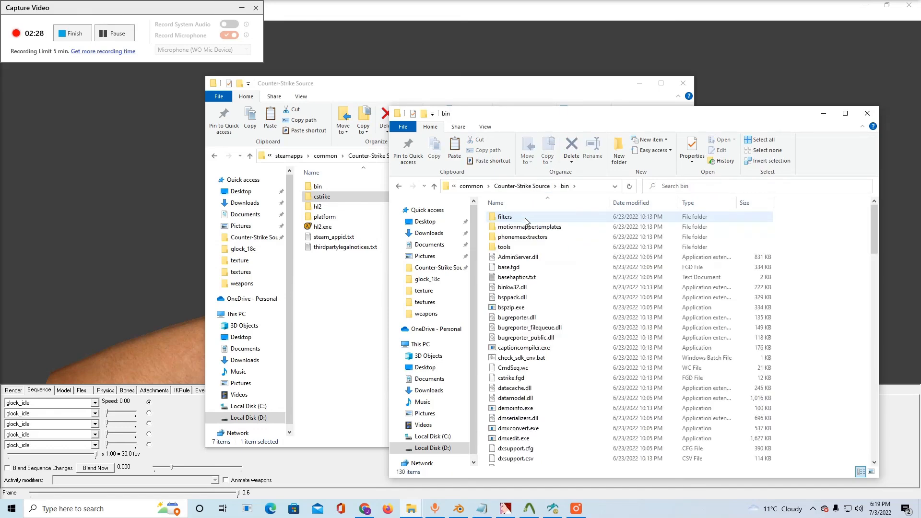
Locate vpk.exe among the files in Counter-Strike Source\bin
scroll(554, 285, "down", 9)
left_click(553, 281)
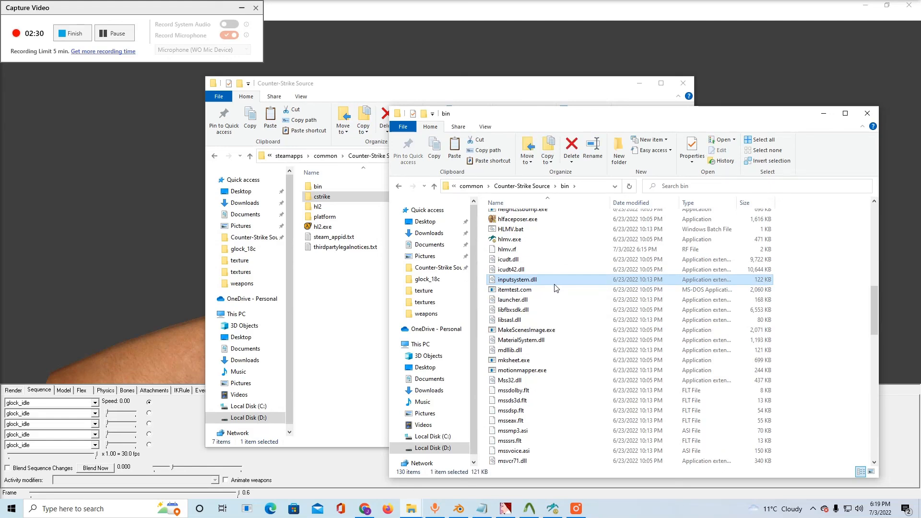
key("v")
key("v")
key("v")
key("v")
key("v")
key("v")
key("v")
key("v")
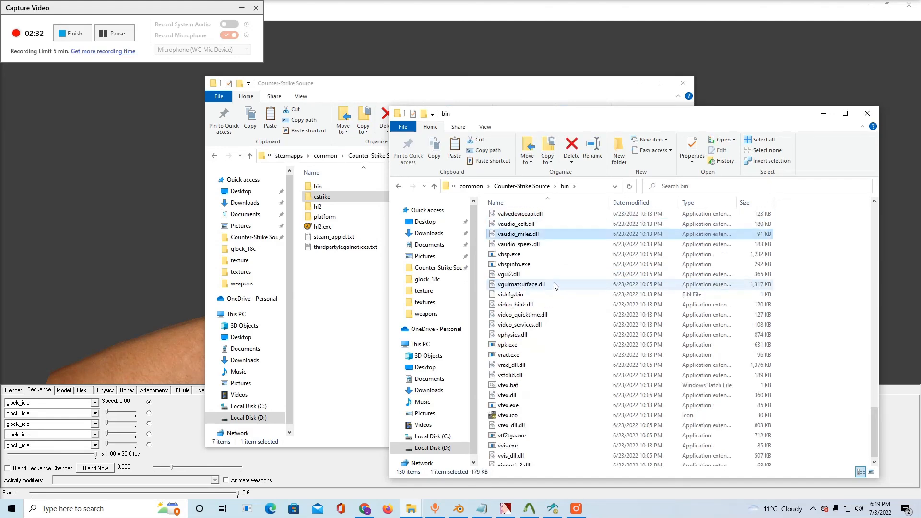
key("v")
key("v")
key("v")
key("v")
key("v")
key("v")
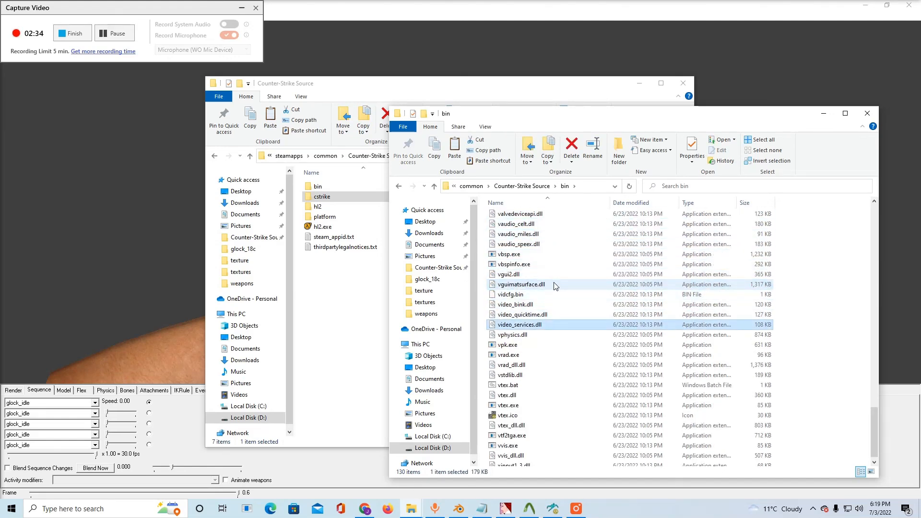
Open cstrike\custom beside the bin window, pack the chapstics_glock folder with vpk.exe and select the resulting chapstics_glock.vpk
mouse_move(324, 202)
left_mouse_down()
mouse_move(408, 211)
mouse_move(494, 288)
mouse_move(324, 196)
left_mouse_up()
double_click(322, 197)
double_click(328, 206)
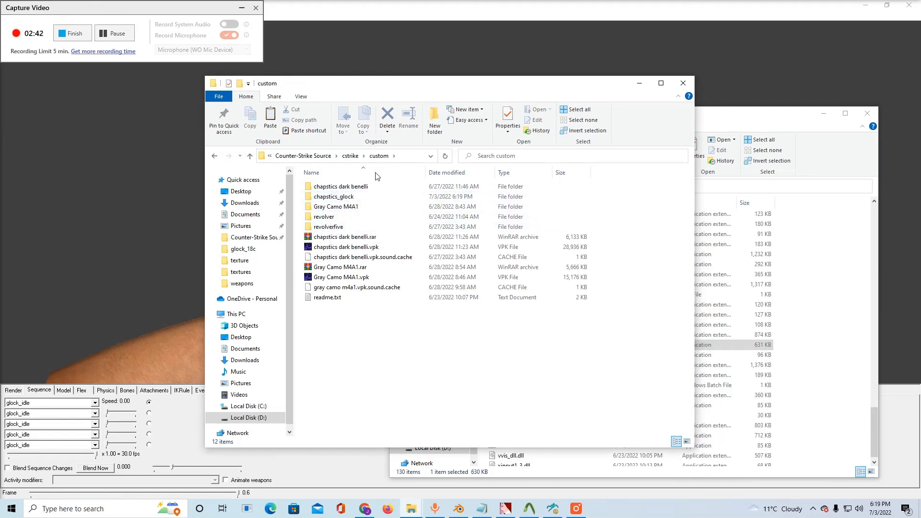
left_click_drag(383, 93, 262, 105)
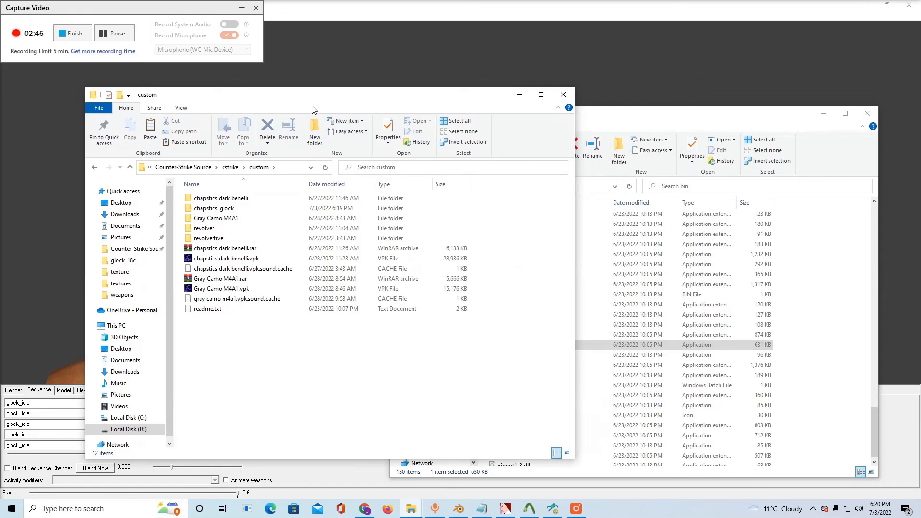
left_click_drag(312, 110, 226, 114)
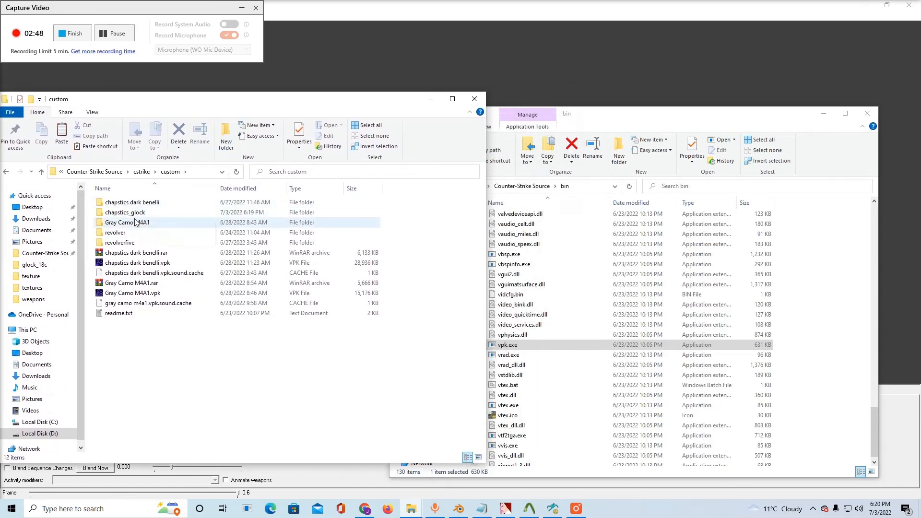
left_click_drag(134, 212, 539, 343)
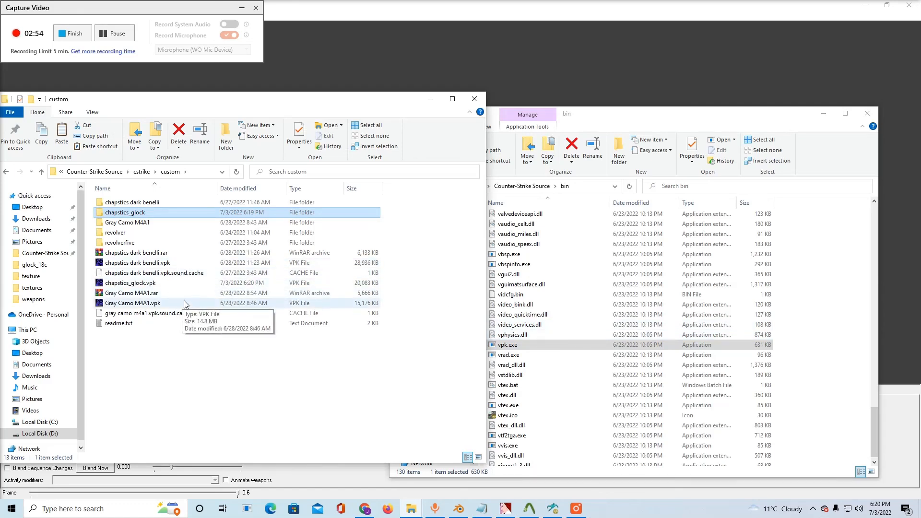
left_click(175, 283)
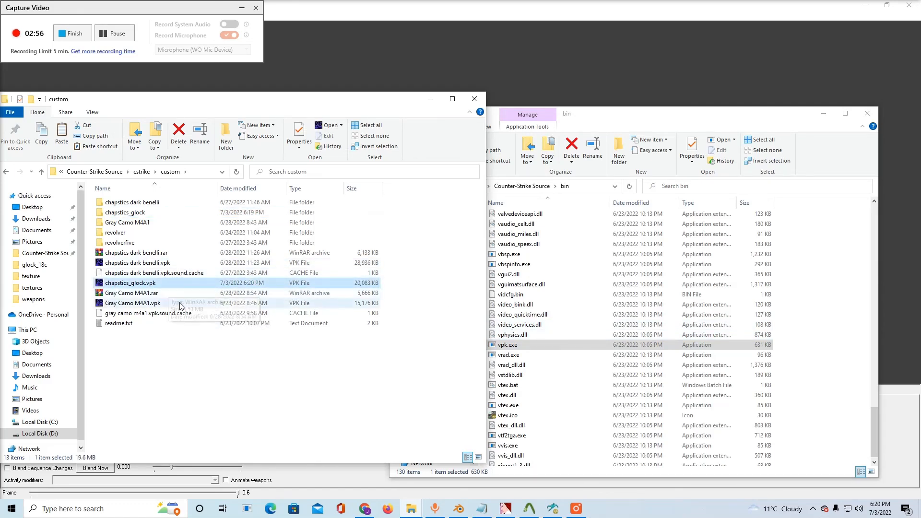